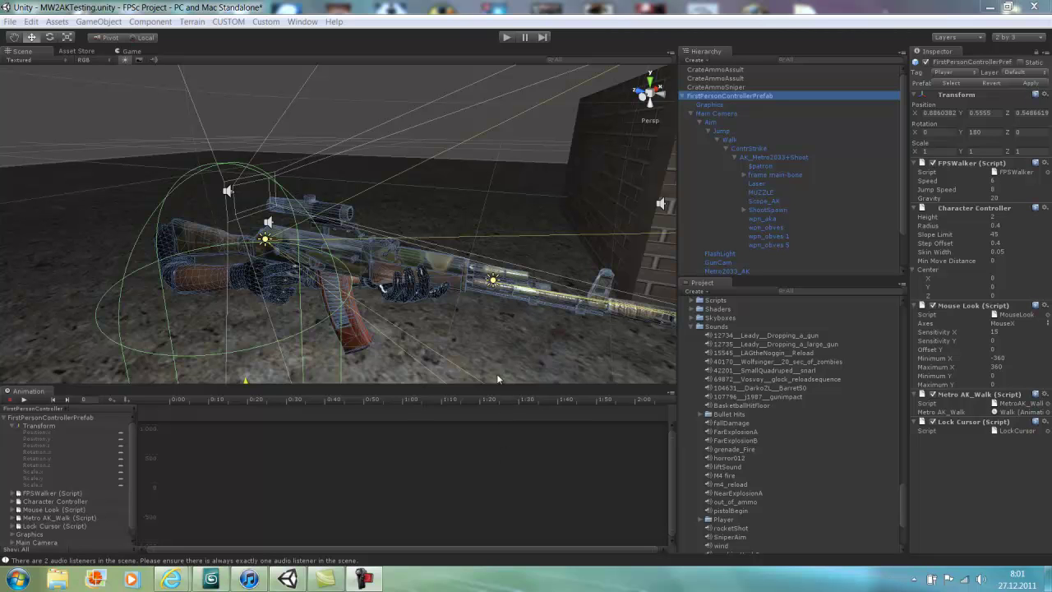
{"action": "middle_click_drag", "start_coordinate": [348, 294], "coordinate": [380, 265]}
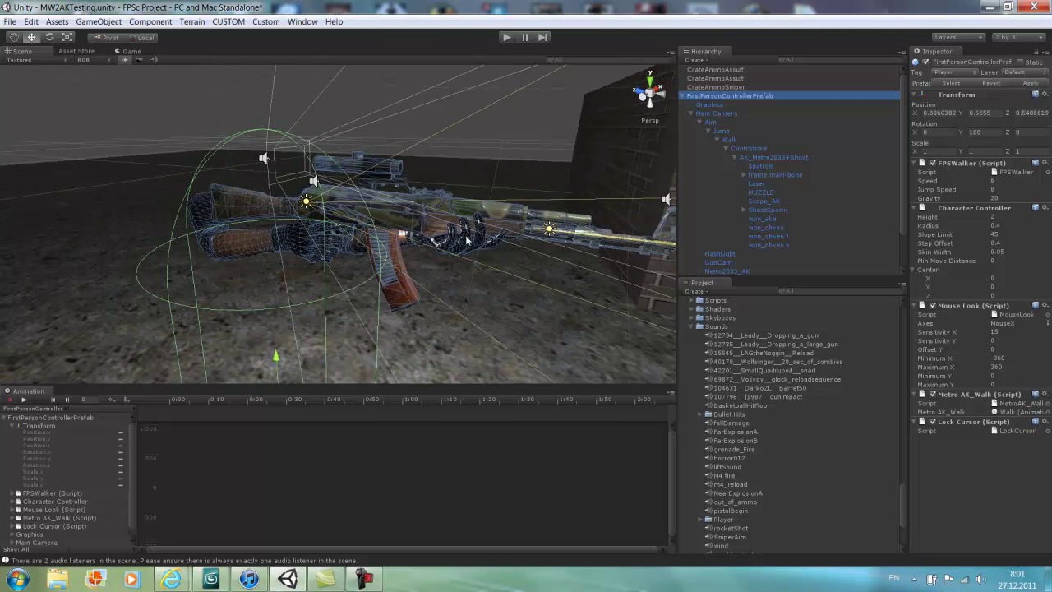
{"action": "scroll", "coordinate": [466, 239], "scroll_direction": "down", "scroll_amount": 3}
{"action": "middle_click_drag", "start_coordinate": [495, 219], "coordinate": [461, 242]}
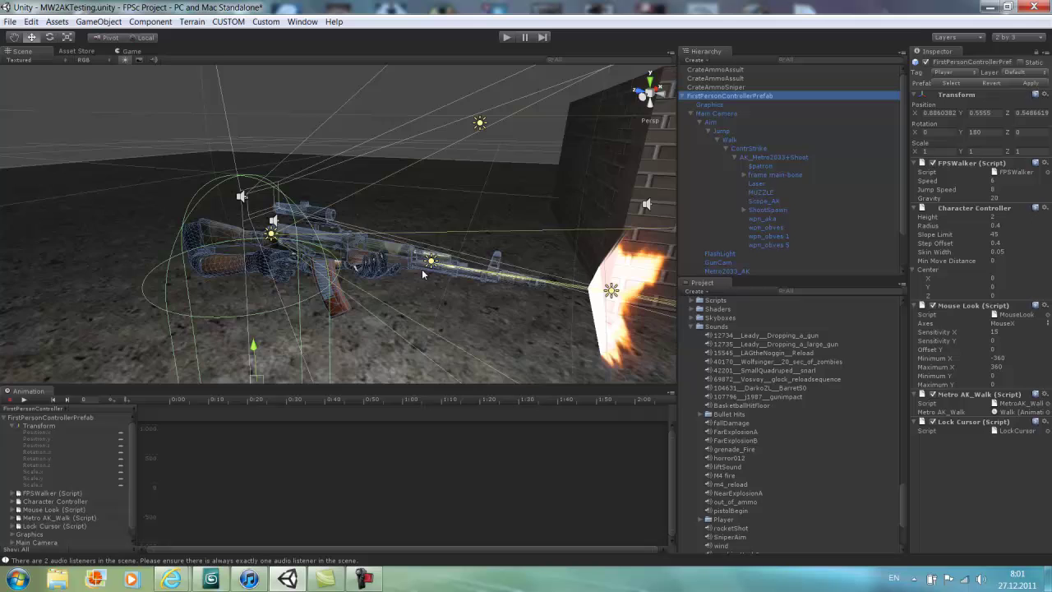
{"action": "left_click_drag", "start_coordinate": [423, 273], "coordinate": [470, 257], "text": "alt"}
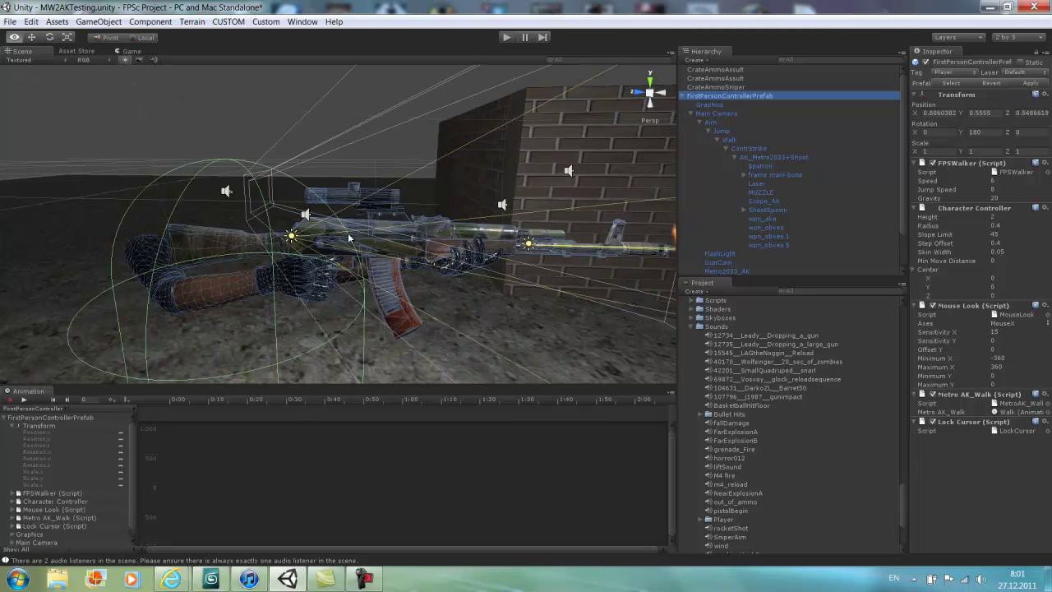
{"action": "left_click_drag", "start_coordinate": [439, 264], "coordinate": [376, 251], "text": "alt"}
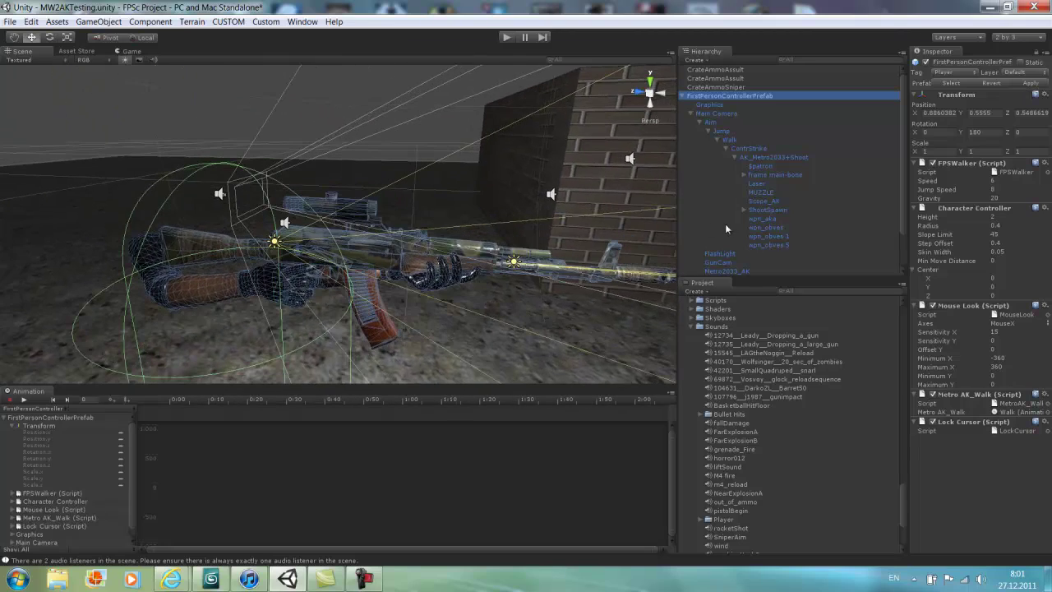
- Locate the reload audio clip assigned to ShootSpawn, m4_reload, in the project's Sounds folder and check its length
{"action": "left_click", "coordinate": [783, 210]}
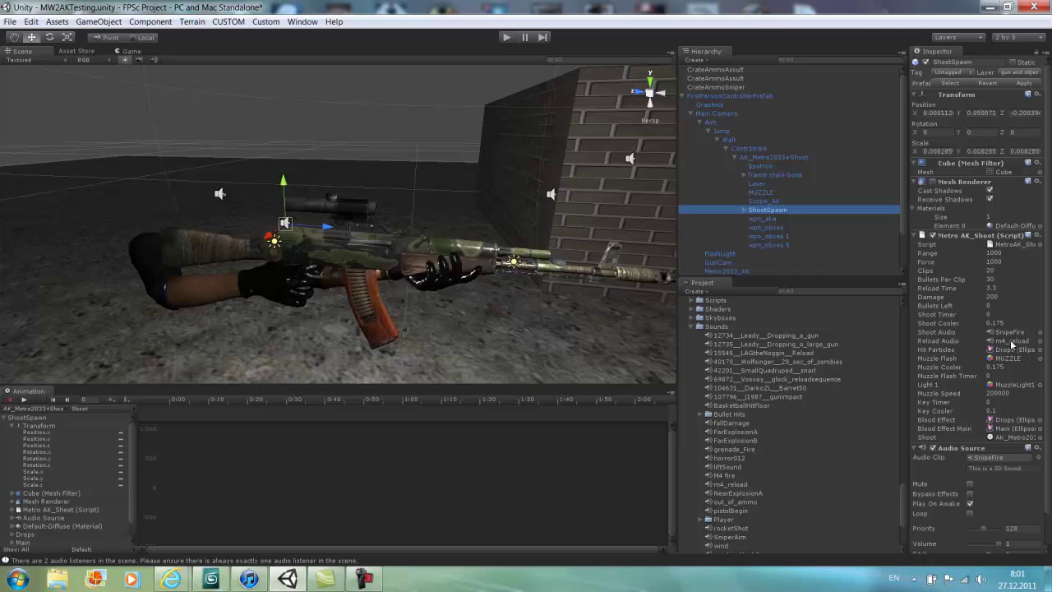
{"action": "left_click", "coordinate": [1010, 341]}
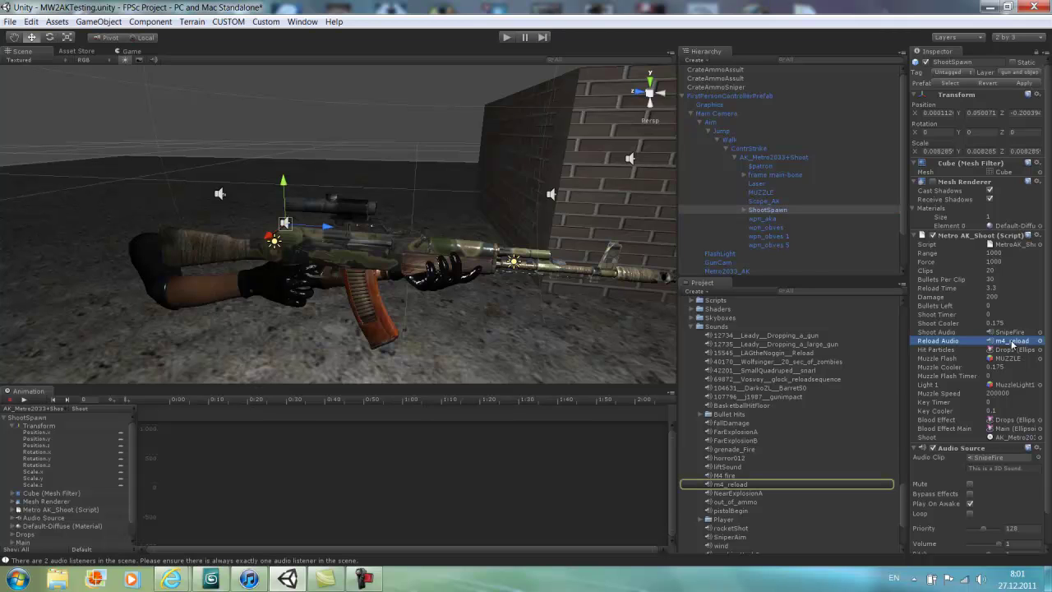
{"action": "left_click", "coordinate": [750, 486]}
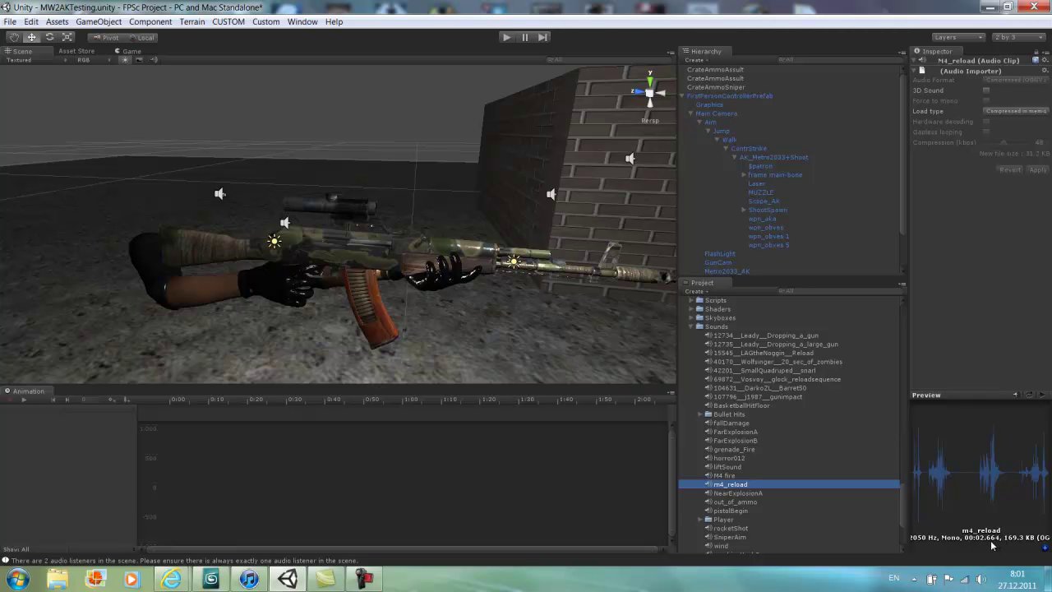
- Dock the Game view beside the Scene view so both can be seen while animating
{"action": "middle_click_drag", "start_coordinate": [390, 256], "coordinate": [434, 259]}
{"action": "scroll", "coordinate": [433, 260], "scroll_direction": "up", "scroll_amount": 3}
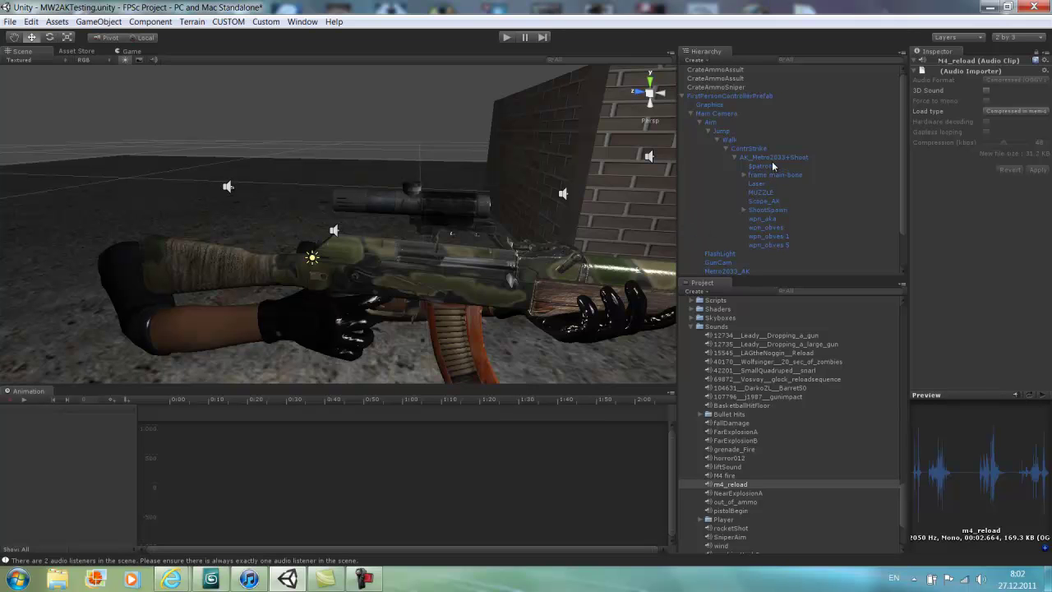
{"action": "left_click", "coordinate": [132, 51]}
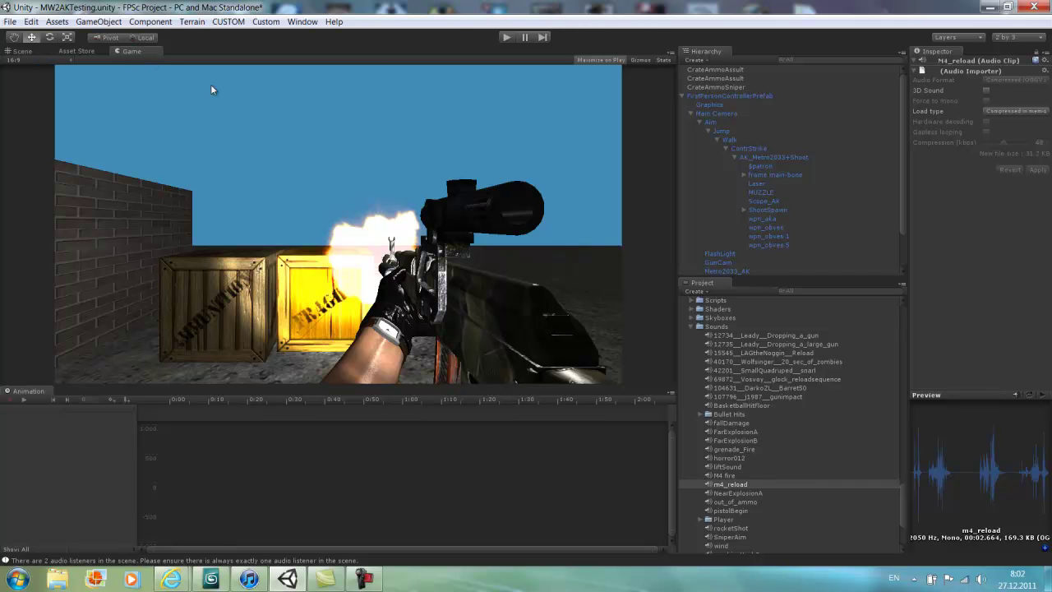
{"action": "left_click_drag", "start_coordinate": [132, 51], "coordinate": [563, 257]}
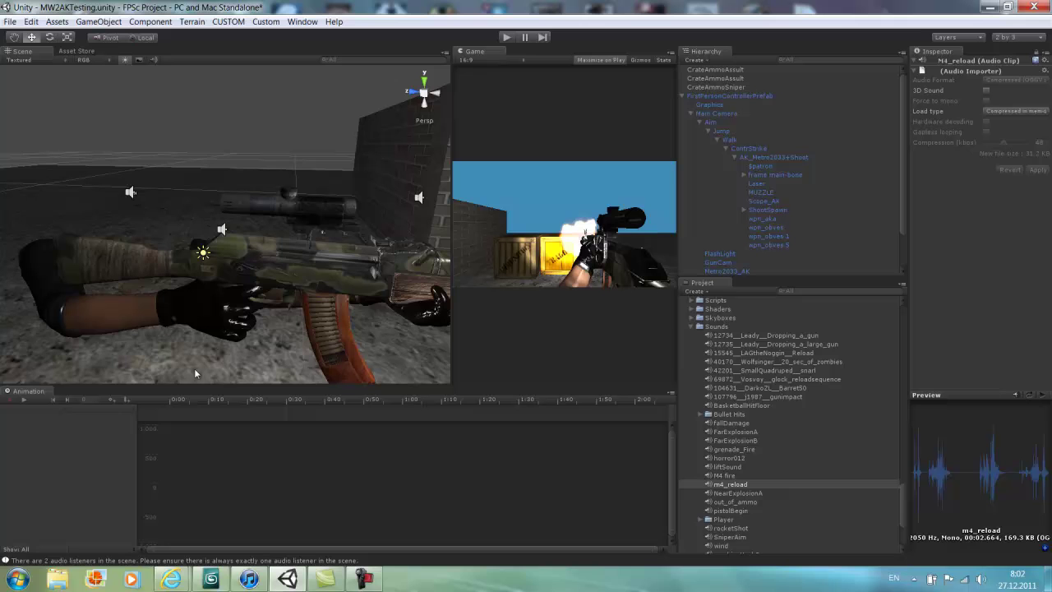
- Start a new animation clip for the AK_Metro2033+Shoot object and browse to the CallOfDuty/MINESCRIPTS/Metro2033AK folder for saving it
{"action": "left_click", "coordinate": [774, 157]}
{"action": "key", "text": "f"}
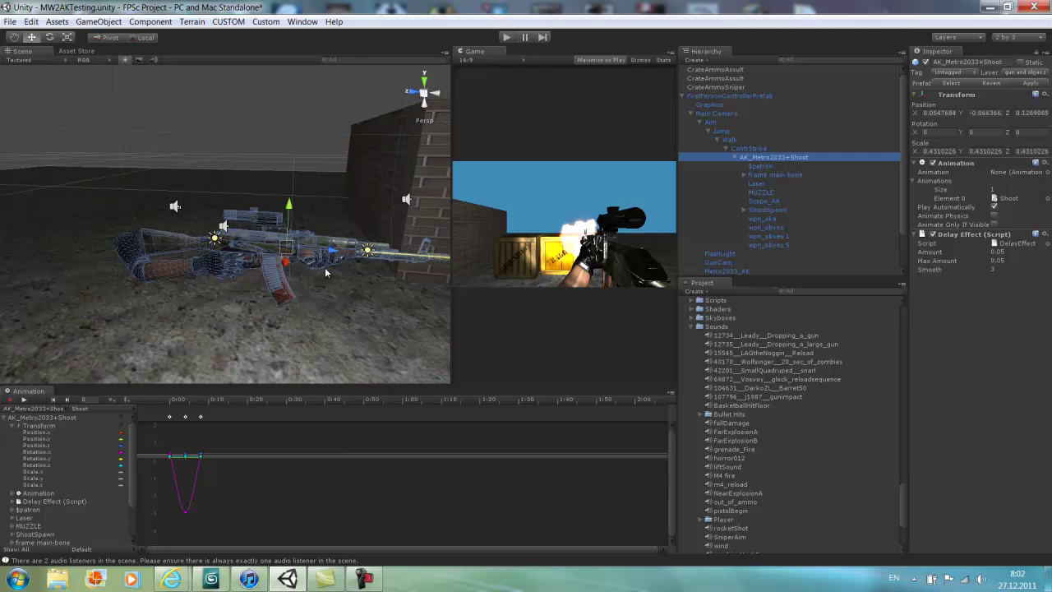
{"action": "scroll", "coordinate": [347, 249], "scroll_direction": "up", "scroll_amount": 5}
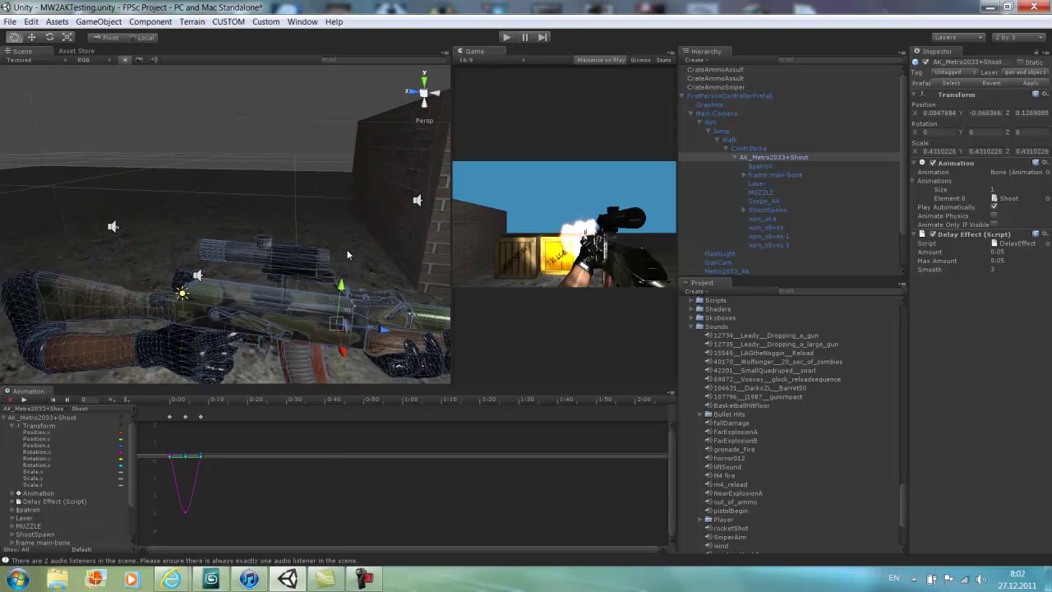
{"action": "middle_click_drag", "start_coordinate": [347, 249], "coordinate": [330, 191]}
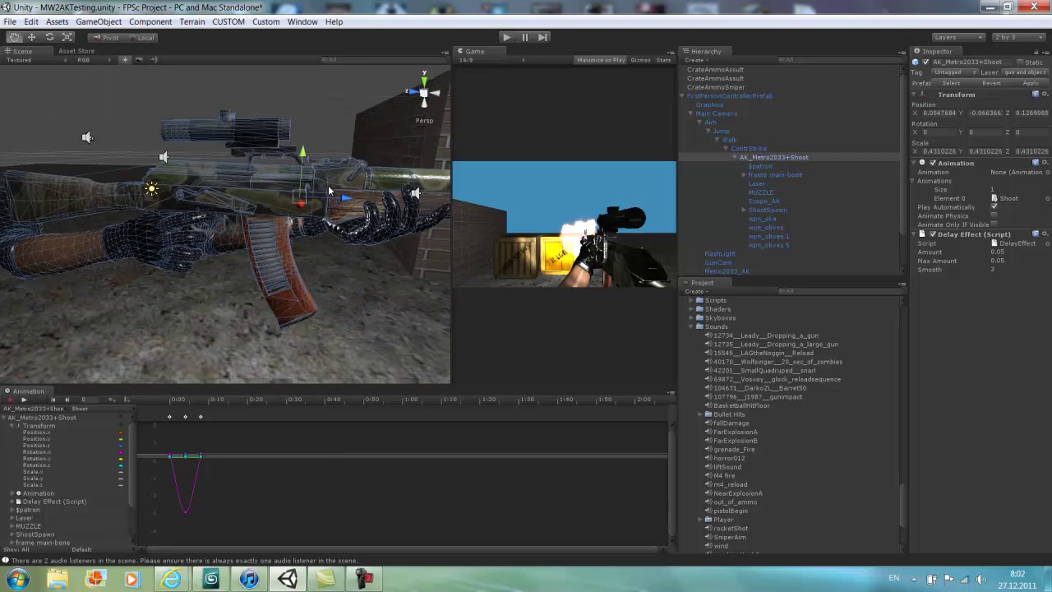
{"action": "left_click", "coordinate": [131, 409]}
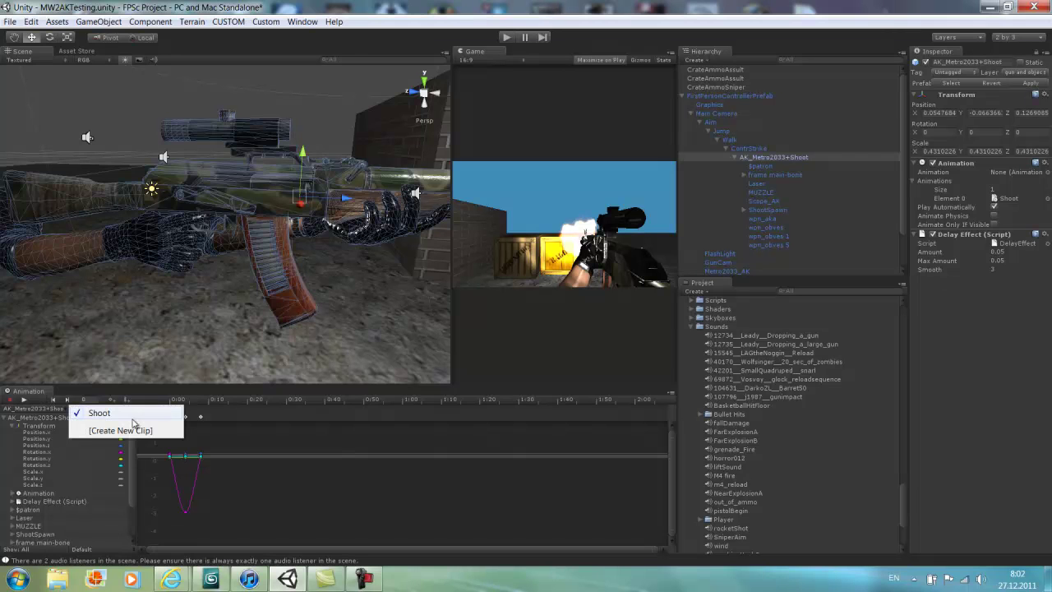
{"action": "left_click", "coordinate": [131, 432]}
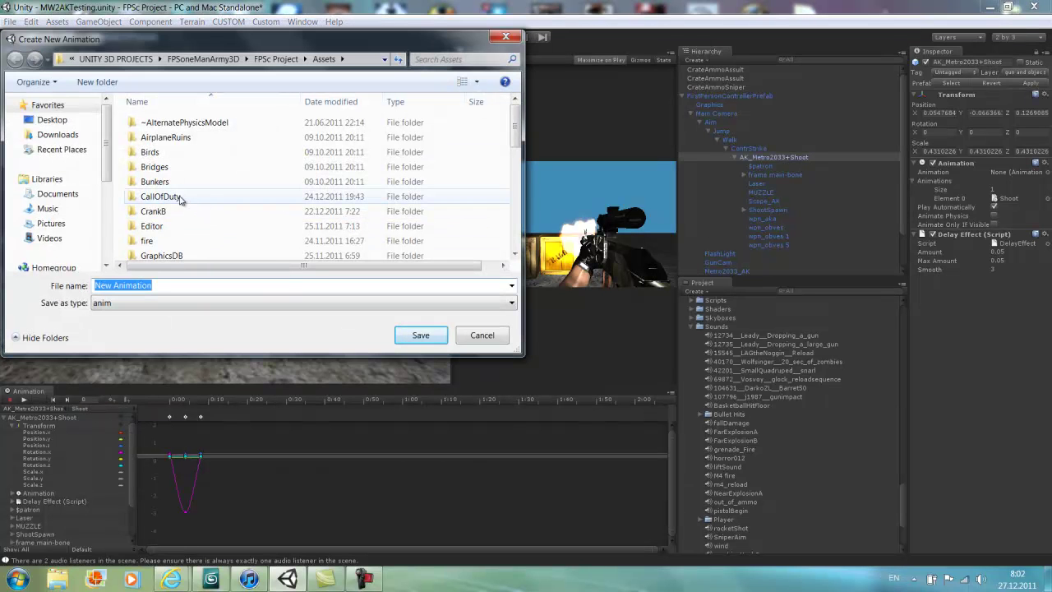
{"action": "double_click", "coordinate": [198, 201]}
{"action": "scroll", "coordinate": [202, 197], "scroll_direction": "down", "scroll_amount": 1}
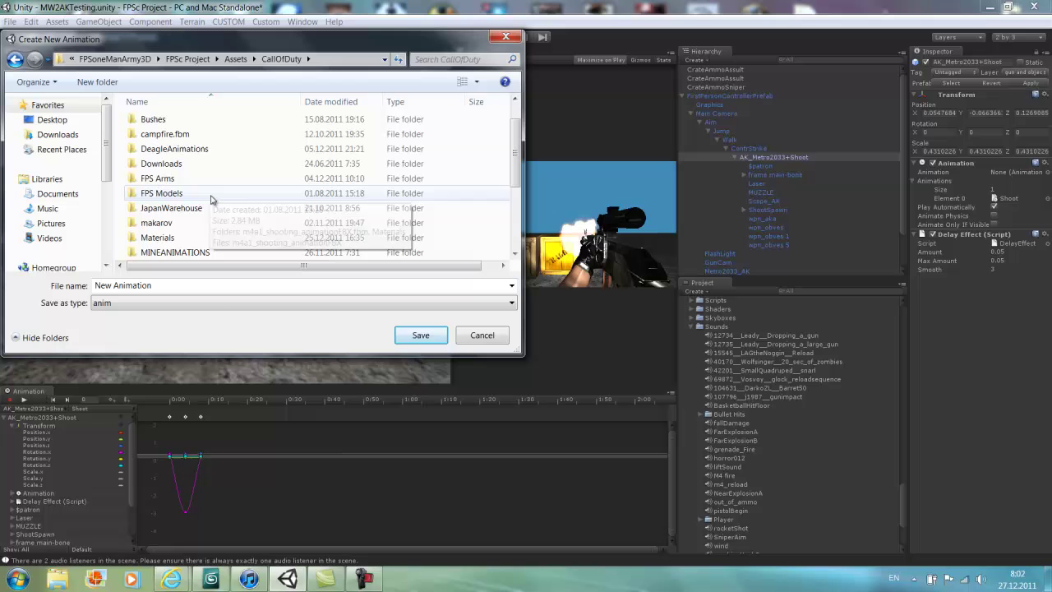
{"action": "scroll", "coordinate": [206, 206], "scroll_direction": "down", "scroll_amount": 3}
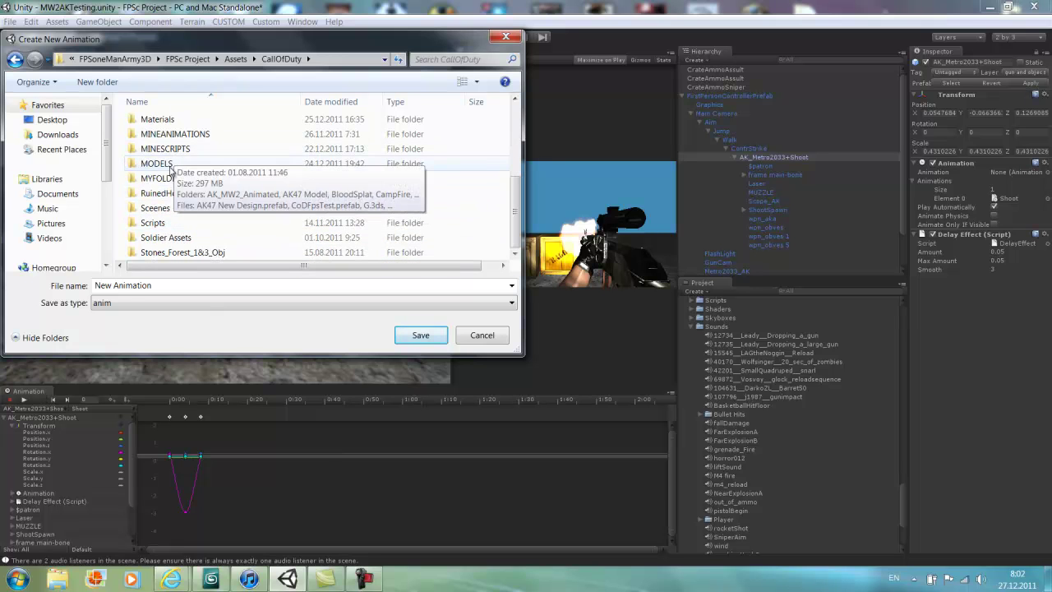
{"action": "scroll", "coordinate": [185, 220], "scroll_direction": "up", "scroll_amount": 1}
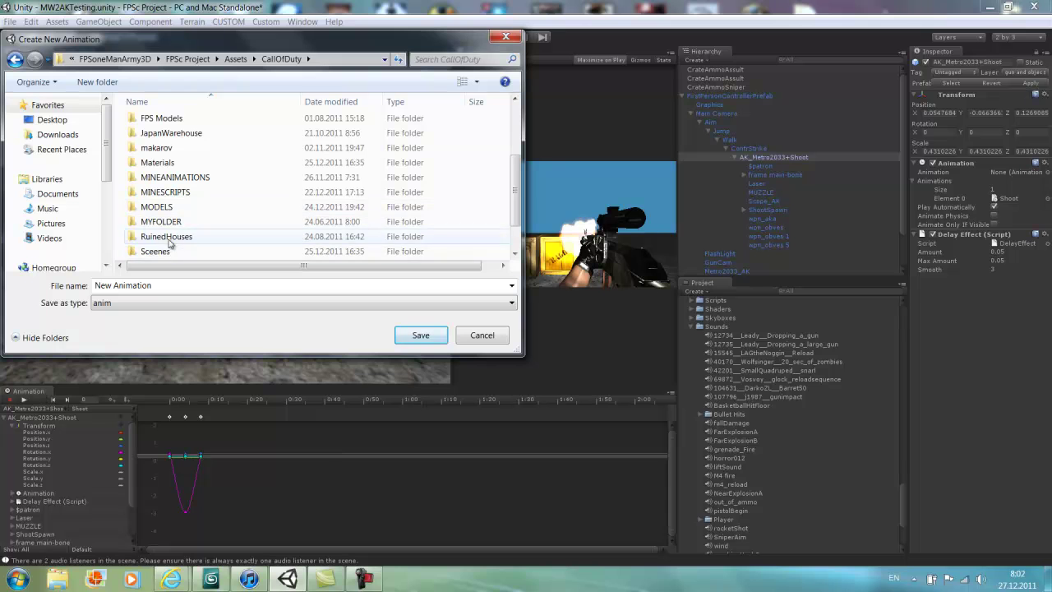
{"action": "double_click", "coordinate": [174, 194]}
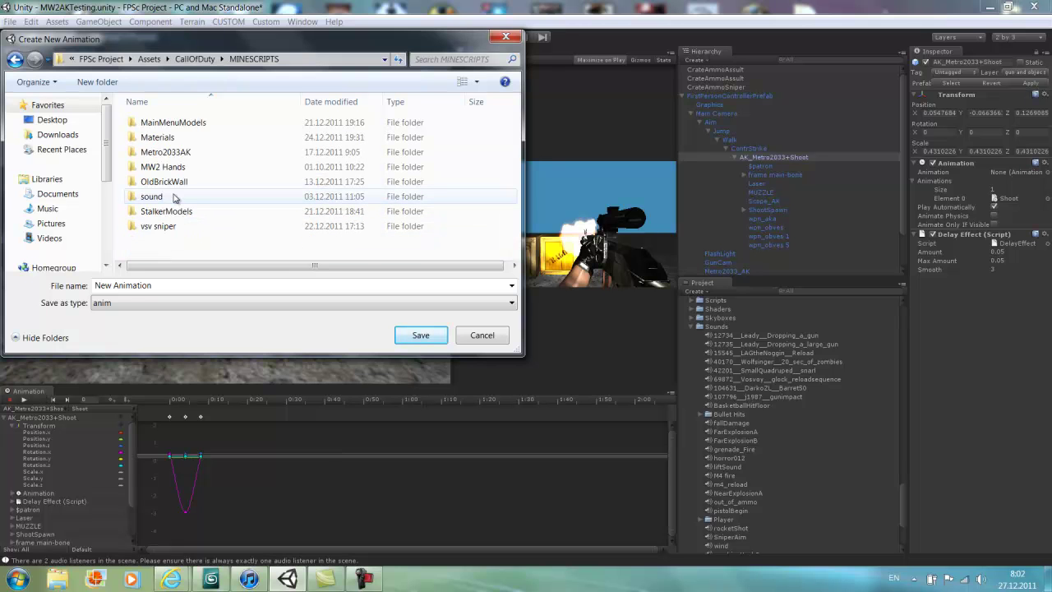
{"action": "double_click", "coordinate": [182, 153]}
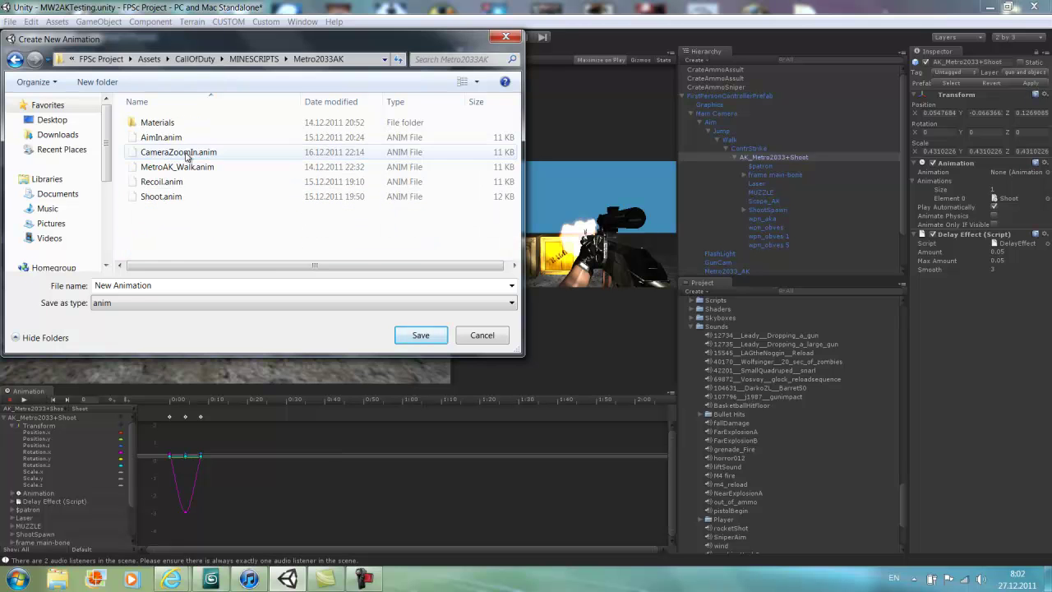
- Name the new animation clip Hands_Reload and save it
{"action": "triple_click", "coordinate": [178, 285]}
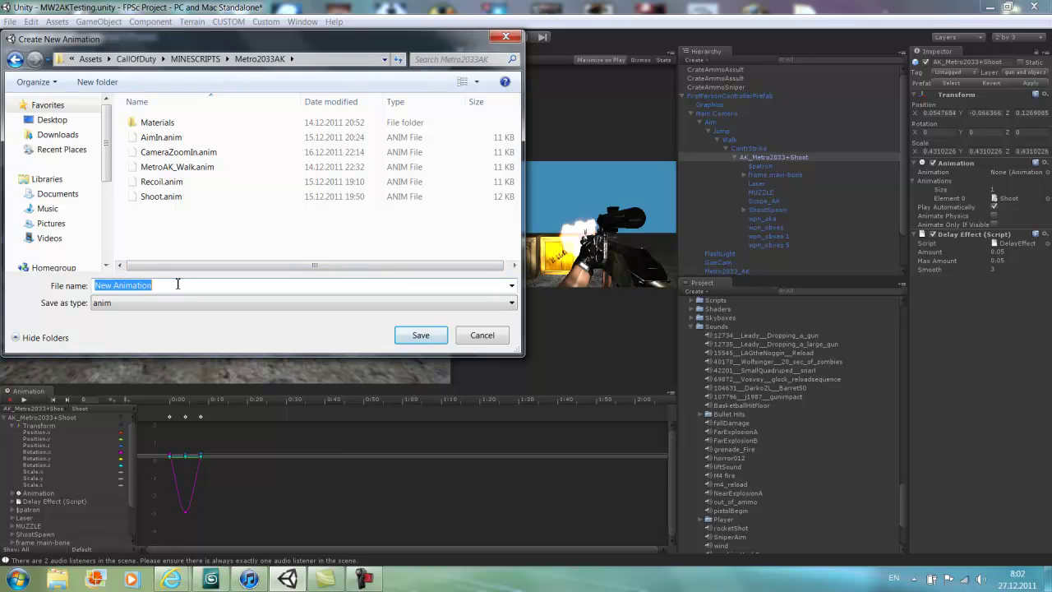
{"action": "type", "text": "Hands"}
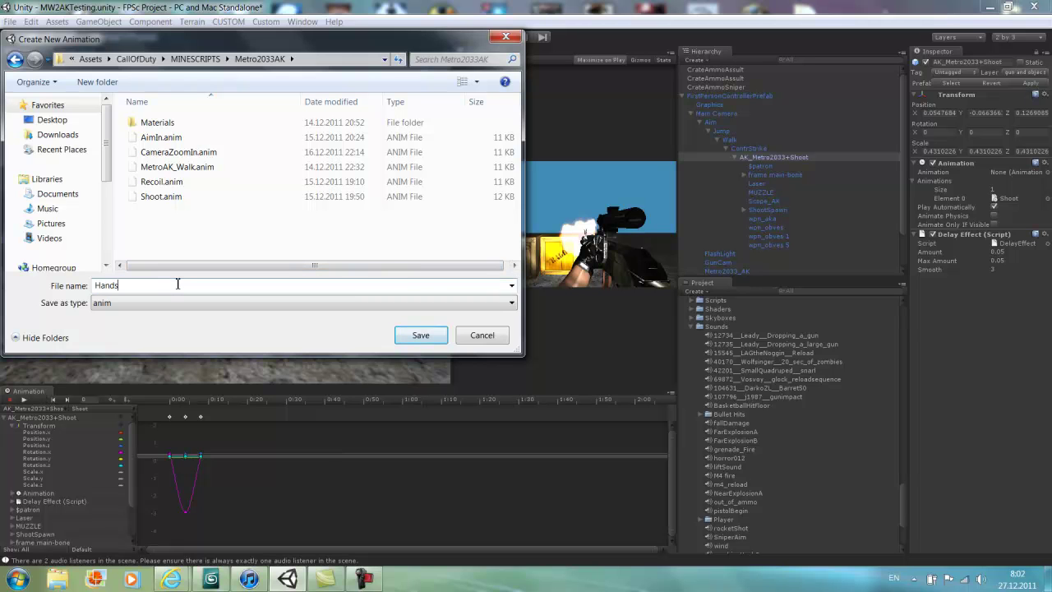
{"action": "type", "text": "_Reload"}
{"action": "key", "text": "Return"}
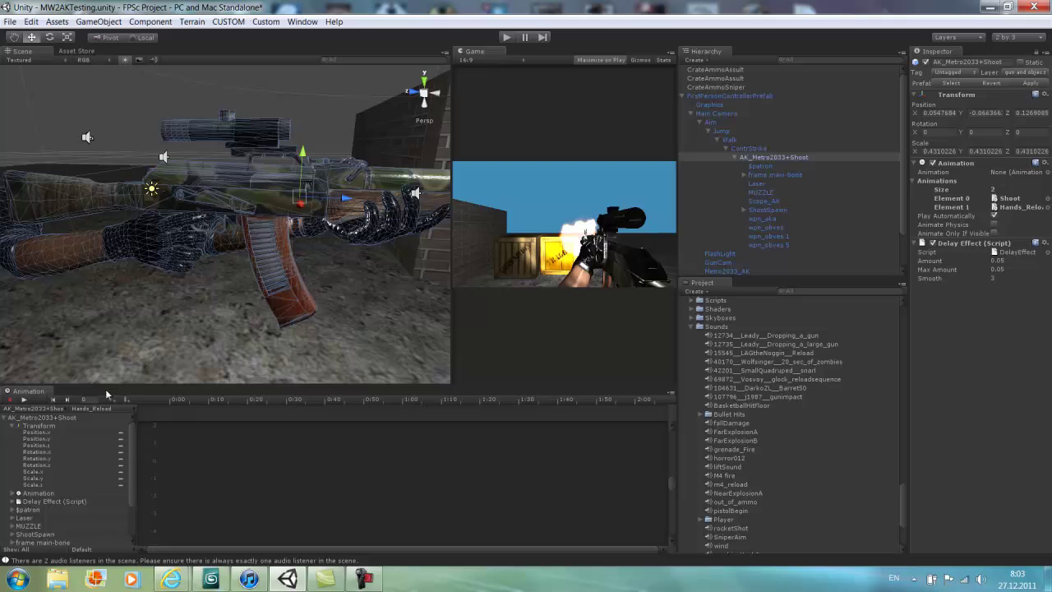
- Turn on animation recording and move the rifle forward to about 0.19 on Z at frame 0
{"action": "left_click", "coordinate": [10, 400]}
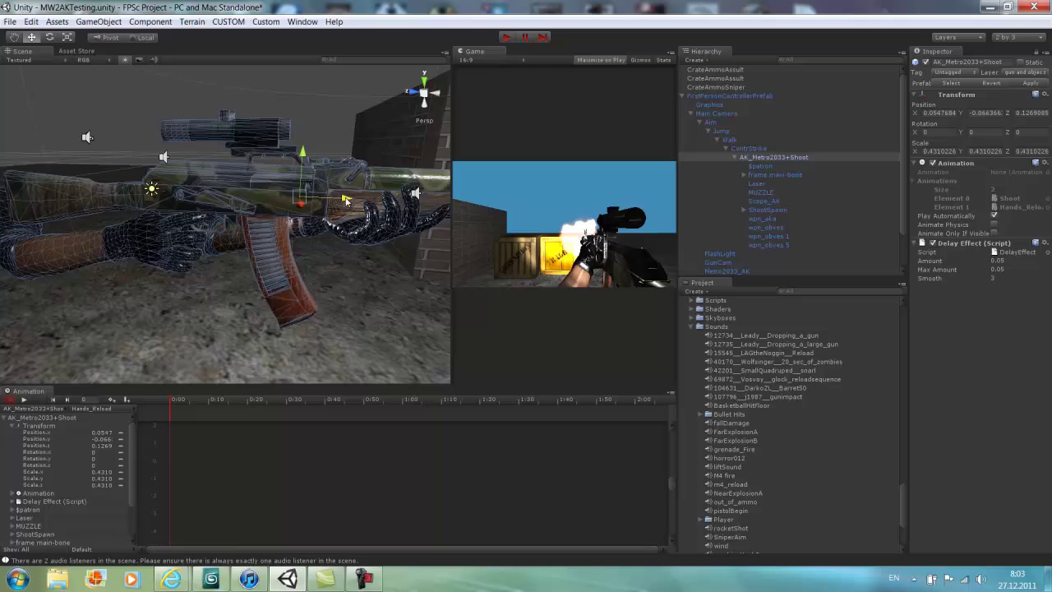
{"action": "left_click_drag", "start_coordinate": [344, 199], "coordinate": [387, 206]}
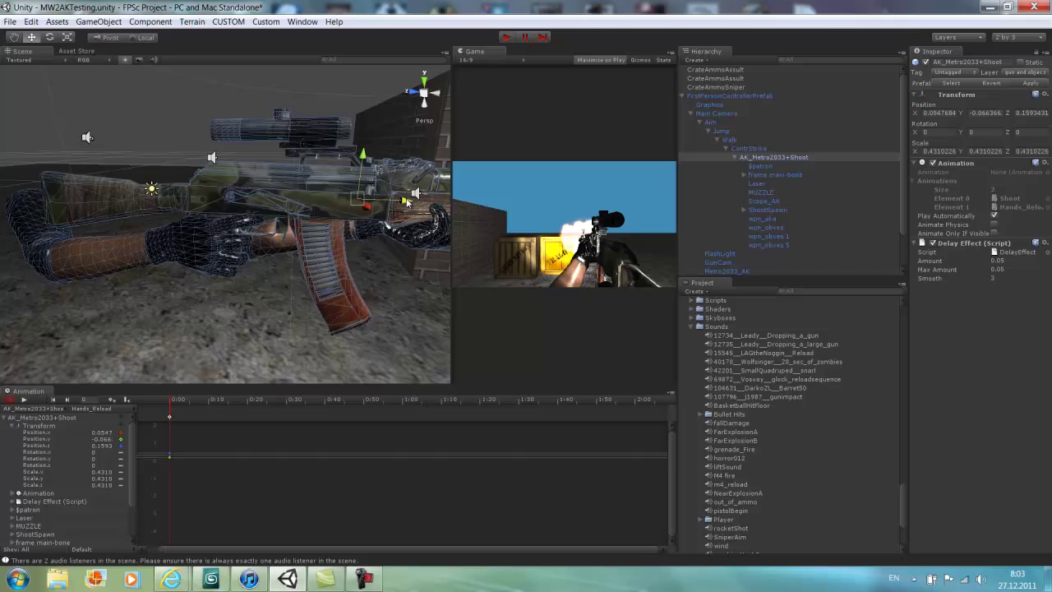
{"action": "key", "text": "ctrl+z"}
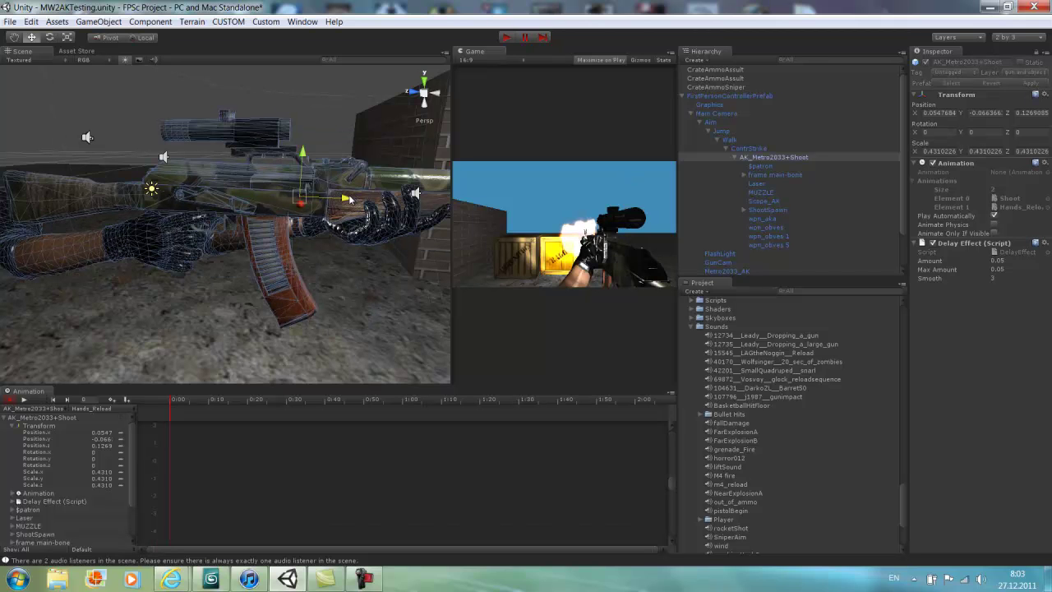
{"action": "left_click_drag", "start_coordinate": [350, 199], "coordinate": [423, 206]}
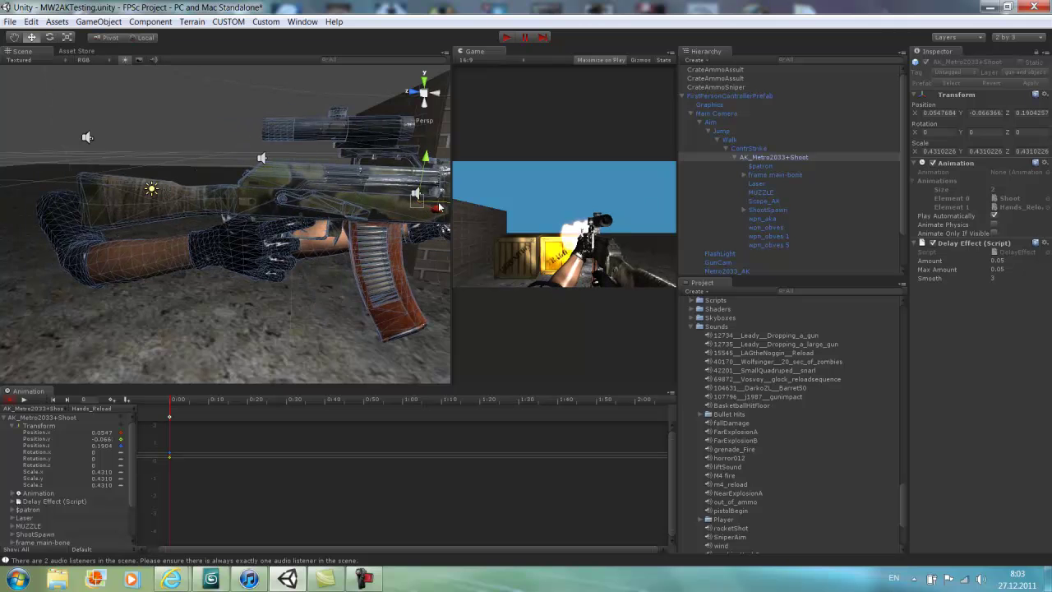
{"action": "left_click", "coordinate": [966, 132]}
{"action": "left_click_drag", "start_coordinate": [965, 135], "coordinate": [945, 136]}
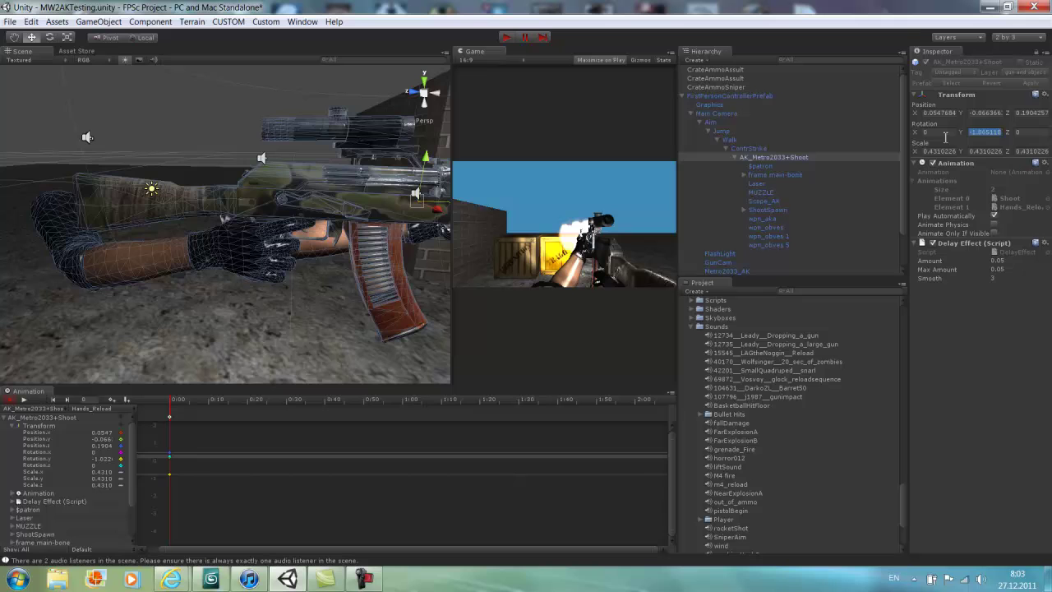
{"action": "key", "text": "ctrl+z"}
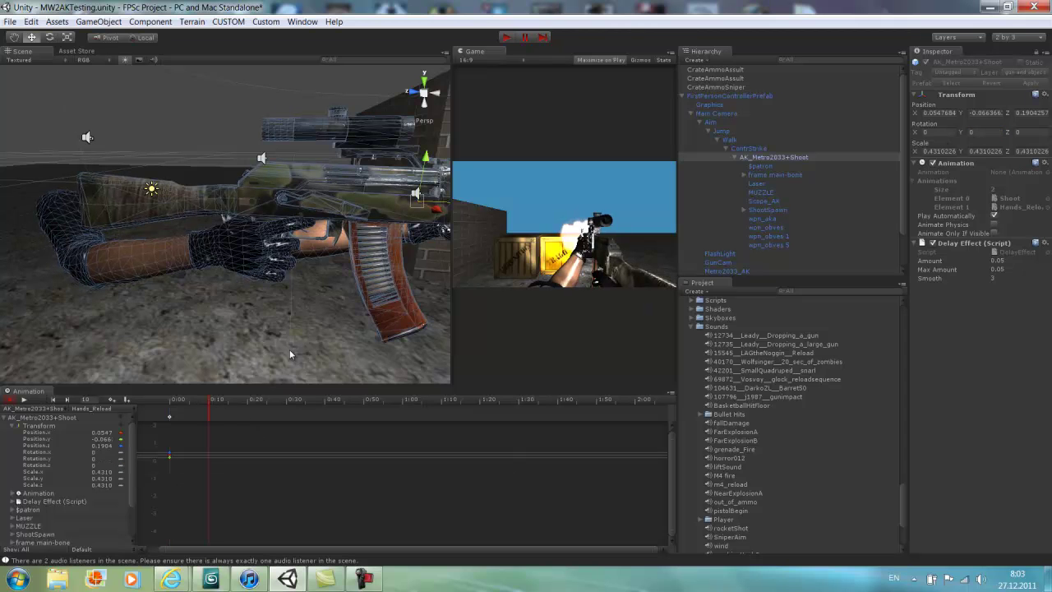
- Add a keyframe at 0:10, set the rifle's Y rotation to about -3.74, and preview the clip
{"action": "left_click", "coordinate": [113, 400]}
{"action": "left_click_drag", "start_coordinate": [963, 132], "coordinate": [904, 159]}
{"action": "left_click", "coordinate": [23, 401]}
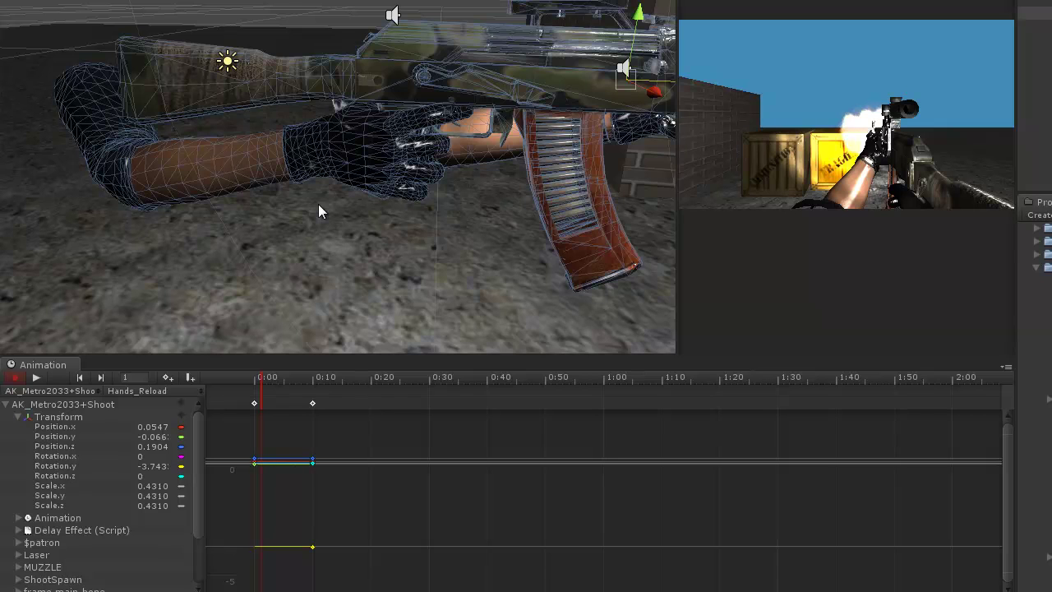
- Delete the rotation keyframe at 0:10 from the Hands_Reload clip
{"action": "right_click", "coordinate": [313, 403]}
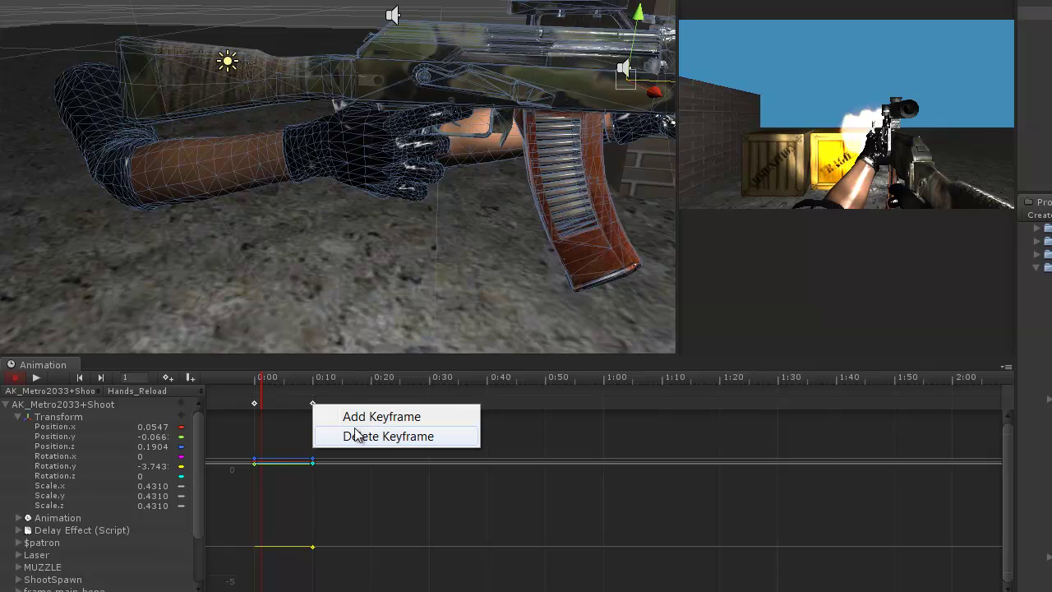
{"action": "left_click", "coordinate": [356, 432]}
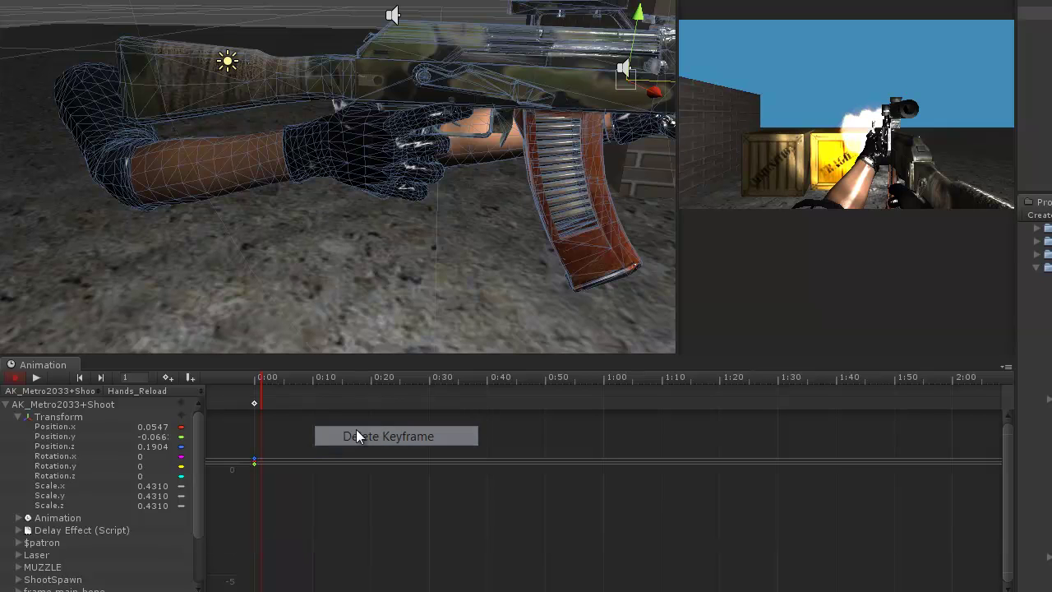
{"action": "left_click", "coordinate": [250, 378]}
{"action": "key", "text": "ctrl+z"}
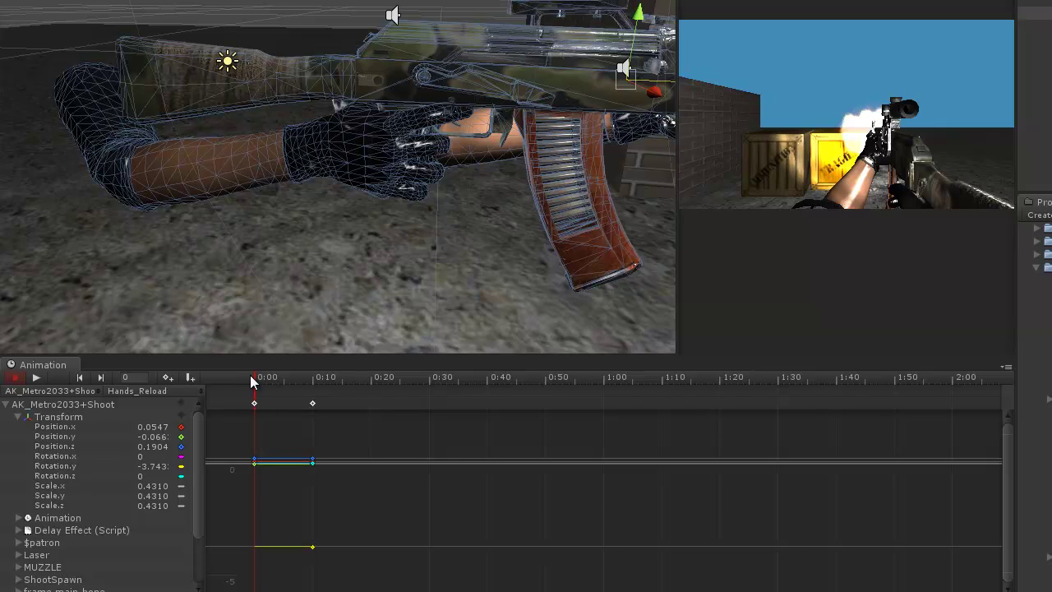
{"action": "left_click", "coordinate": [314, 406]}
{"action": "key", "text": "Delete"}
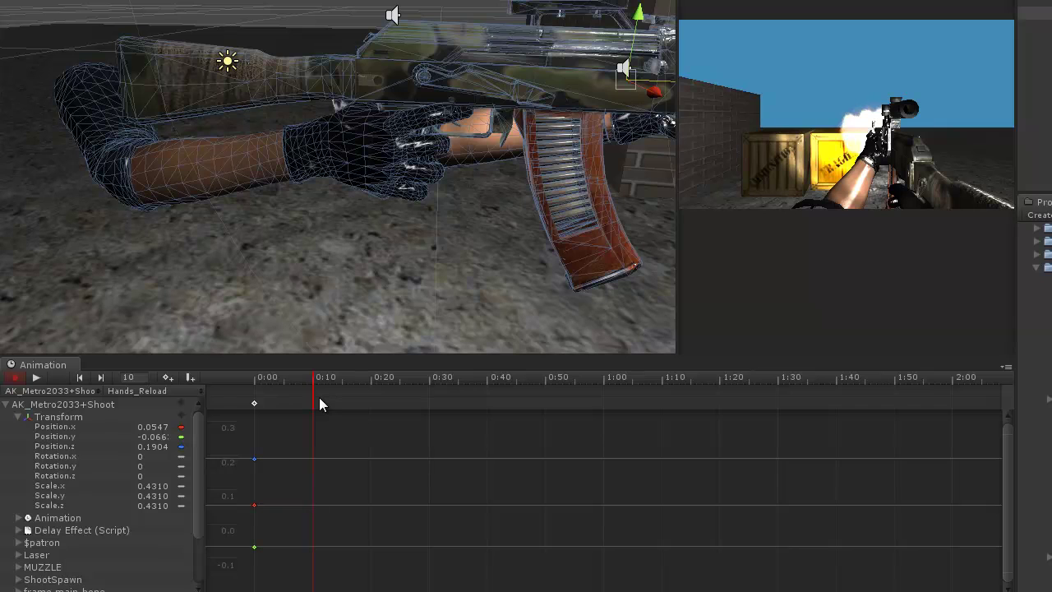
- At the frame 0 keyframe, move the rifle back along Z to about 0.123
{"action": "left_click", "coordinate": [253, 403]}
{"action": "left_click_drag", "start_coordinate": [669, 79], "coordinate": [533, 93]}
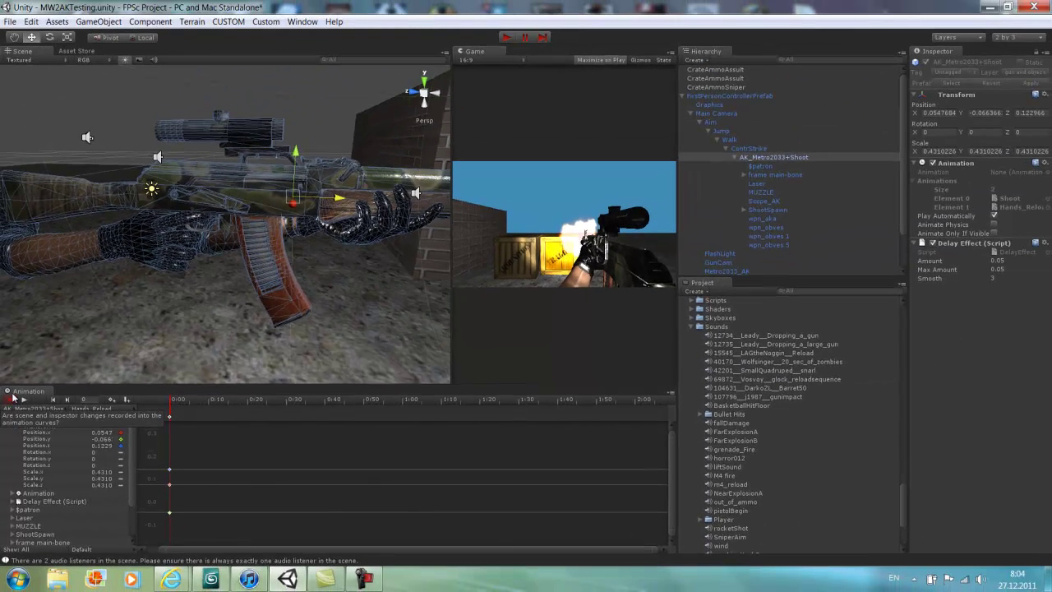
{"action": "left_click", "coordinate": [13, 397]}
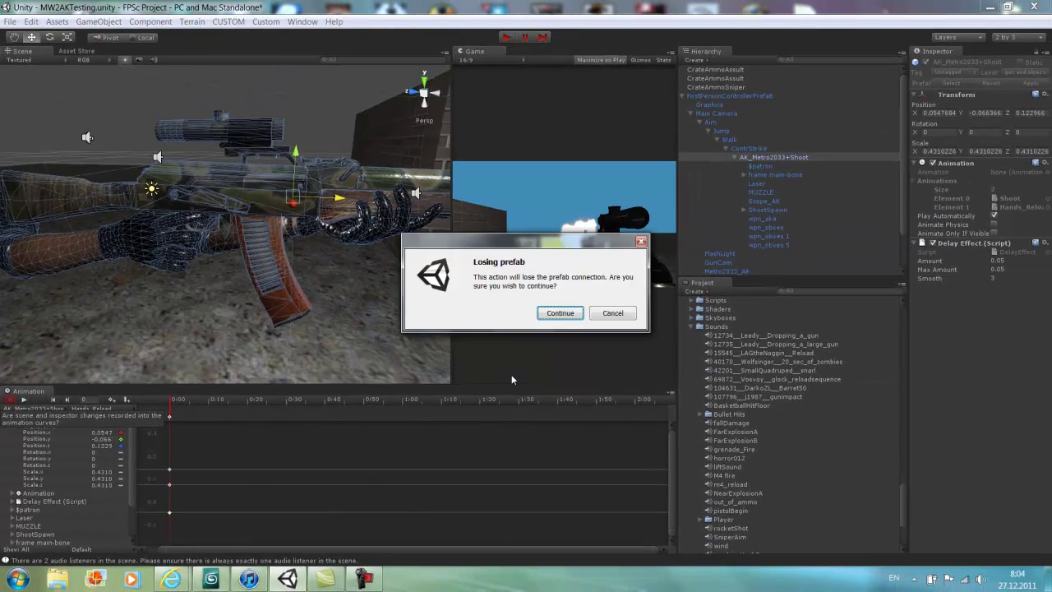
{"action": "left_click", "coordinate": [552, 313]}
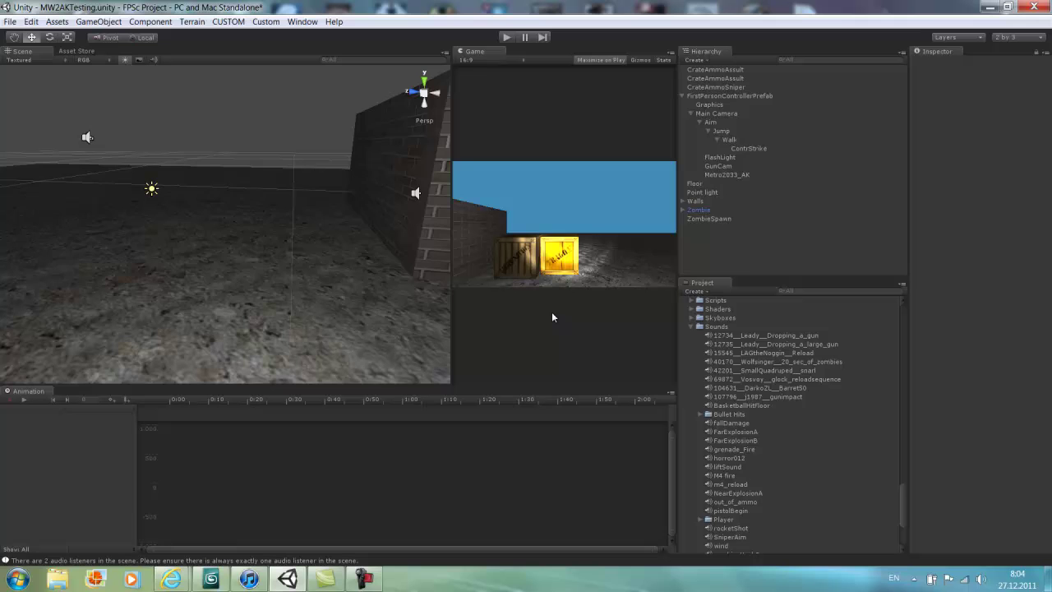
{"action": "key", "text": "ctrl+z"}
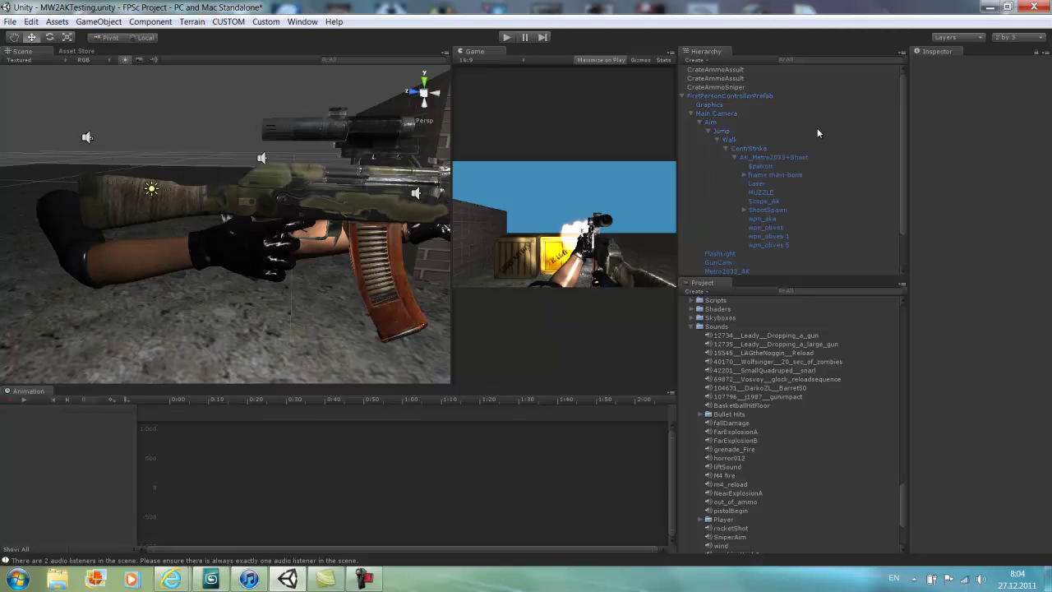
- Turn on animation recording for AK_Metro2033+Shoot and delete the keyframe at frame 0 of the Hands_Reload clip
{"action": "left_click", "coordinate": [776, 157]}
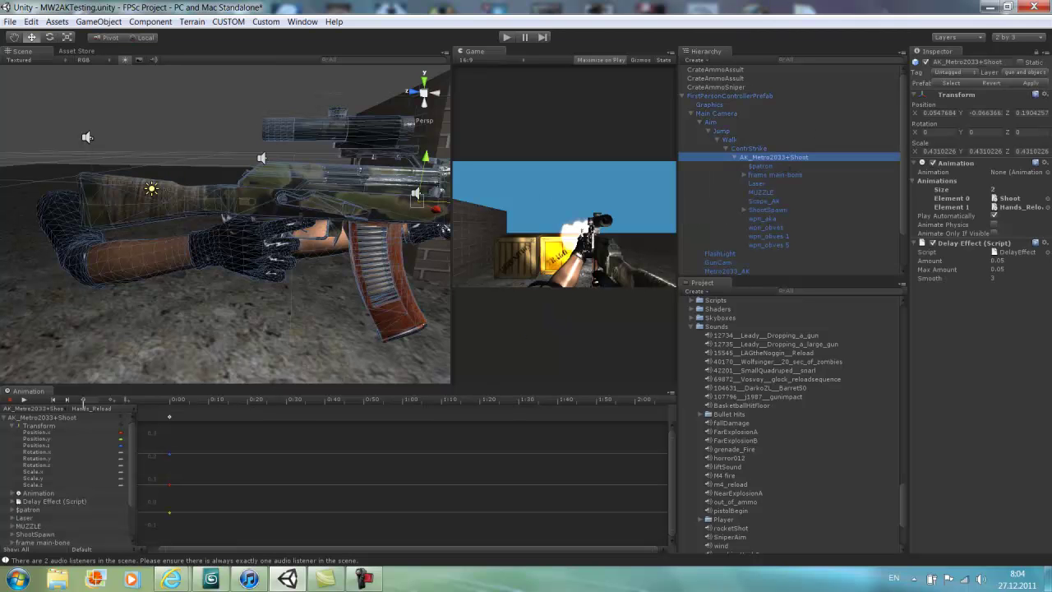
{"action": "left_click", "coordinate": [10, 399]}
{"action": "right_click", "coordinate": [170, 420]}
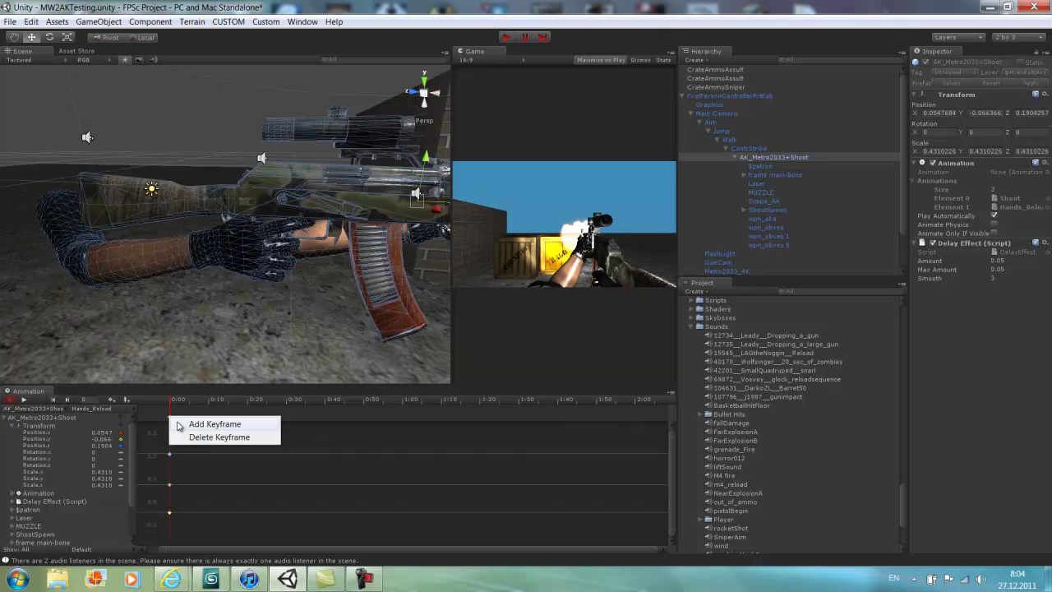
{"action": "left_click", "coordinate": [197, 436]}
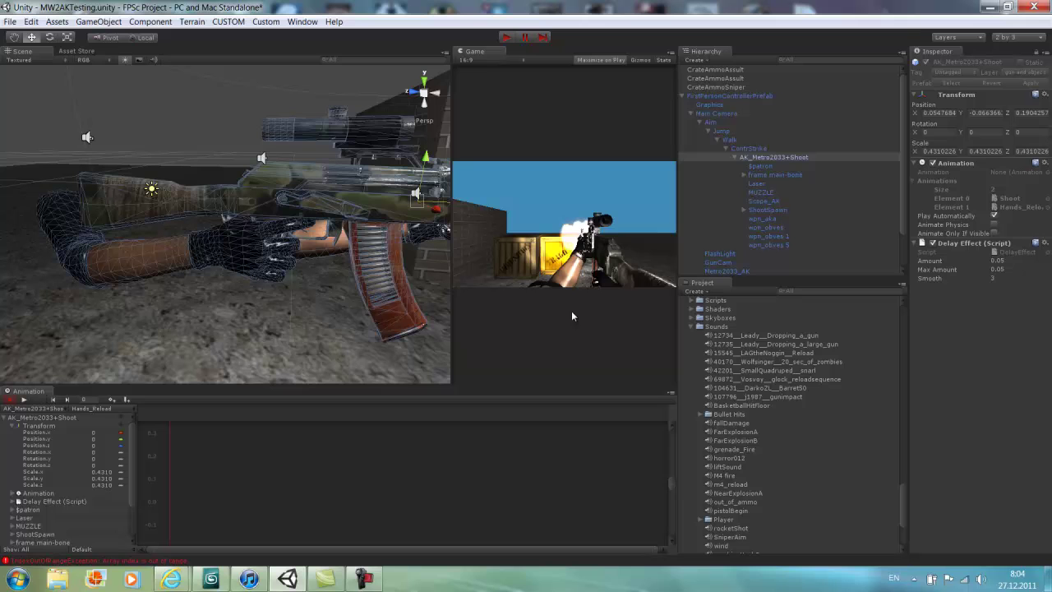
- Stop animation recording and move the AK_Metro2033+Shoot rifle back along Z to about 0.115
{"action": "left_click", "coordinate": [11, 399]}
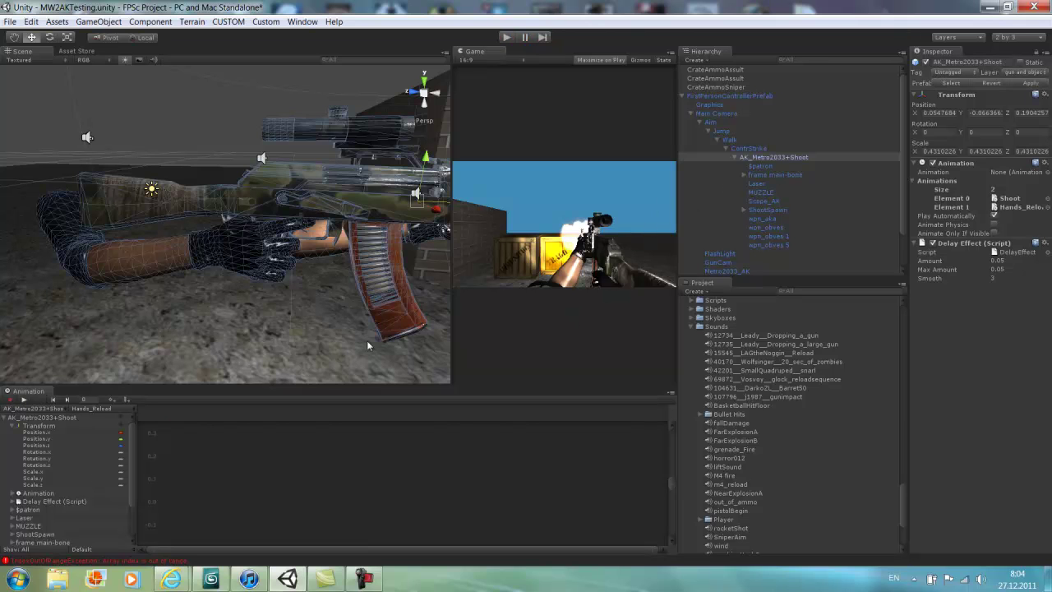
{"action": "left_click", "coordinate": [760, 157]}
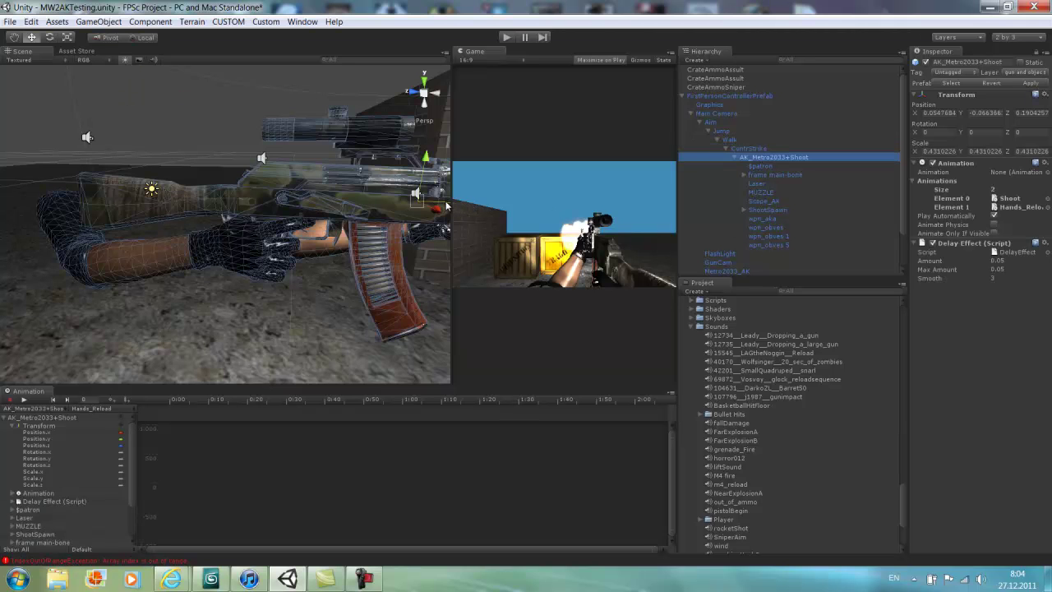
{"action": "left_click_drag", "start_coordinate": [446, 205], "coordinate": [343, 228]}
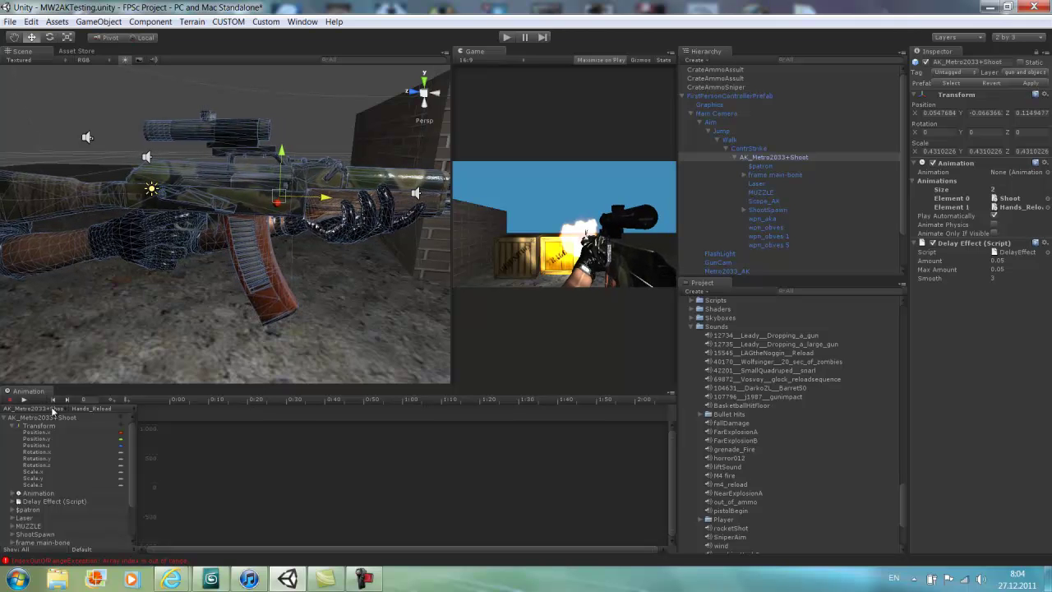
- Turn on recording and nudge the rifle slightly along Y to record a position keyframe at frame 0
{"action": "left_click", "coordinate": [10, 400]}
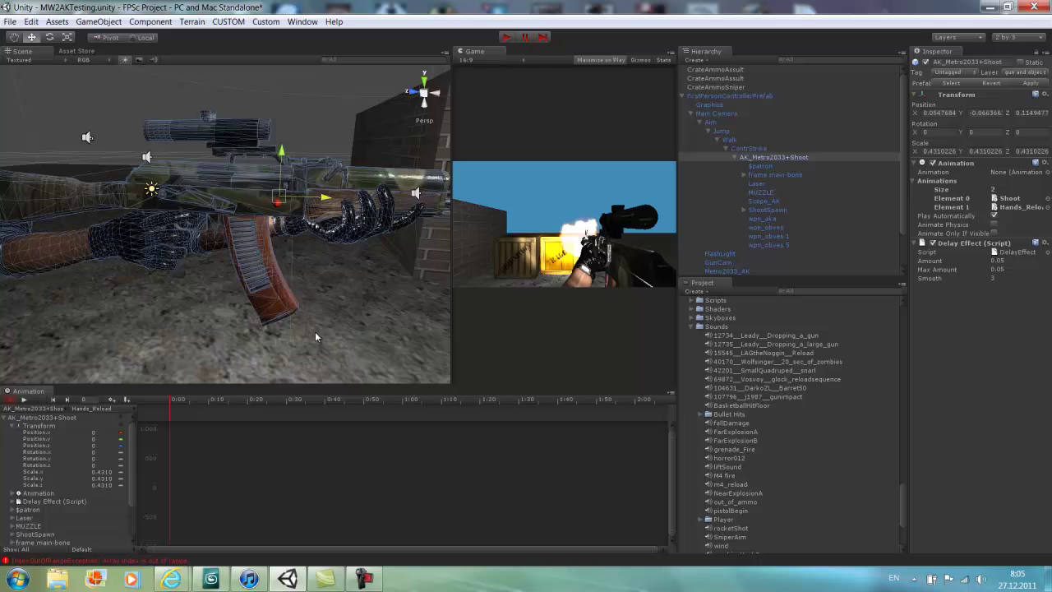
{"action": "scroll", "coordinate": [336, 203], "scroll_direction": "up", "scroll_amount": 3}
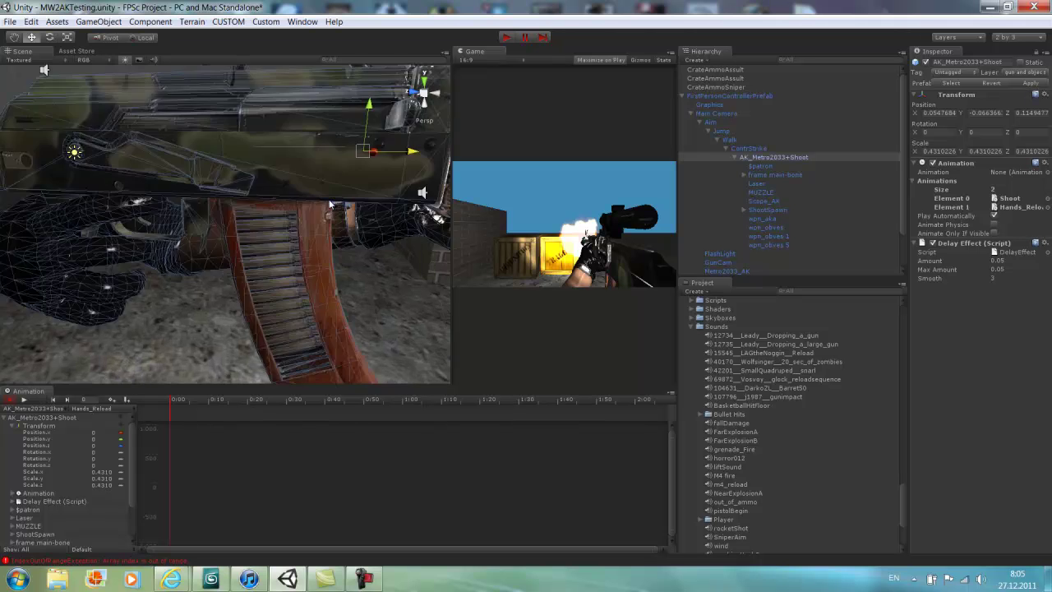
{"action": "scroll", "coordinate": [336, 203], "scroll_direction": "down", "scroll_amount": 3}
{"action": "middle_click_drag", "start_coordinate": [357, 152], "coordinate": [295, 223]}
{"action": "scroll", "coordinate": [295, 224], "scroll_direction": "up", "scroll_amount": 5}
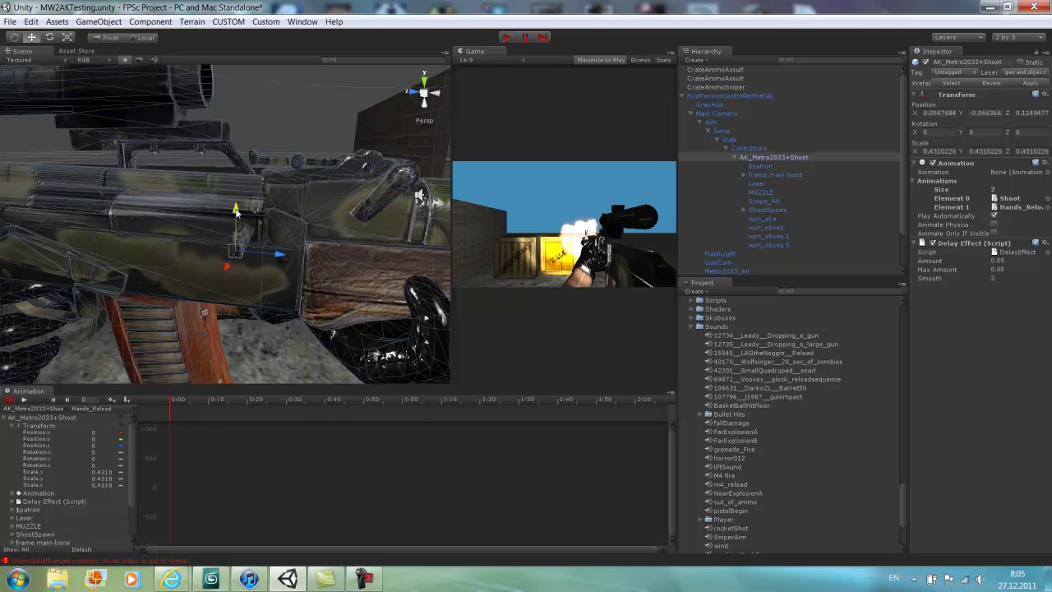
{"action": "left_click_drag", "start_coordinate": [236, 211], "coordinate": [236, 212]}
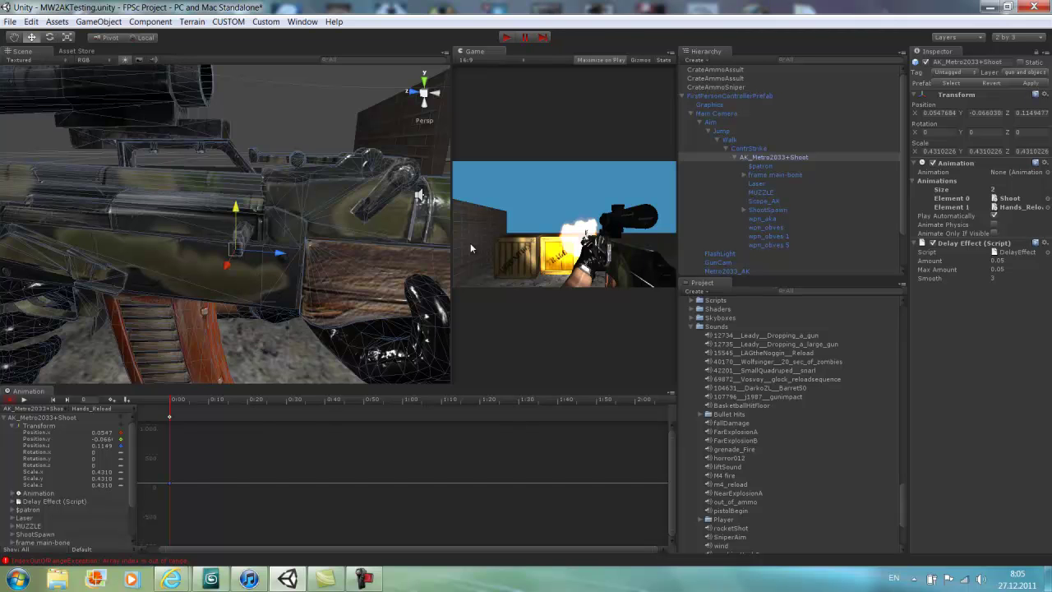
- Set the rifle's X rotation to 0.01 at frame 0 and open its Z rotation for editing
{"action": "left_click", "coordinate": [933, 132]}
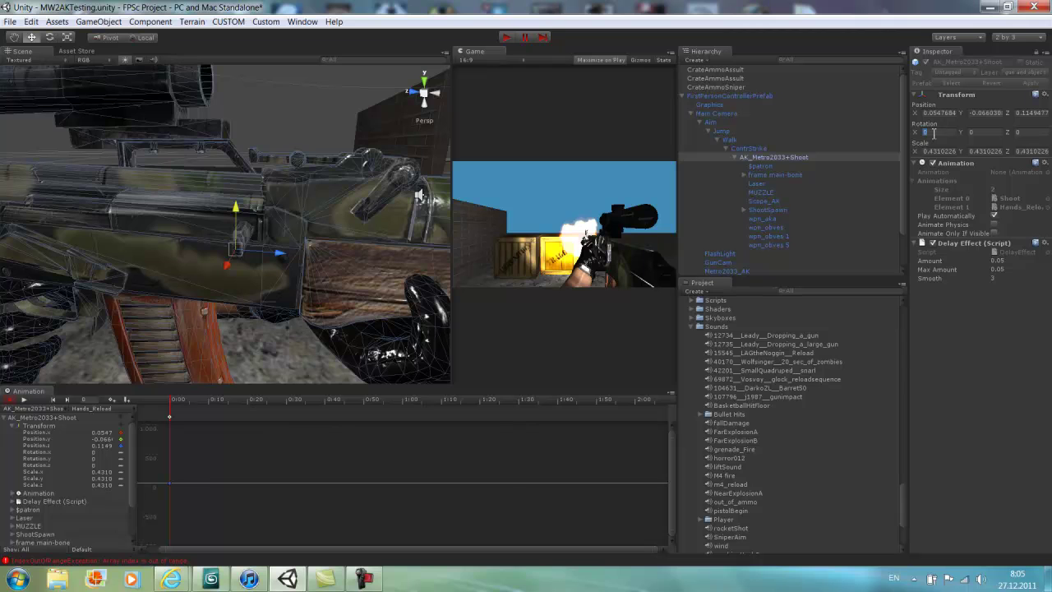
{"action": "type", "text": "0.01"}
{"action": "left_click", "coordinate": [1024, 131]}
- At 0:30, tilt the rifle's muzzle steeply upward and move the rifle along X to about -0.032
{"action": "scroll", "coordinate": [301, 267], "scroll_direction": "down", "scroll_amount": 4}
{"action": "middle_click_drag", "start_coordinate": [301, 267], "coordinate": [308, 256]}
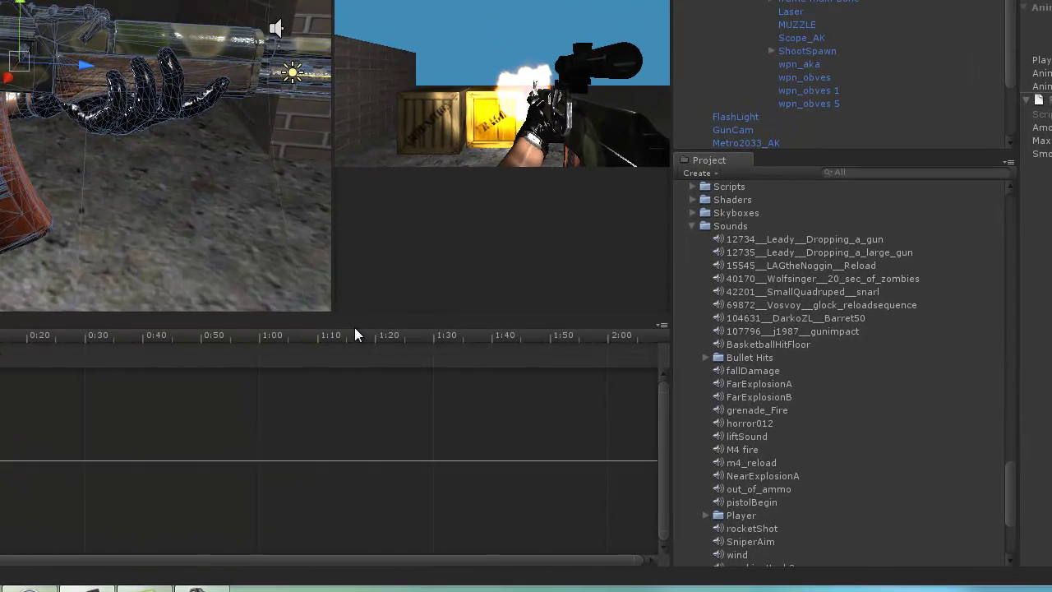
{"action": "middle_click_drag", "start_coordinate": [52, 163], "coordinate": [139, 160]}
{"action": "scroll", "coordinate": [165, 134], "scroll_direction": "up", "scroll_amount": 3}
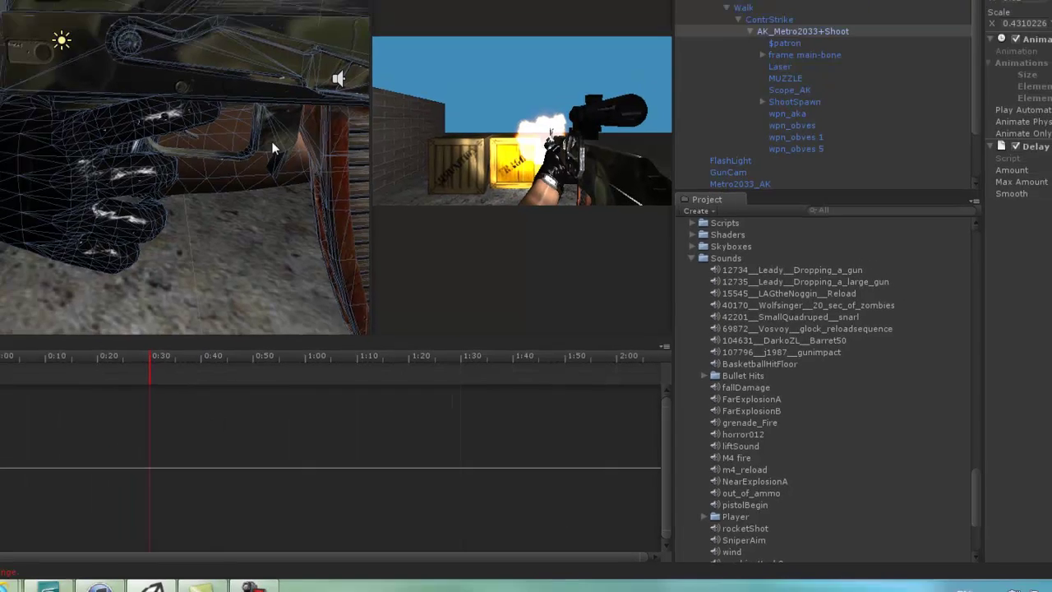
{"action": "middle_click_drag", "start_coordinate": [228, 98], "coordinate": [130, 189]}
{"action": "key", "text": "f"}
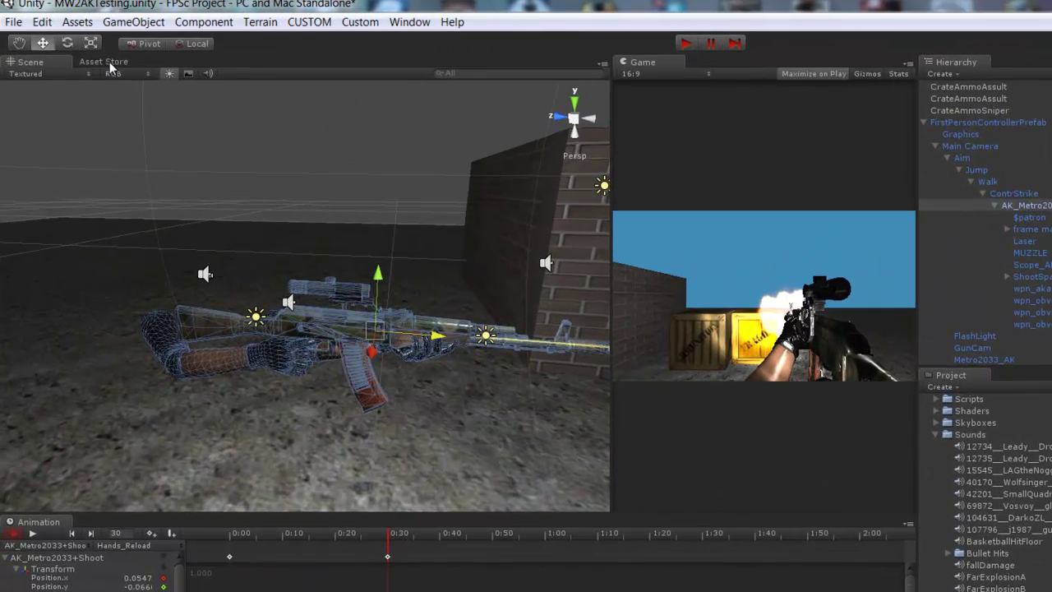
{"action": "key", "text": "e"}
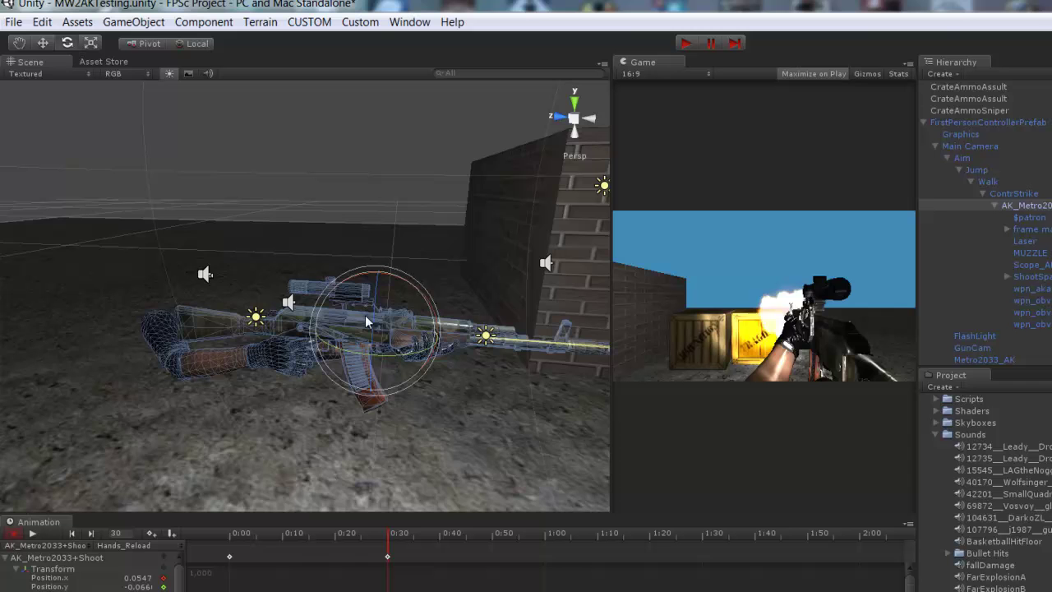
{"action": "left_click_drag", "start_coordinate": [337, 293], "coordinate": [375, 348]}
{"action": "left_click", "coordinate": [53, 43]}
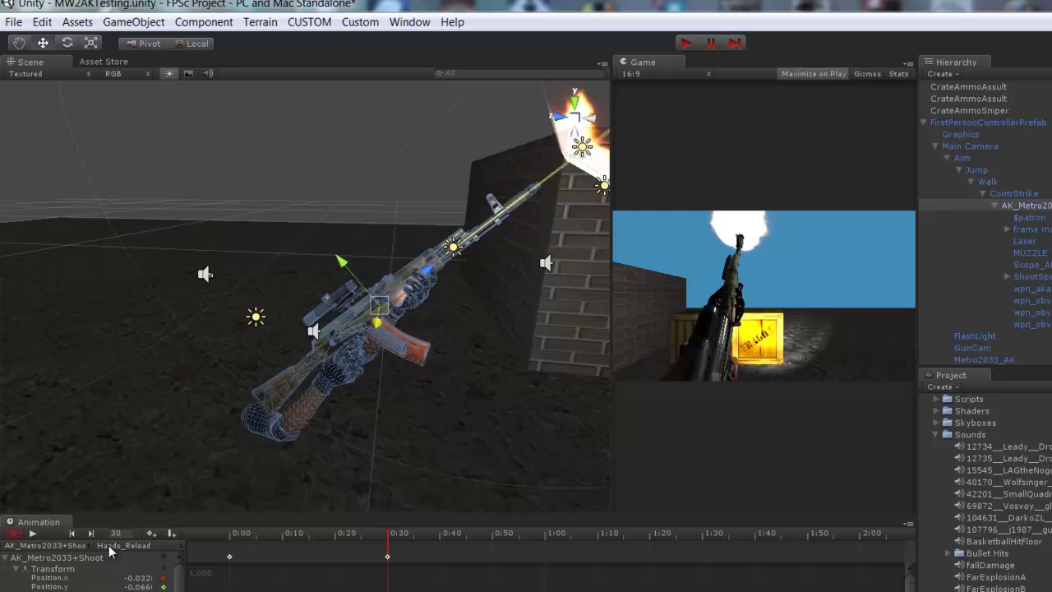
- Preview the Hands_Reload clip and scrub the timeline from frame 0 to the 0:30 keyframe
{"action": "left_click", "coordinate": [33, 532]}
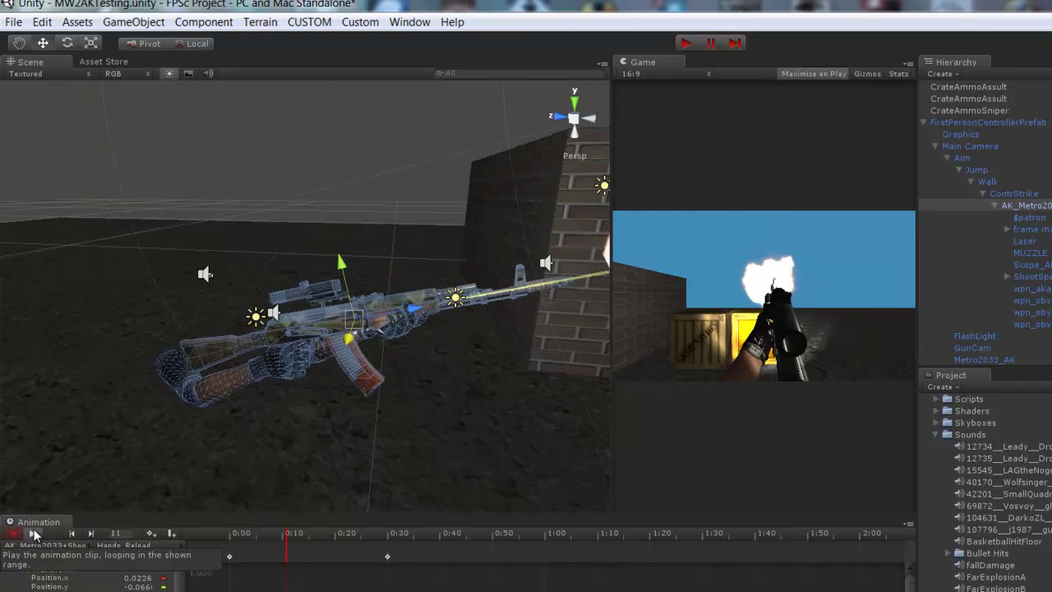
{"action": "left_click", "coordinate": [231, 536]}
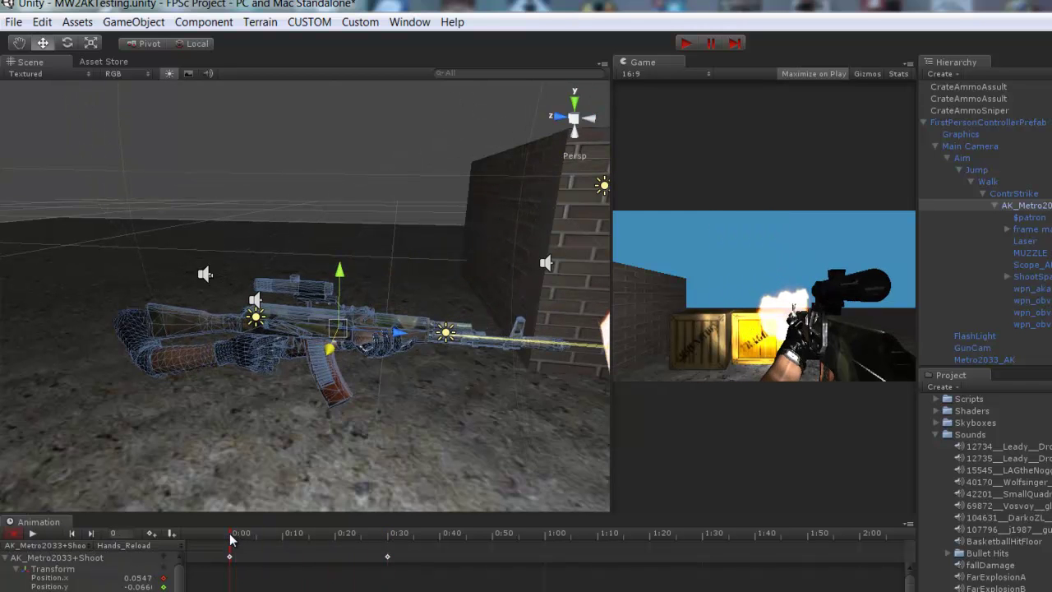
{"action": "left_click_drag", "start_coordinate": [230, 533], "coordinate": [386, 544]}
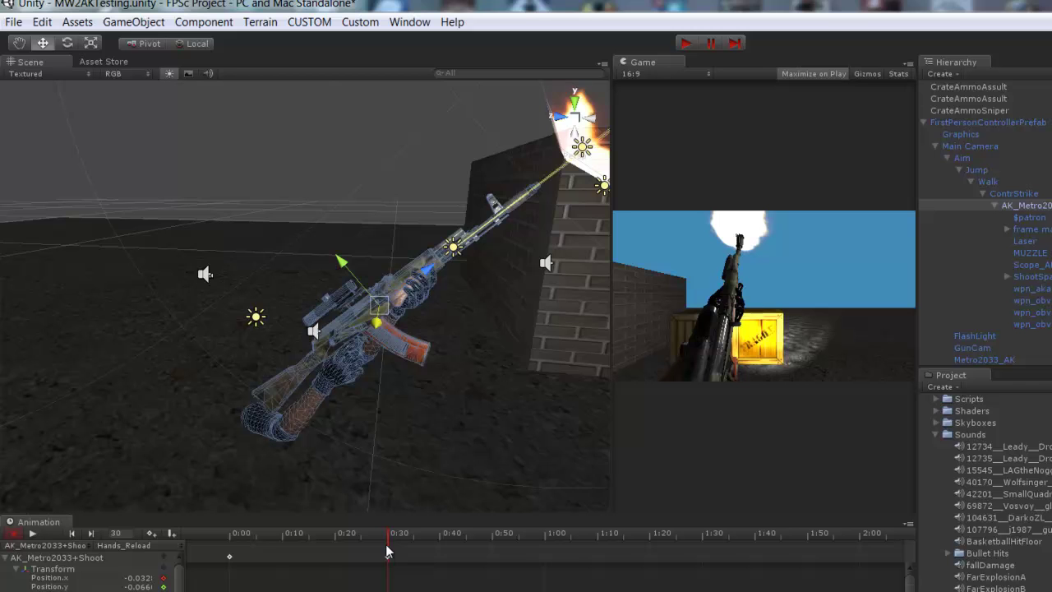
- Tilt the rifle's muzzle further up at 0:30 to an X rotation of about -62.2
{"action": "left_click", "coordinate": [67, 43]}
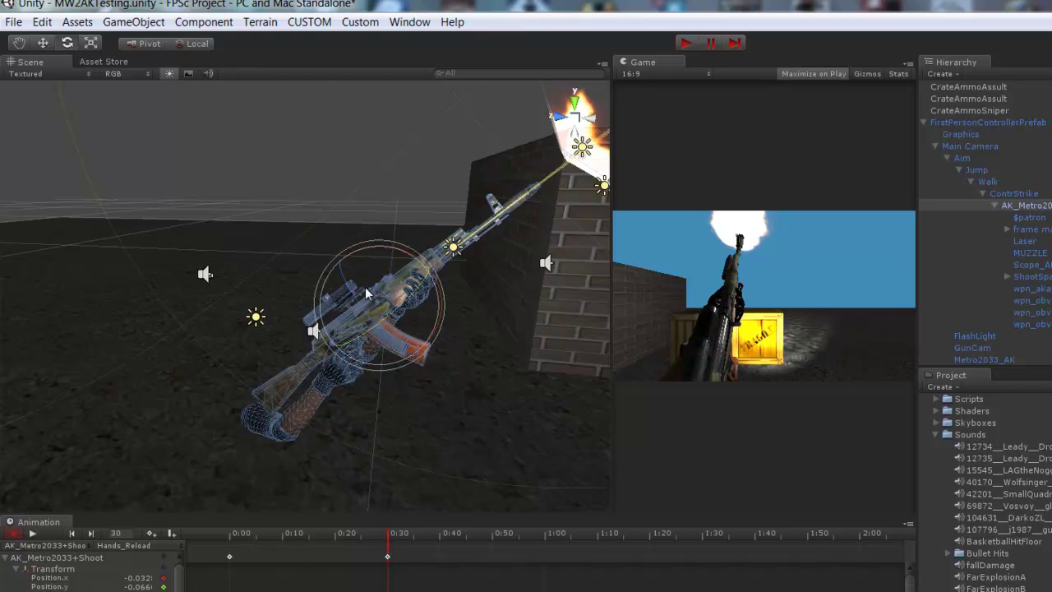
{"action": "left_click_drag", "start_coordinate": [336, 272], "coordinate": [326, 305]}
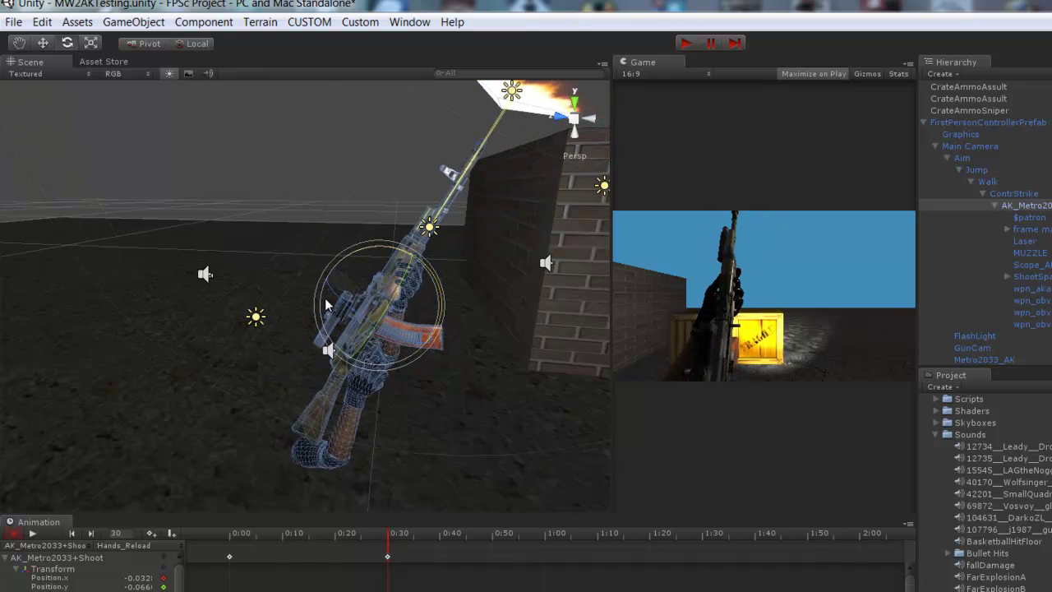
{"action": "left_click", "coordinate": [42, 43]}
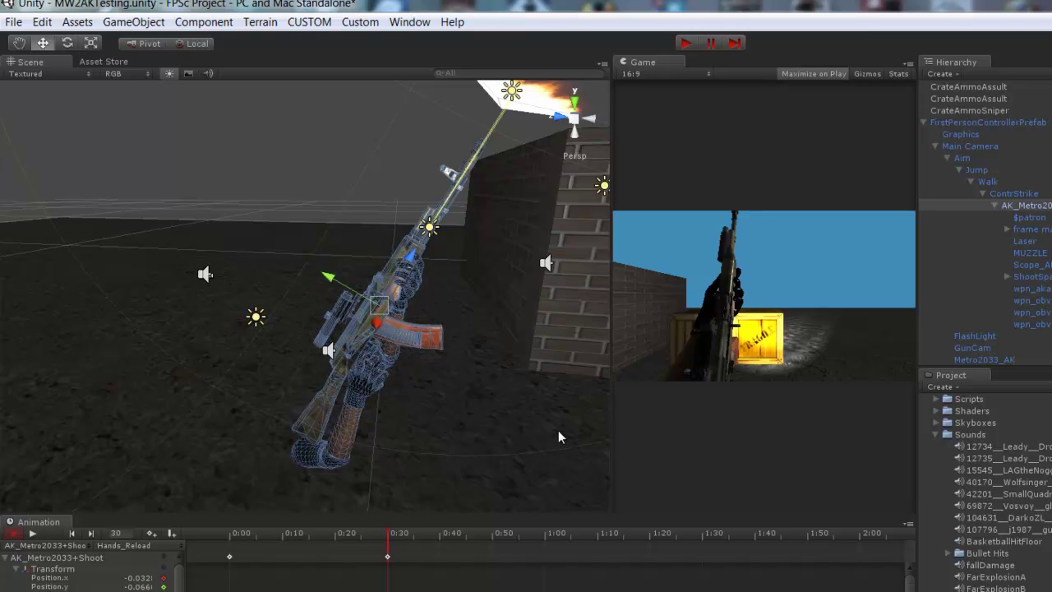
- Switch the move handles to global and reposition the rifle at 0:30 to about X -0.059, Y -0.011, Z 0.164
{"action": "left_click", "coordinate": [197, 44]}
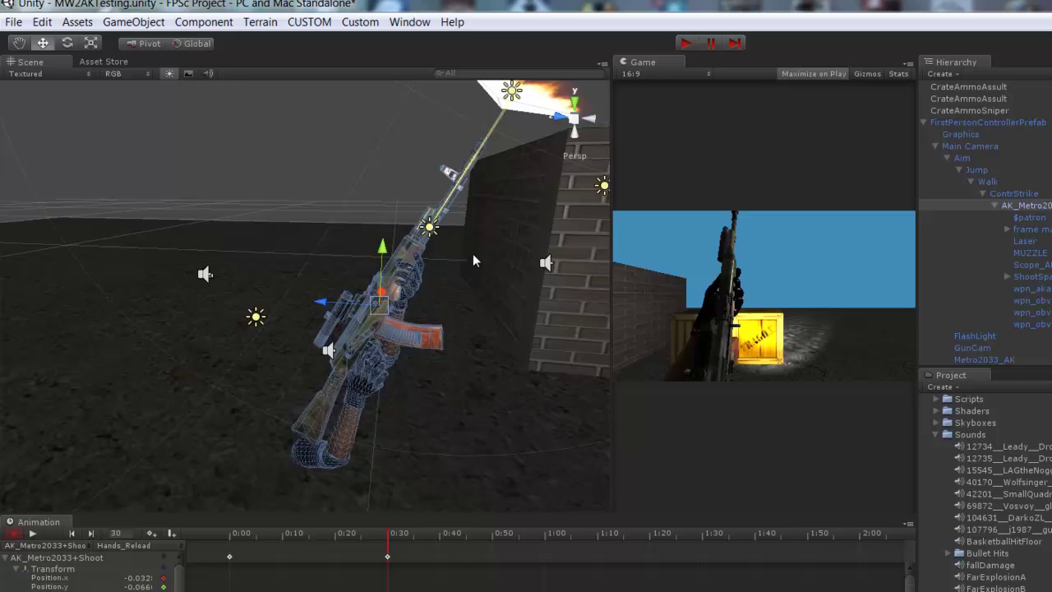
{"action": "left_click_drag", "start_coordinate": [382, 249], "coordinate": [386, 218]}
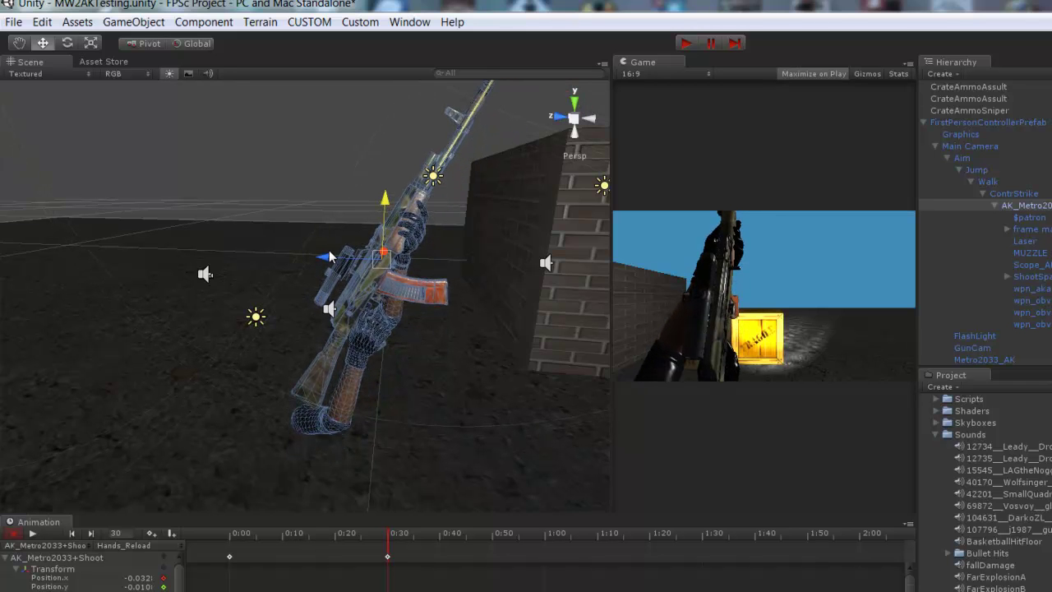
{"action": "left_click_drag", "start_coordinate": [327, 251], "coordinate": [336, 254]}
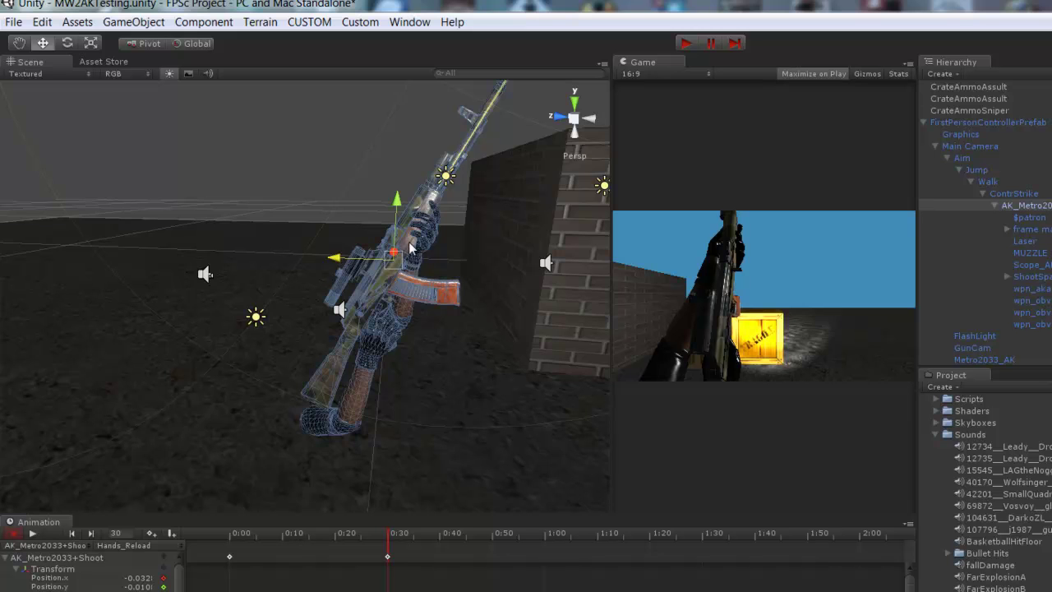
{"action": "left_click_drag", "start_coordinate": [430, 215], "coordinate": [453, 227], "text": "alt"}
{"action": "mouse_move", "coordinate": [395, 250]}
{"action": "left_mouse_down"}
{"action": "mouse_move", "coordinate": [391, 242]}
{"action": "mouse_move", "coordinate": [394, 250]}
{"action": "left_mouse_up"}
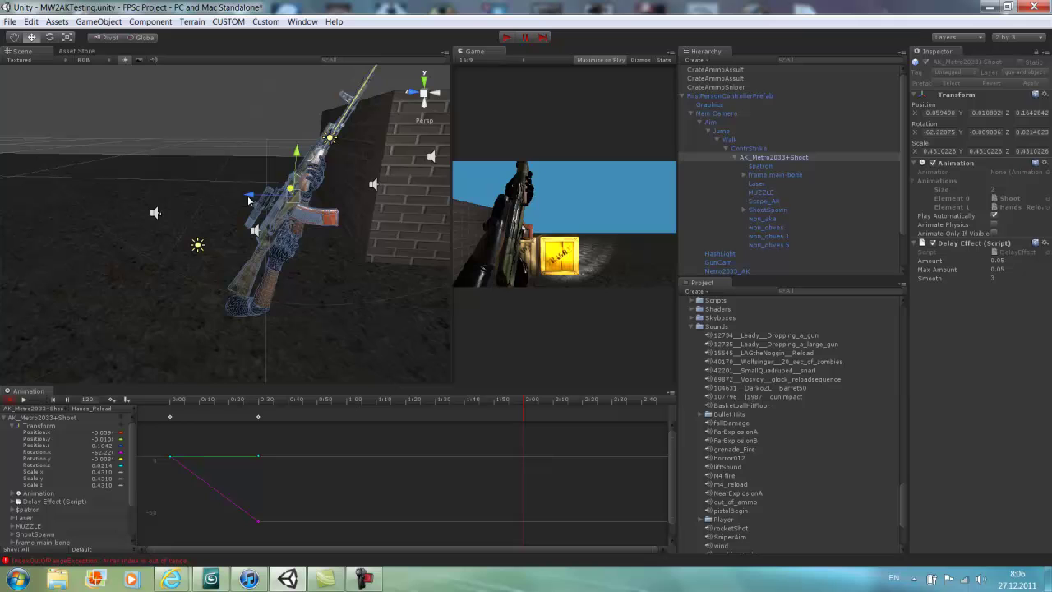
- At 2:00, nudge the rifle along Z to about 0.169 to record another keyframe
{"action": "left_click_drag", "start_coordinate": [251, 197], "coordinate": [255, 197]}
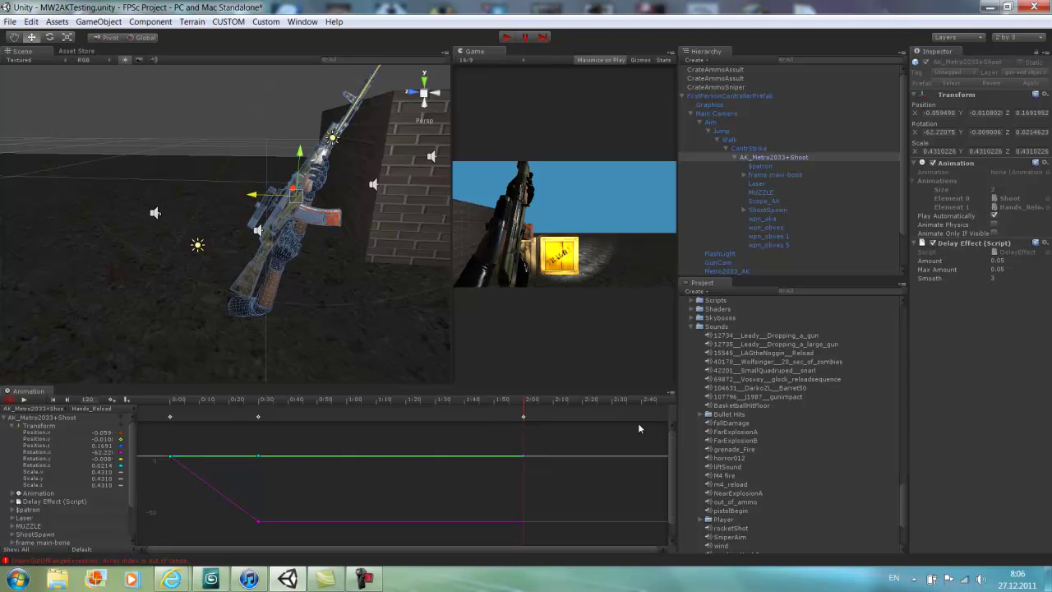
- At 2:50, rotate the rifle's muzzle back down and set its X rotation to exactly 0
{"action": "scroll", "coordinate": [624, 450], "scroll_direction": "down", "scroll_amount": 1}
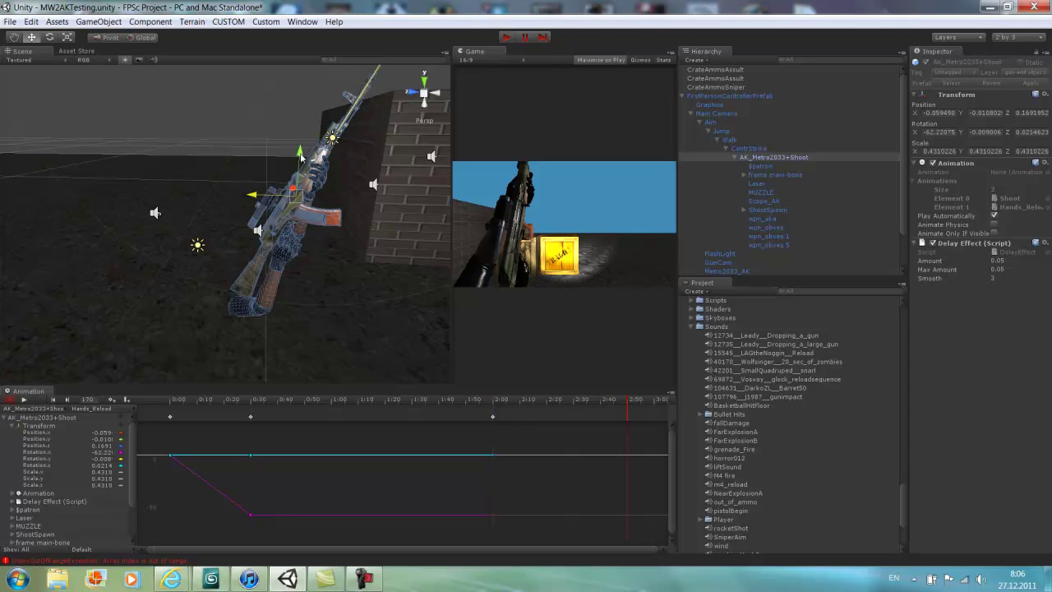
{"action": "left_click", "coordinate": [49, 37]}
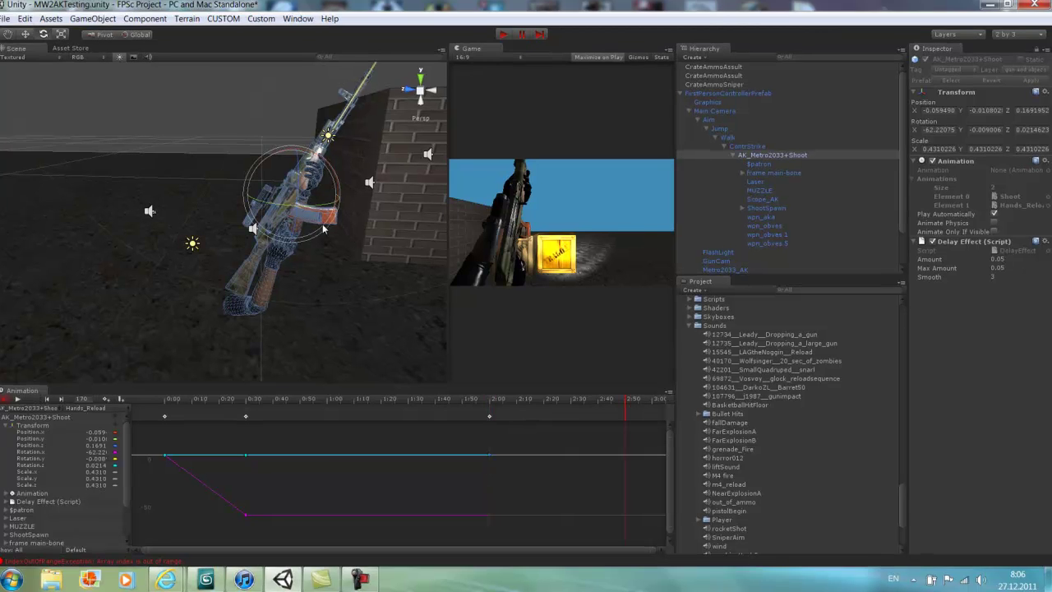
{"action": "left_click_drag", "start_coordinate": [150, 93], "coordinate": [218, 89]}
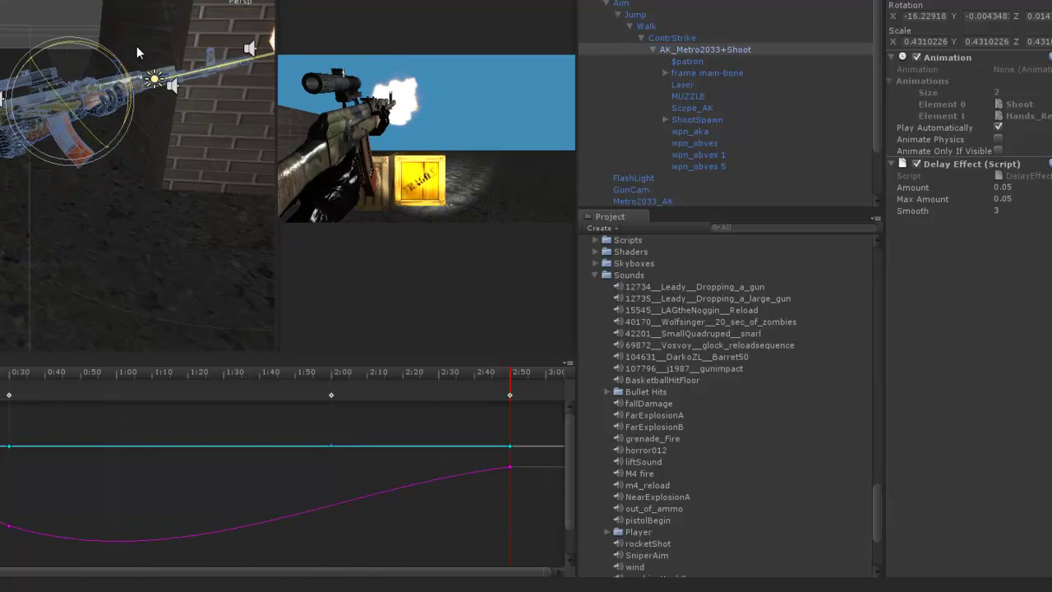
{"action": "left_click_drag", "start_coordinate": [142, 50], "coordinate": [156, 47]}
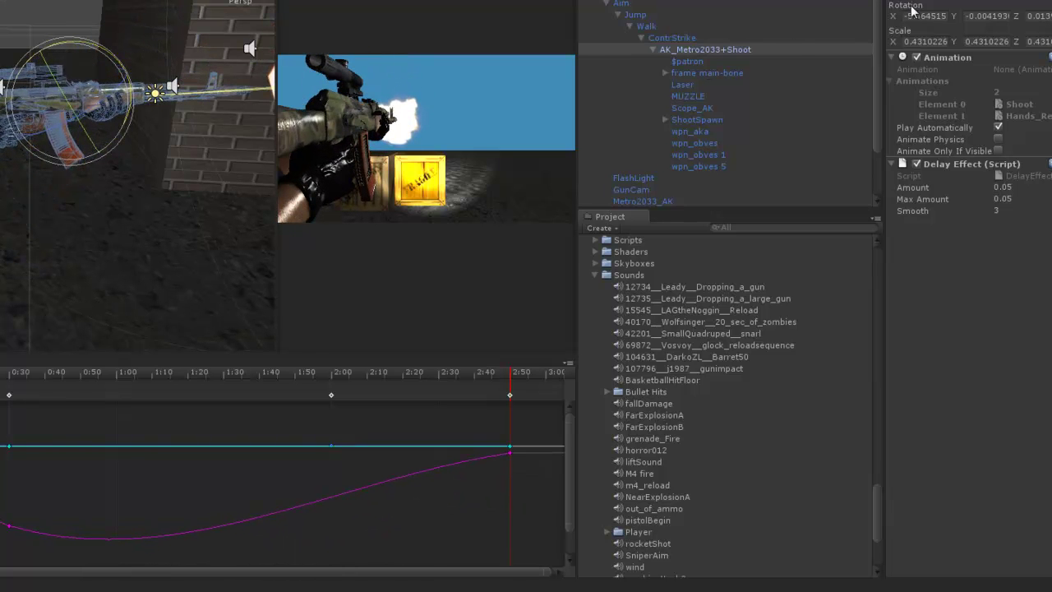
{"action": "left_click", "coordinate": [937, 16]}
{"action": "type", "text": "0"}
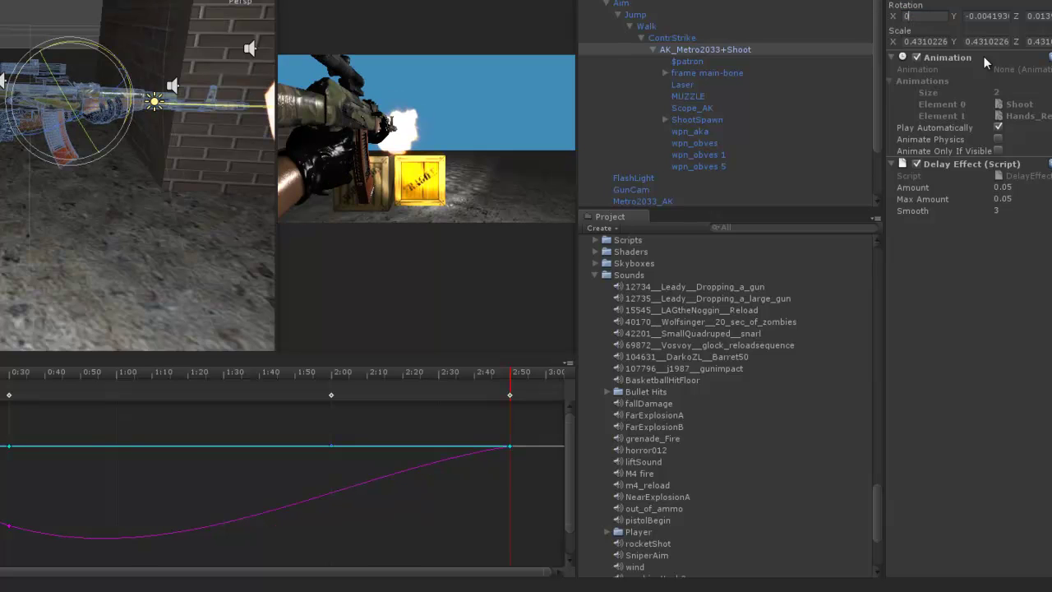
- At 2:50, zero the rifle's Y and Z rotation and, with global handles, move it to about X 0.063, Y -0.073, Z 0.145
{"action": "left_click", "coordinate": [1009, 18]}
{"action": "type", "text": "0"}
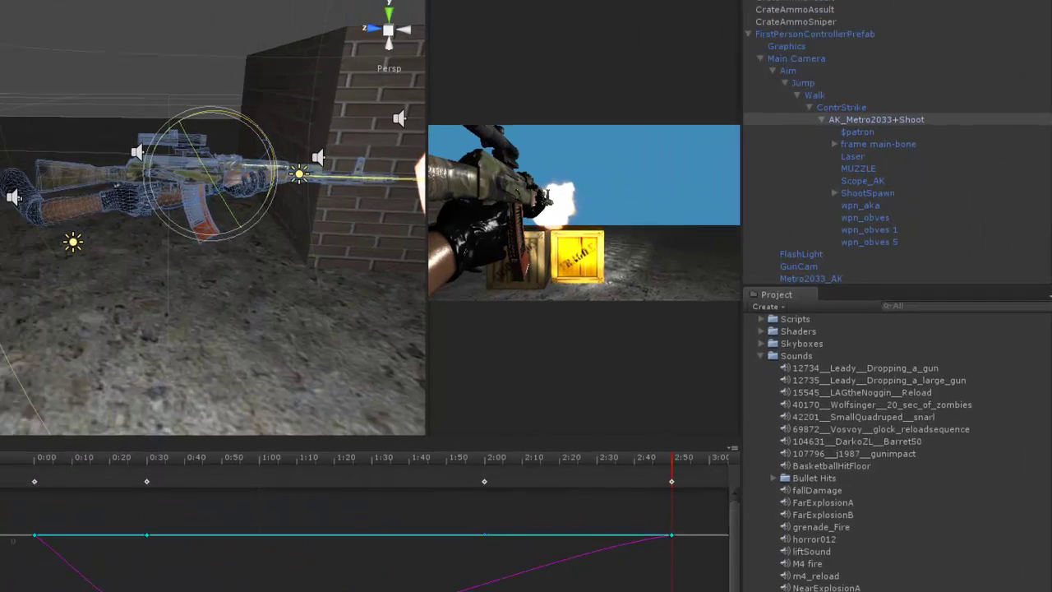
{"action": "left_click", "coordinate": [49, 56]}
{"action": "left_click", "coordinate": [202, 58]}
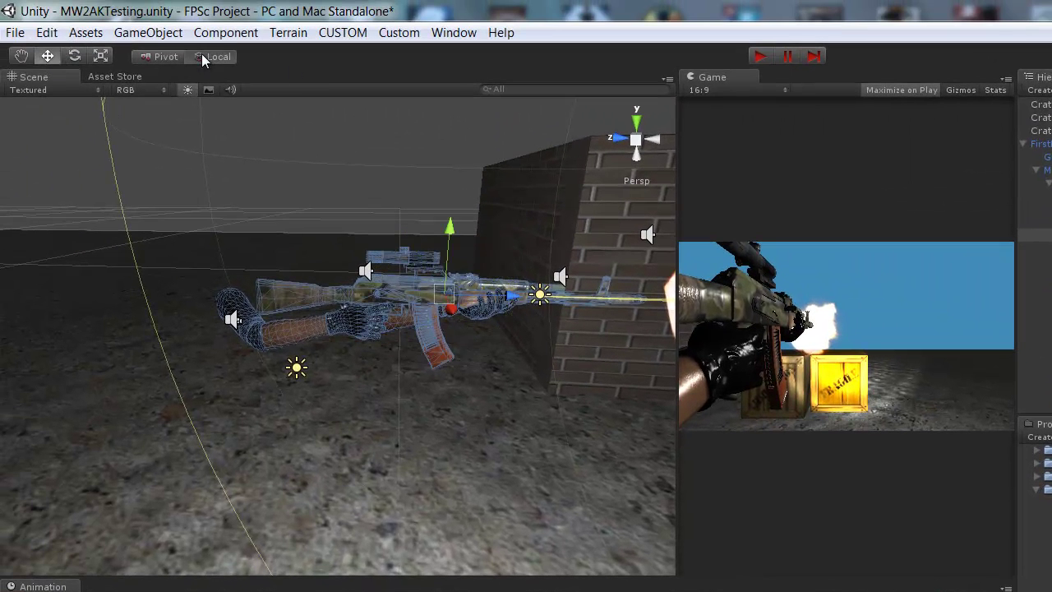
{"action": "left_click", "coordinate": [204, 58]}
{"action": "left_click_drag", "start_coordinate": [465, 198], "coordinate": [583, 266], "text": "alt"}
{"action": "left_click_drag", "start_coordinate": [418, 260], "coordinate": [457, 286]}
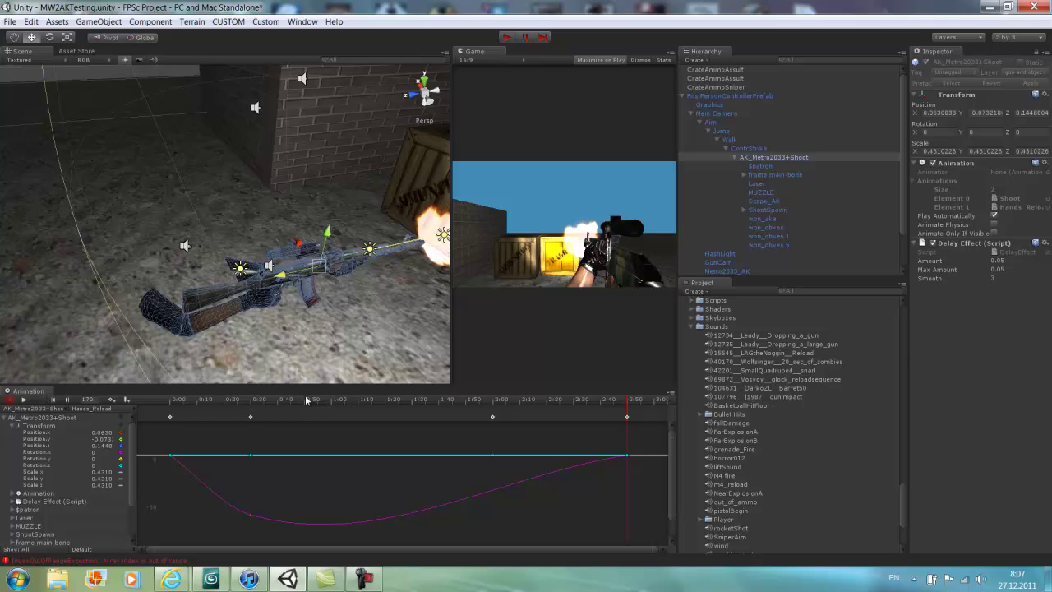
- Play back the Hands_Reload clip, stop it, and inspect the X rotation key at 0:30
{"action": "left_click", "coordinate": [25, 400]}
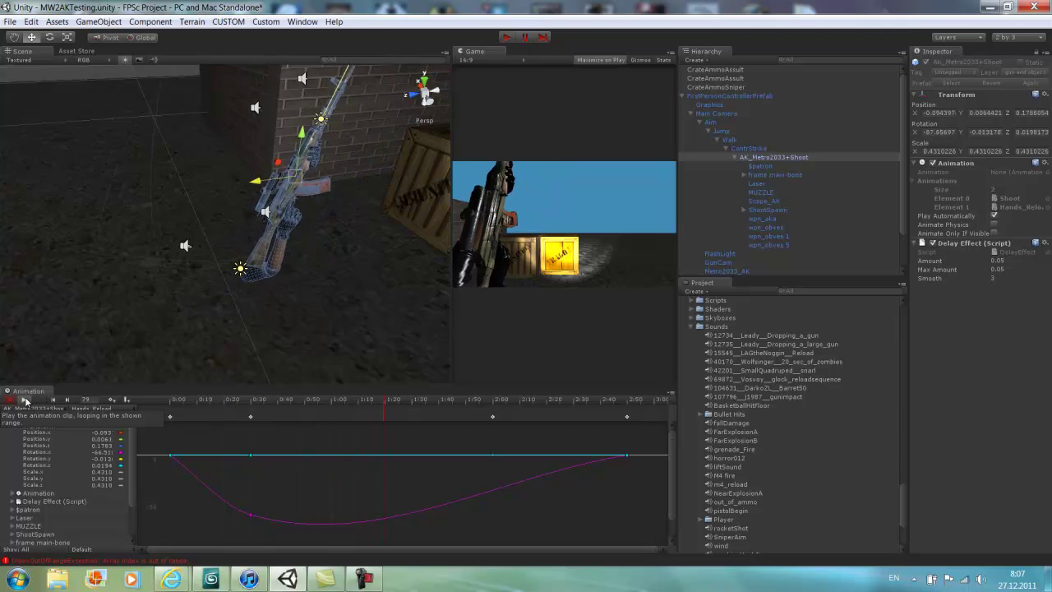
{"action": "left_click", "coordinate": [25, 400]}
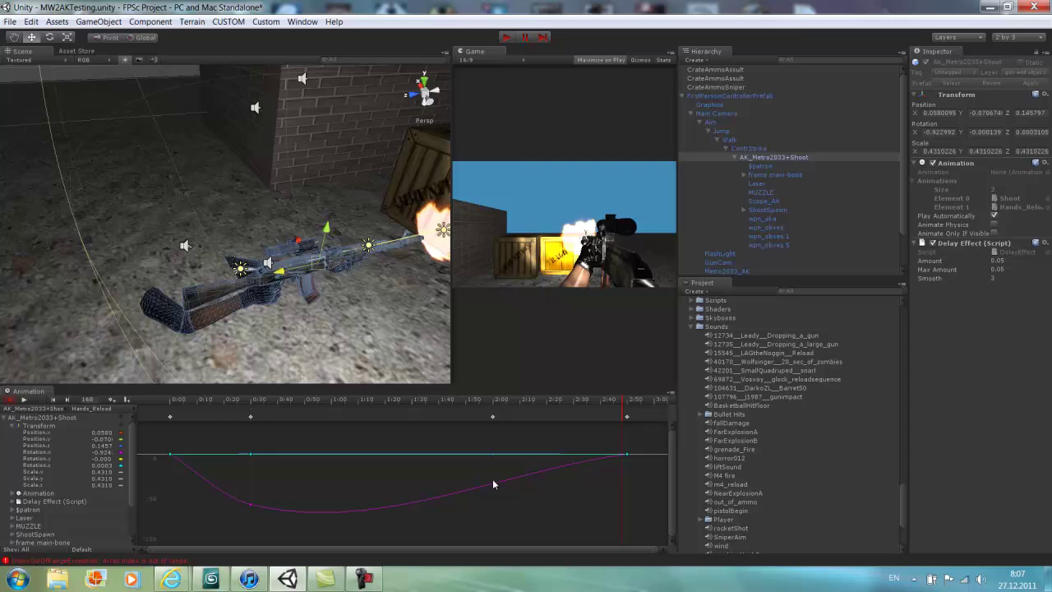
{"action": "left_click", "coordinate": [251, 504]}
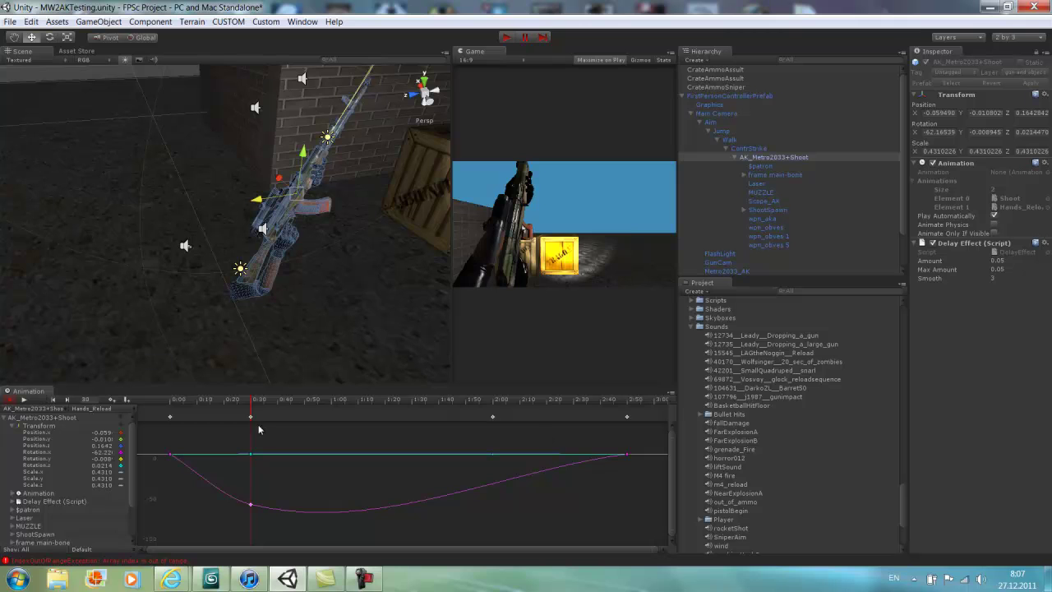
- Add a keyframe at 2:00 and lower its X rotation on the curve to about -63.8
{"action": "left_click", "coordinate": [493, 419]}
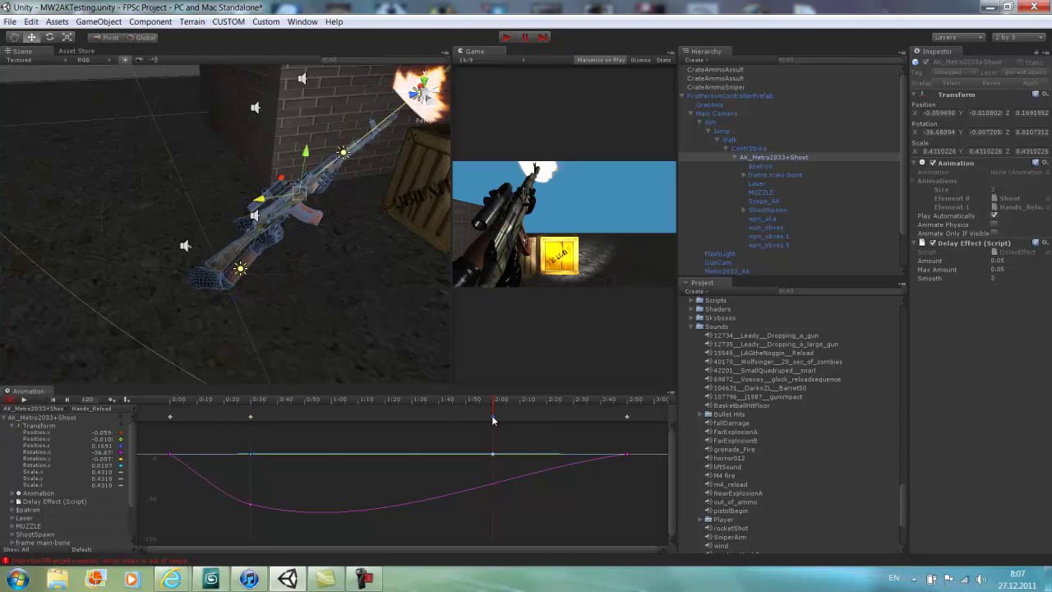
{"action": "left_click", "coordinate": [113, 401]}
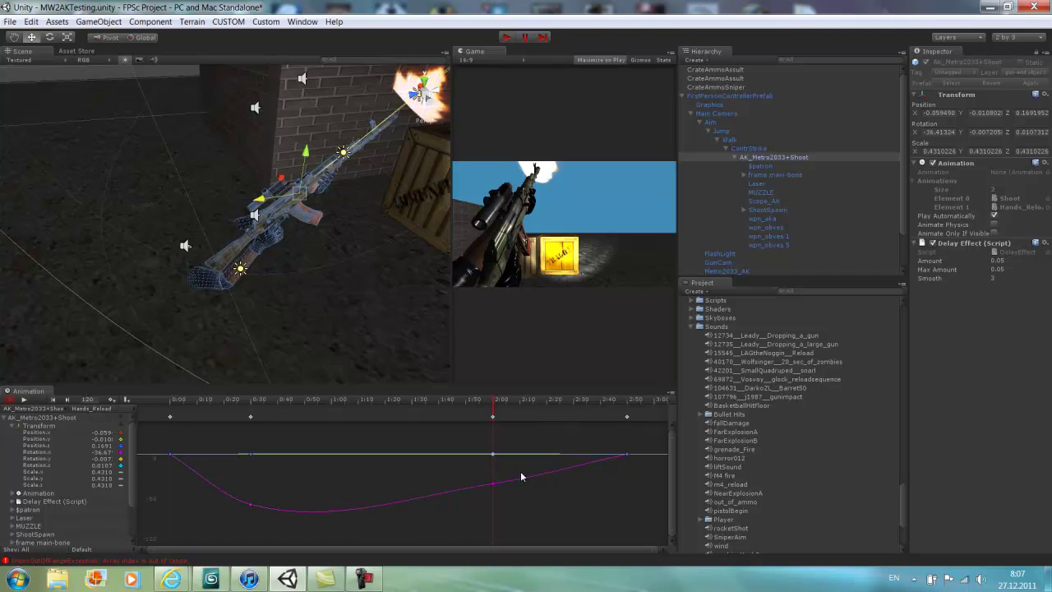
{"action": "left_click_drag", "start_coordinate": [492, 486], "coordinate": [493, 510]}
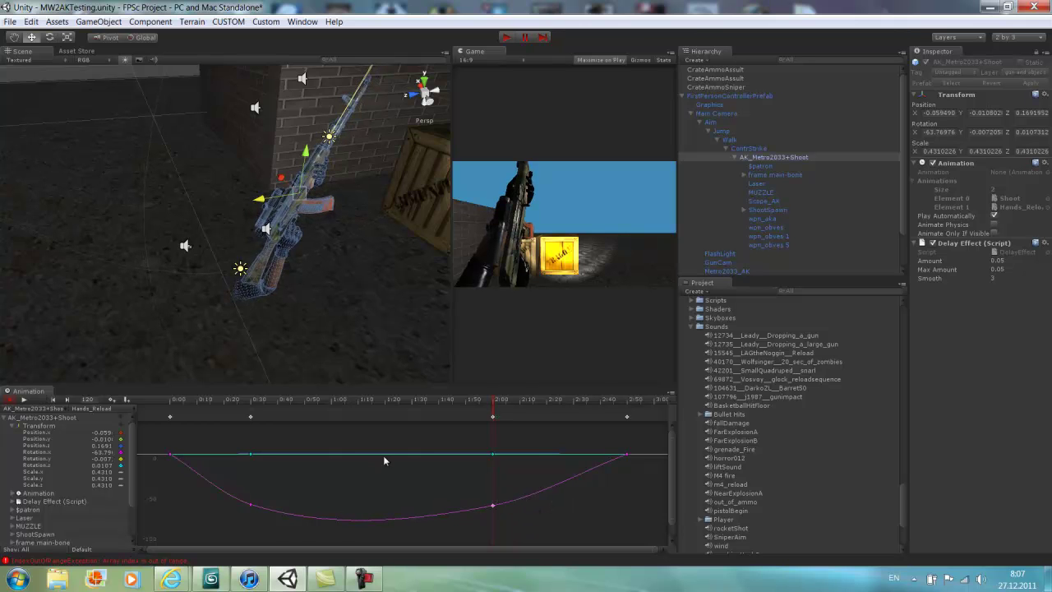
- Add a keyframe around 1:15 and raise its X rotation on the curve to about -62.9 to flatten the dip
{"action": "left_click", "coordinate": [377, 401]}
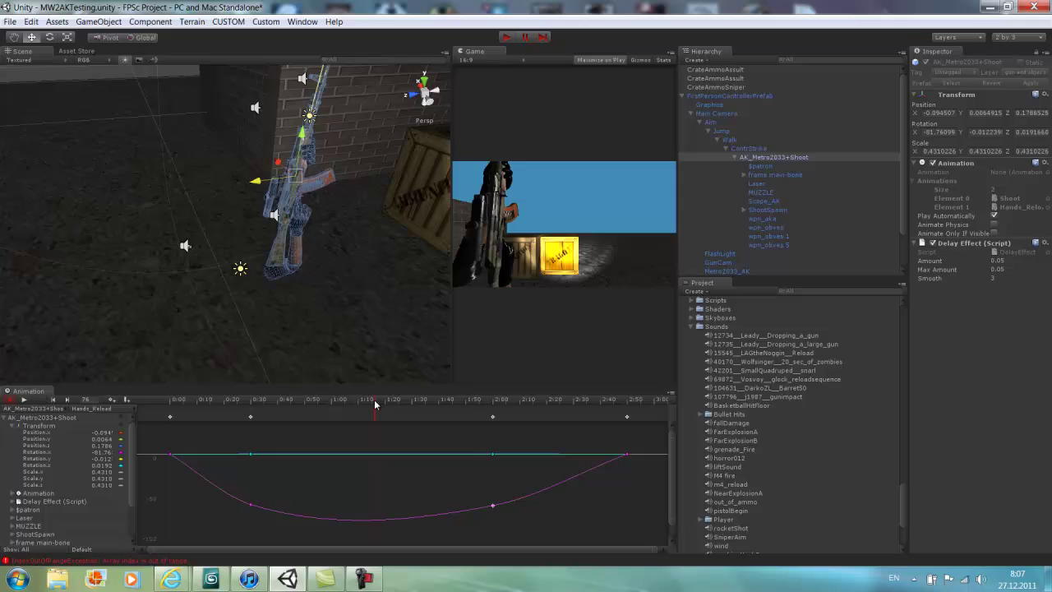
{"action": "left_click", "coordinate": [109, 400]}
{"action": "left_click_drag", "start_coordinate": [373, 518], "coordinate": [373, 503]}
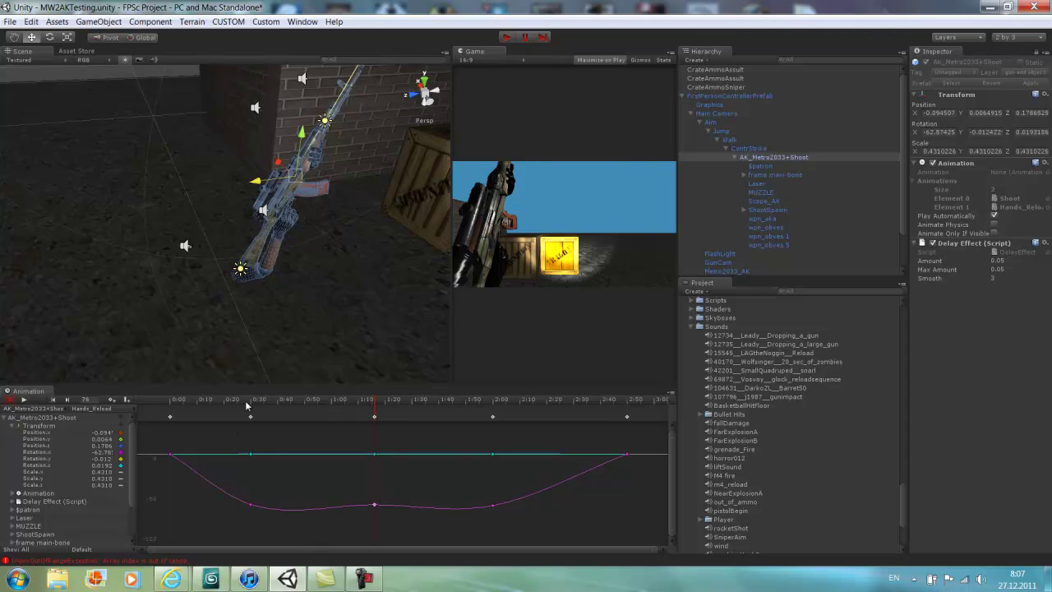
- Scrub through the clip to 2:50 and compare the rifle's poses at the 0:00 and 2:50 keyframes
{"action": "left_click_drag", "start_coordinate": [247, 405], "coordinate": [628, 446]}
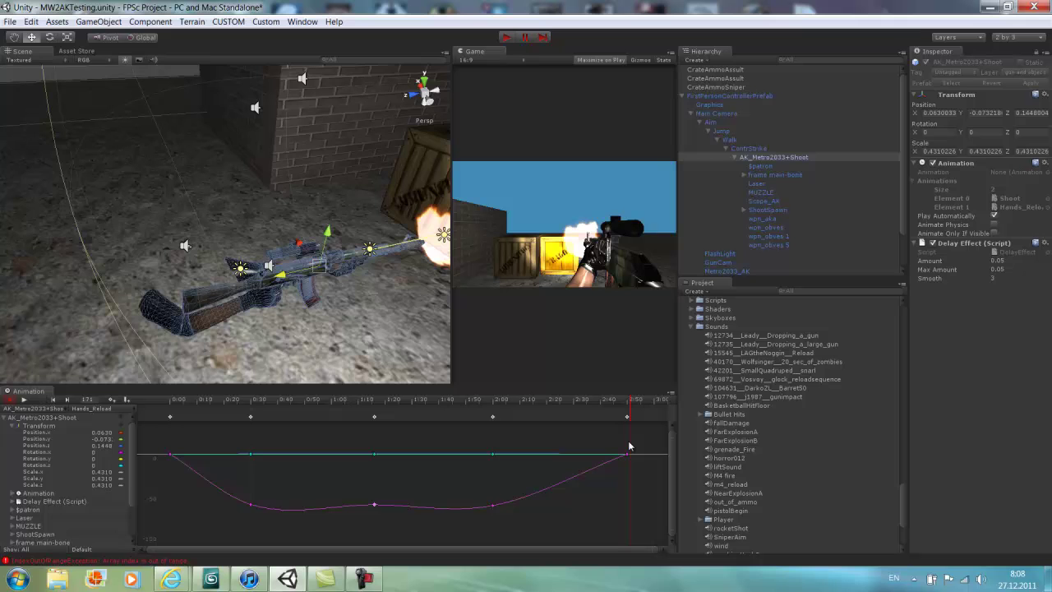
{"action": "left_click_drag", "start_coordinate": [629, 446], "coordinate": [628, 448]}
{"action": "left_click", "coordinate": [171, 454]}
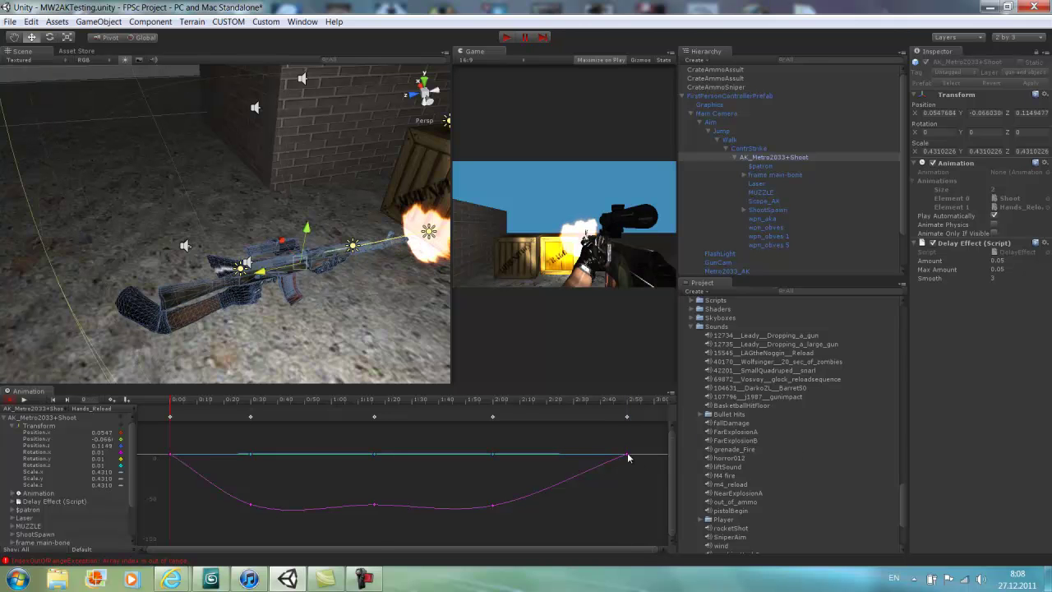
{"action": "left_click", "coordinate": [628, 455]}
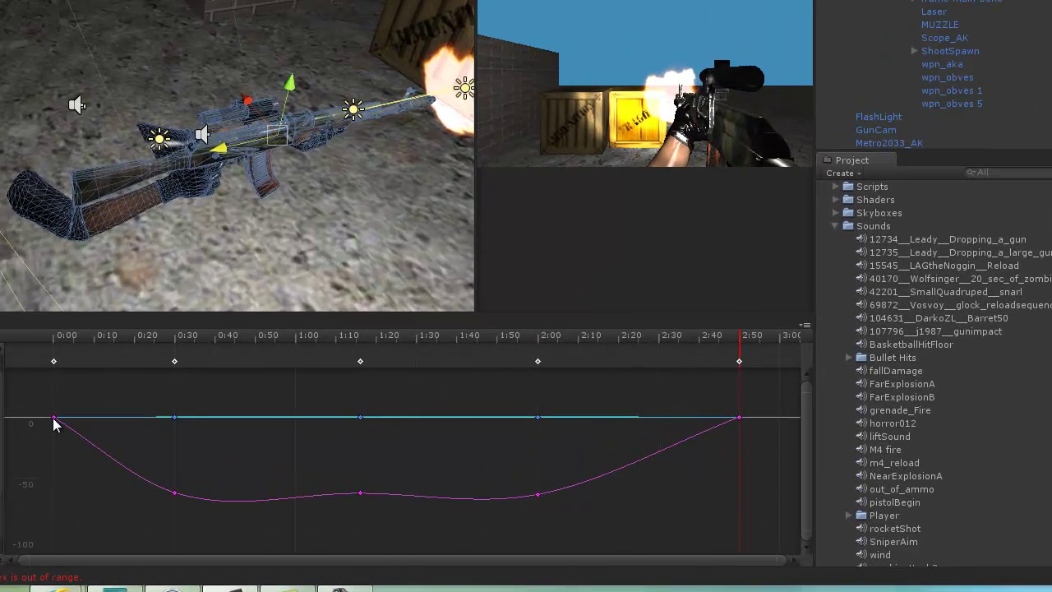
{"action": "left_click", "coordinate": [55, 422]}
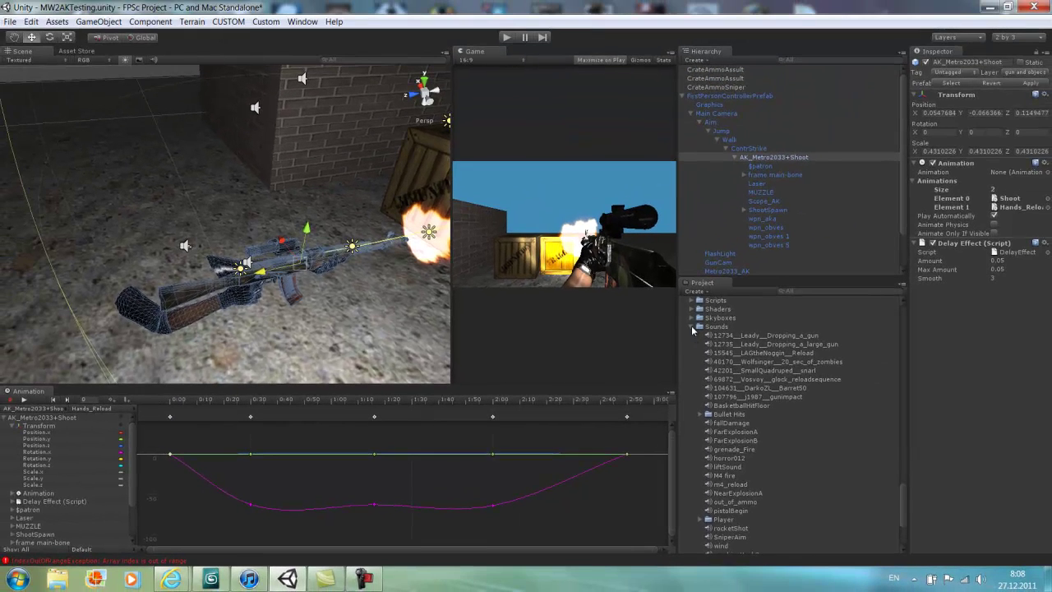
- Collapse the Sounds, PixelArts, Meshes and Outside Assets folders in the project's assets
{"action": "left_click", "coordinate": [835, 226]}
{"action": "scroll", "coordinate": [730, 387], "scroll_direction": "up", "scroll_amount": 15}
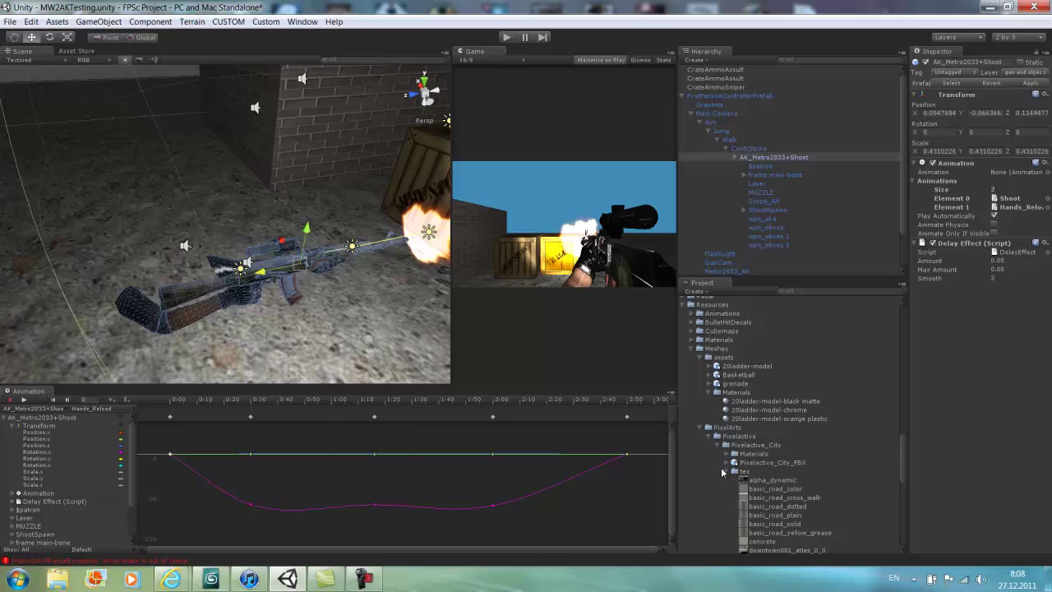
{"action": "left_click", "coordinate": [731, 472]}
{"action": "left_click", "coordinate": [701, 427]}
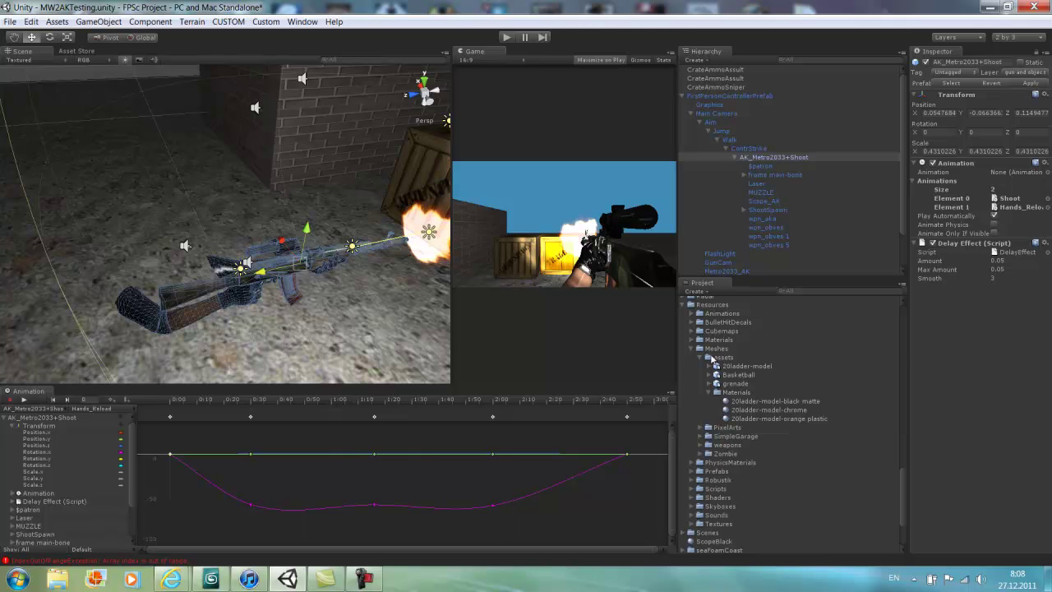
{"action": "left_click", "coordinate": [698, 348]}
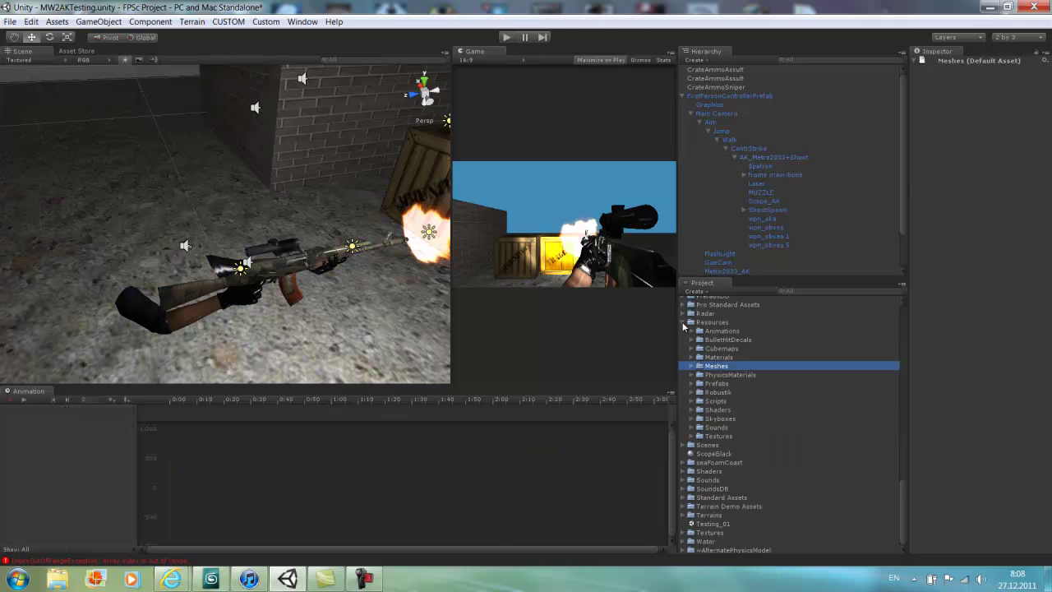
{"action": "scroll", "coordinate": [692, 335], "scroll_direction": "up", "scroll_amount": 10}
{"action": "scroll", "coordinate": [691, 336], "scroll_direction": "up", "scroll_amount": 13}
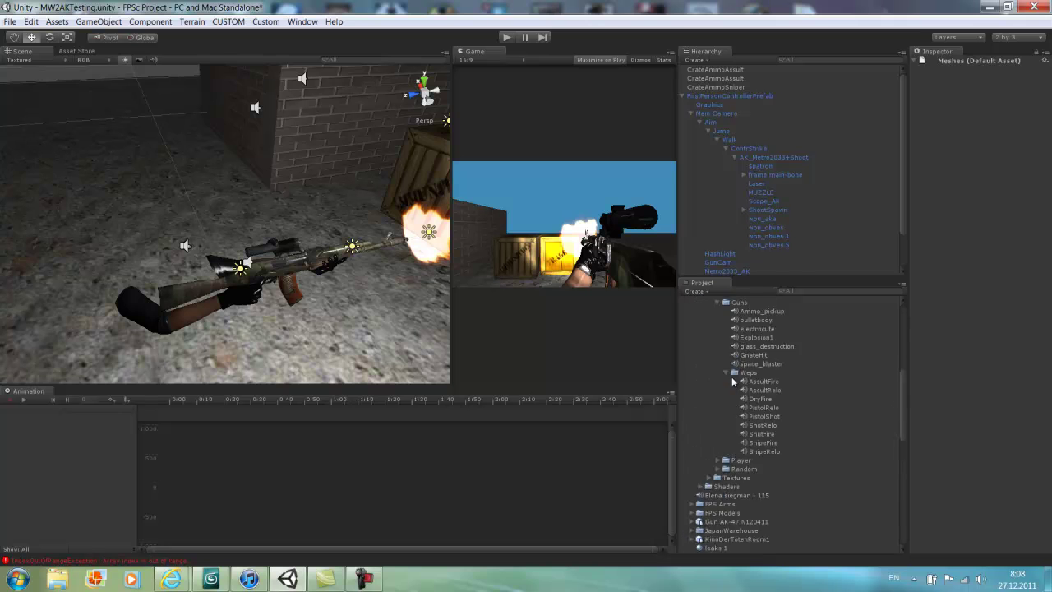
{"action": "left_click", "coordinate": [707, 416]}
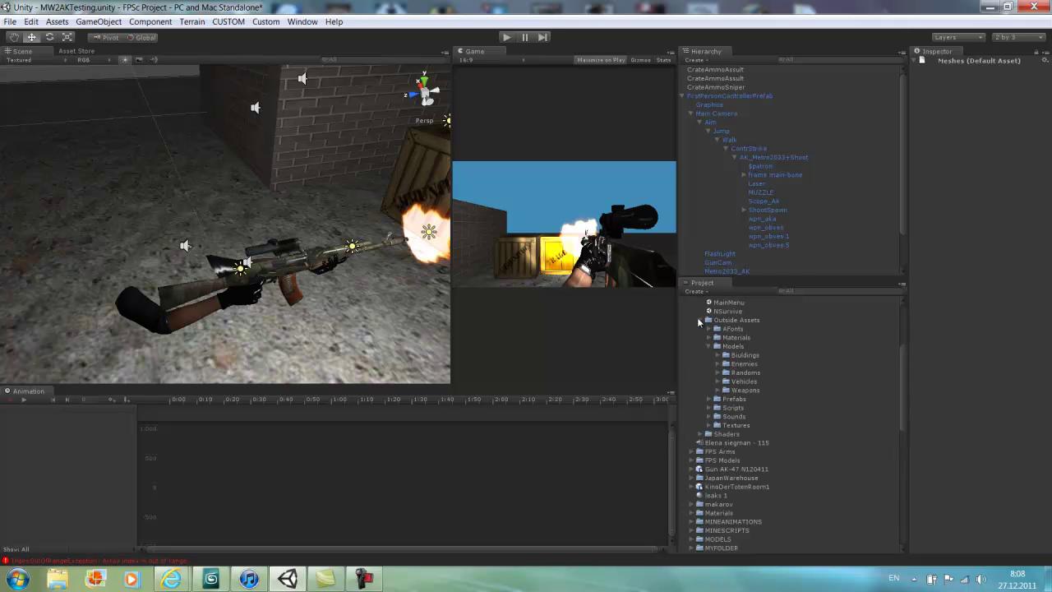
{"action": "left_click", "coordinate": [699, 320]}
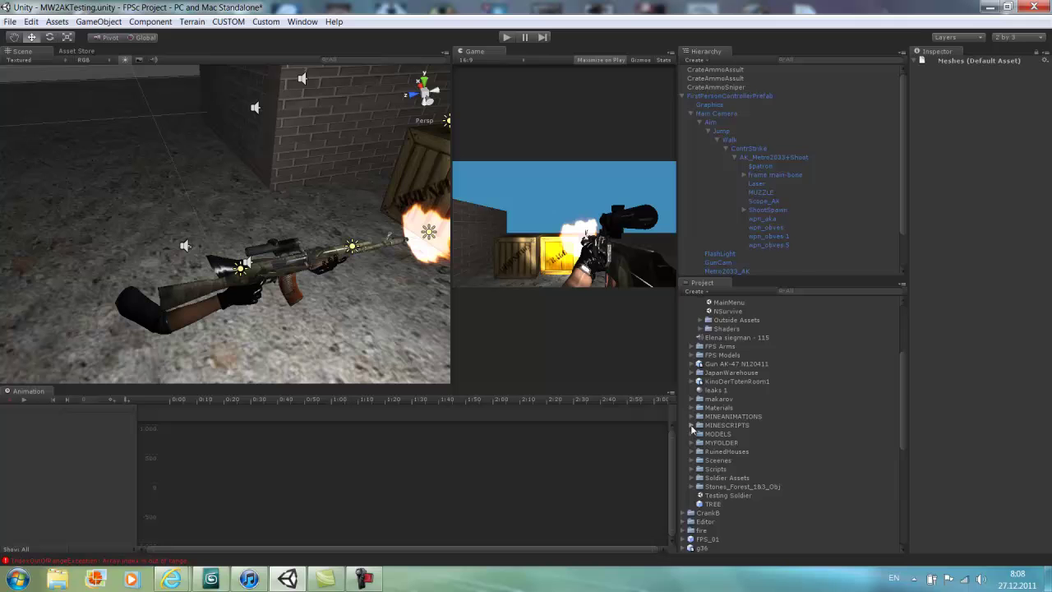
- Expand the MINESCRIPTS and Metro2033AK folders and select the Hands_Reload clip to view its properties
{"action": "left_click", "coordinate": [692, 425]}
{"action": "scroll", "coordinate": [709, 448], "scroll_direction": "down", "scroll_amount": 10}
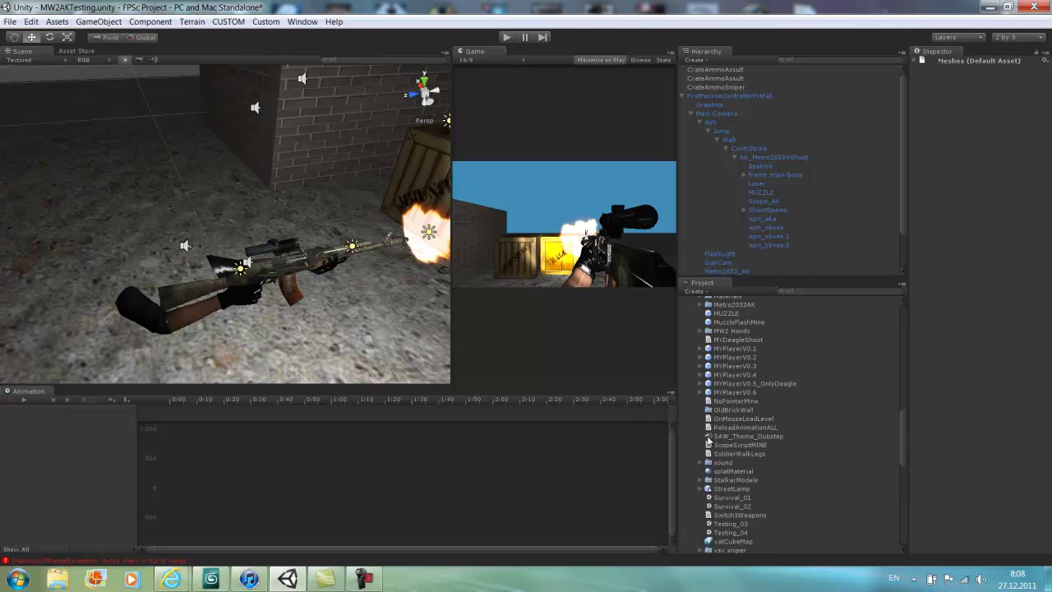
{"action": "scroll", "coordinate": [712, 443], "scroll_direction": "up", "scroll_amount": 3}
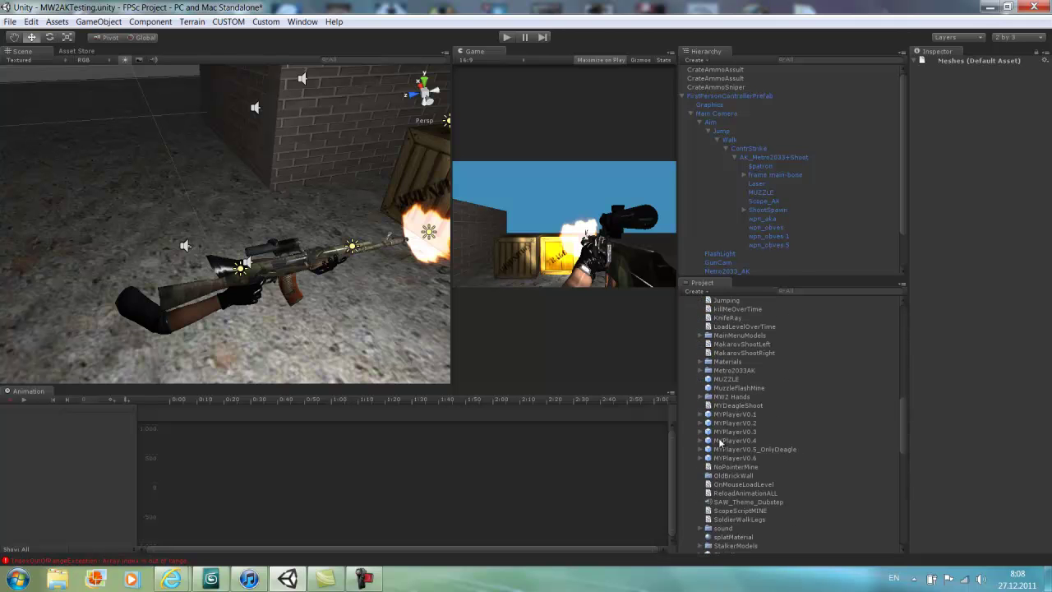
{"action": "left_click", "coordinate": [699, 370]}
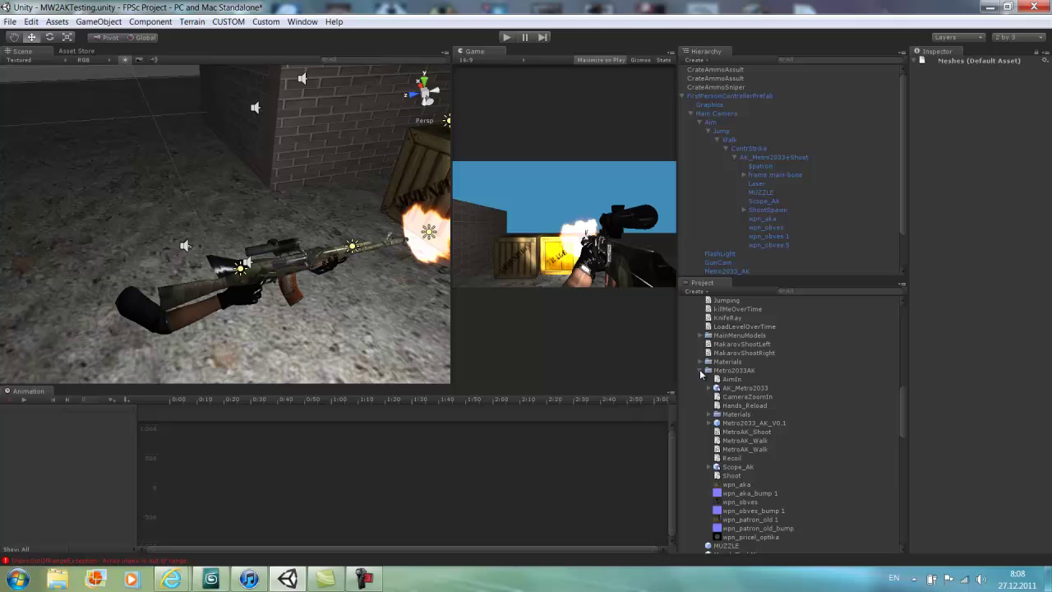
{"action": "left_click", "coordinate": [749, 406]}
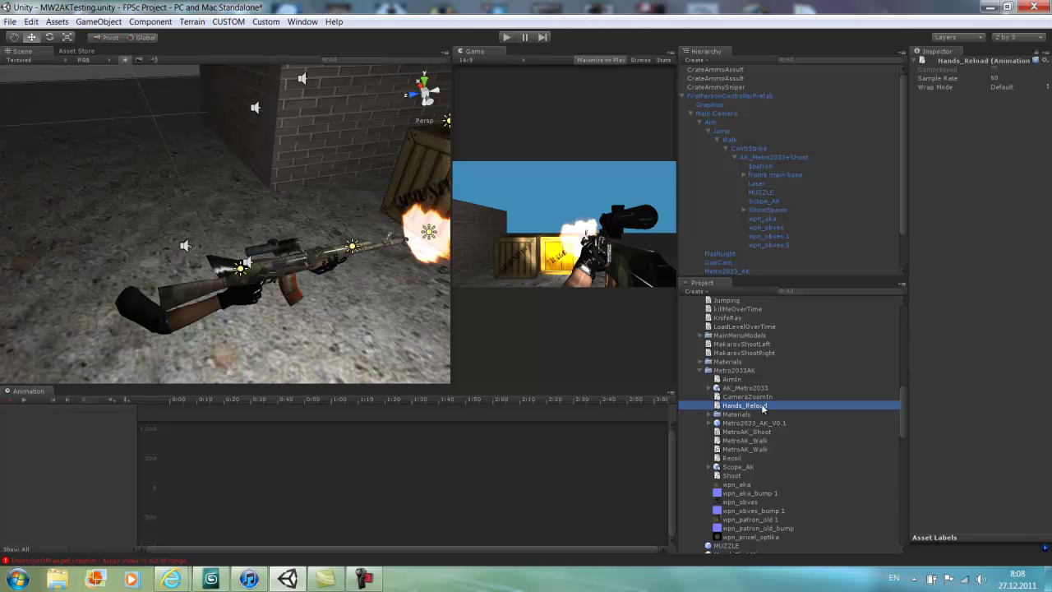
- Select frame r upperarm under the rifle's frame main-bone and add an Animation component, accepting the loss of the prefab parent
{"action": "left_click", "coordinate": [788, 156]}
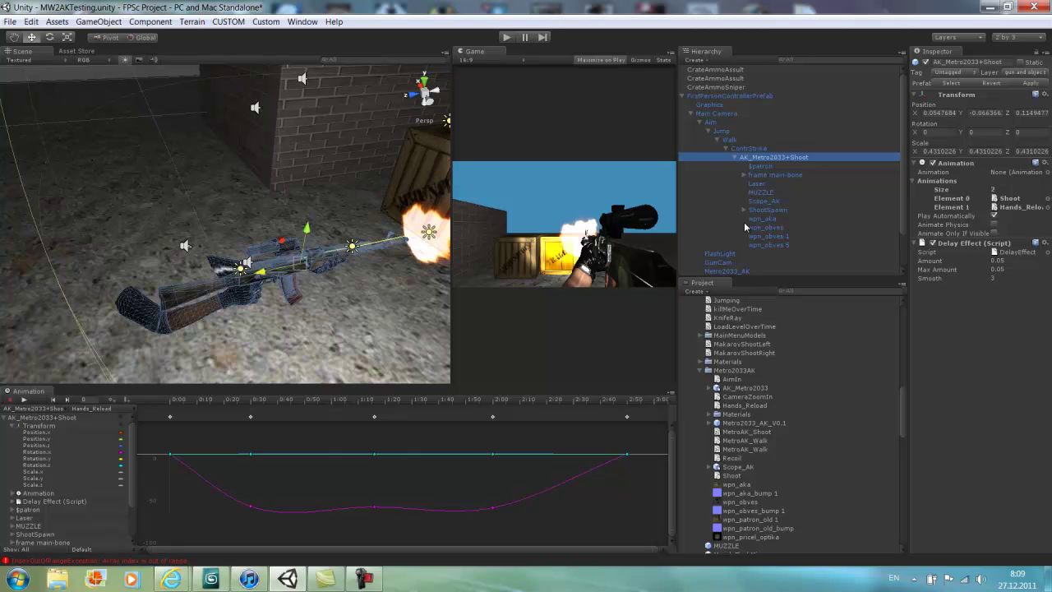
{"action": "left_click", "coordinate": [744, 176]}
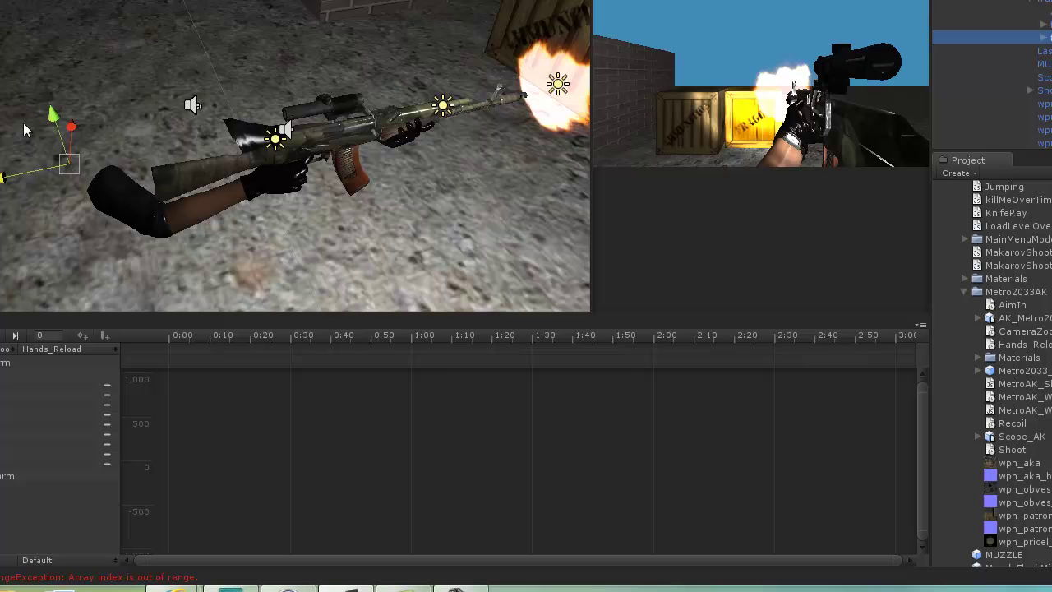
{"action": "mouse_move", "coordinate": [57, 114]}
{"action": "left_mouse_down"}
{"action": "mouse_move", "coordinate": [56, 123]}
{"action": "mouse_move", "coordinate": [67, 108]}
{"action": "left_mouse_up"}
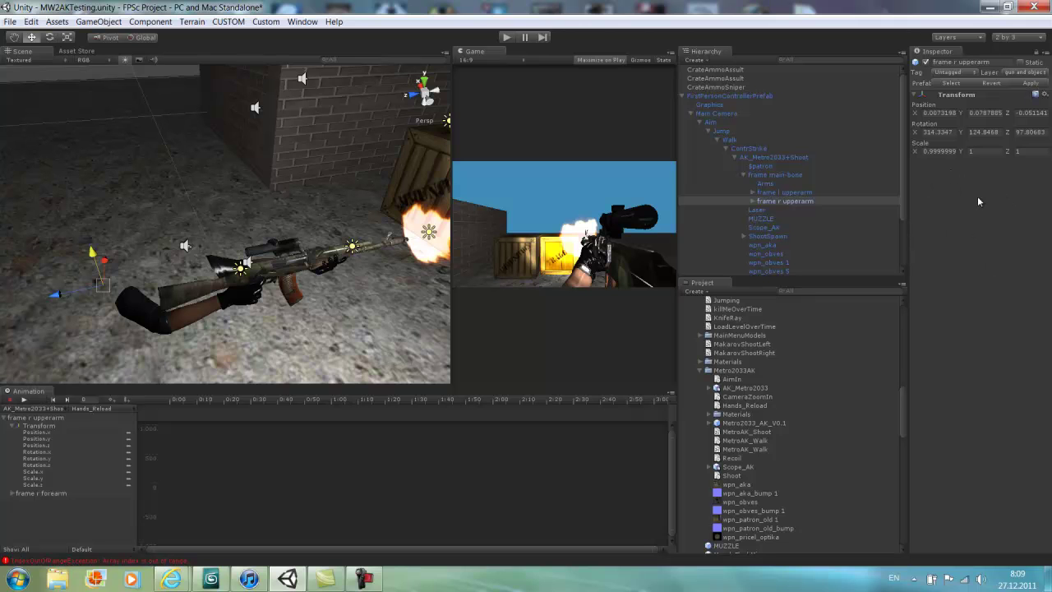
{"action": "left_click", "coordinate": [153, 22]}
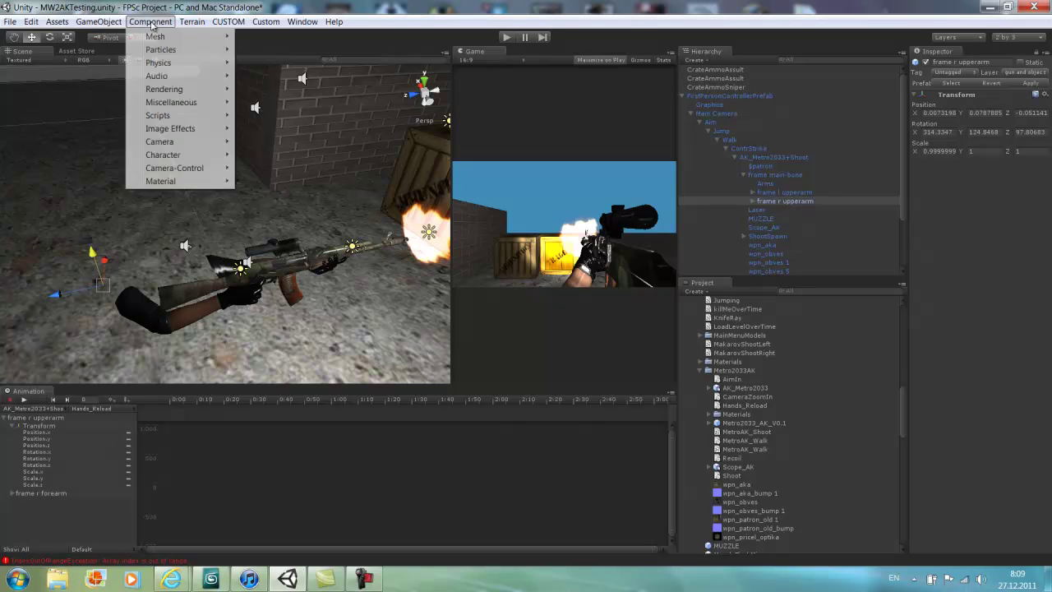
{"action": "mouse_move", "coordinate": [187, 111]}
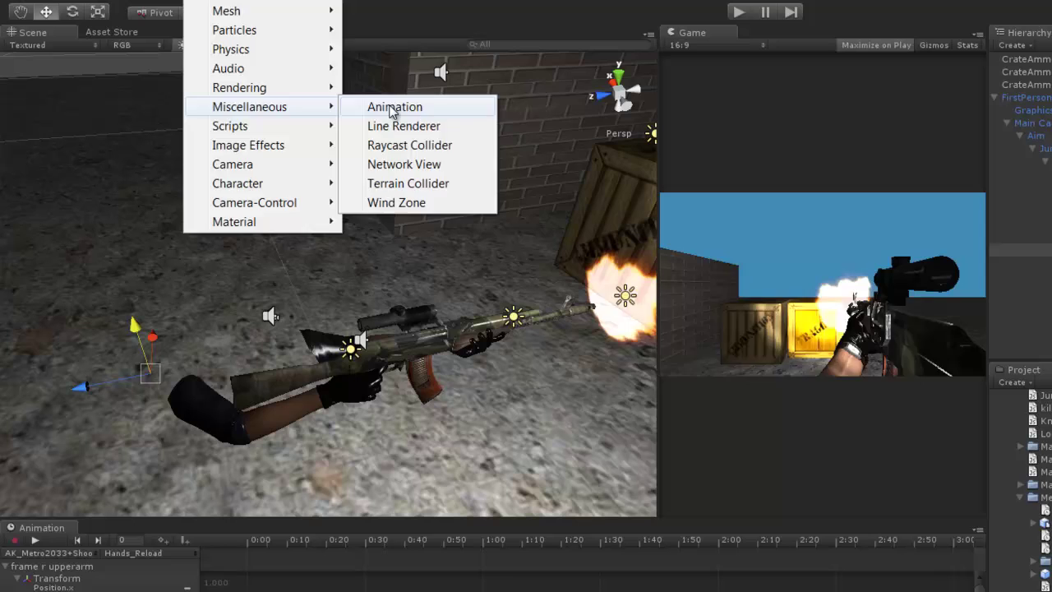
{"action": "left_click", "coordinate": [366, 106]}
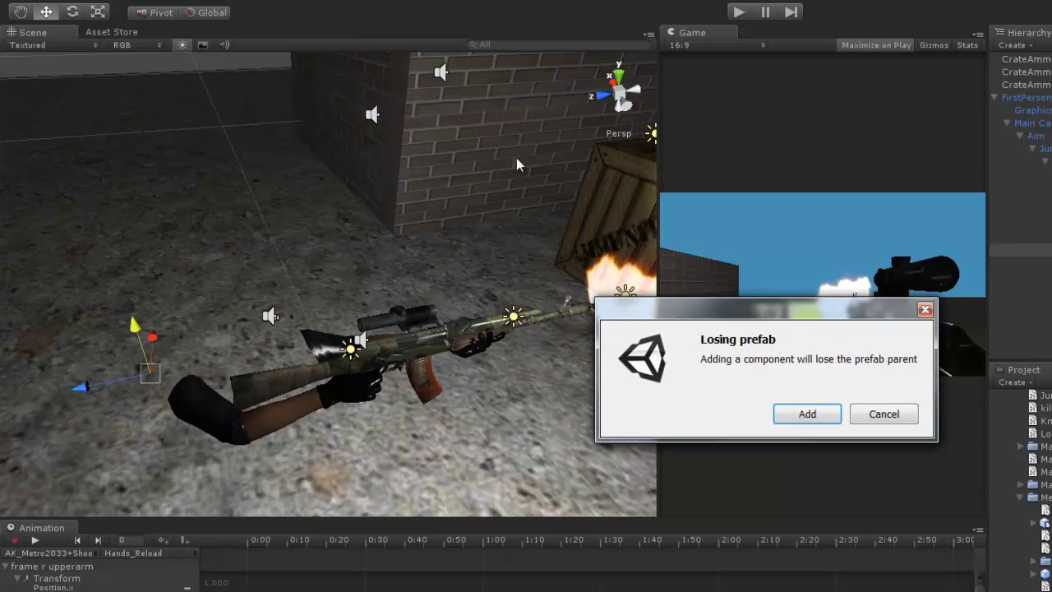
{"action": "left_click", "coordinate": [808, 414]}
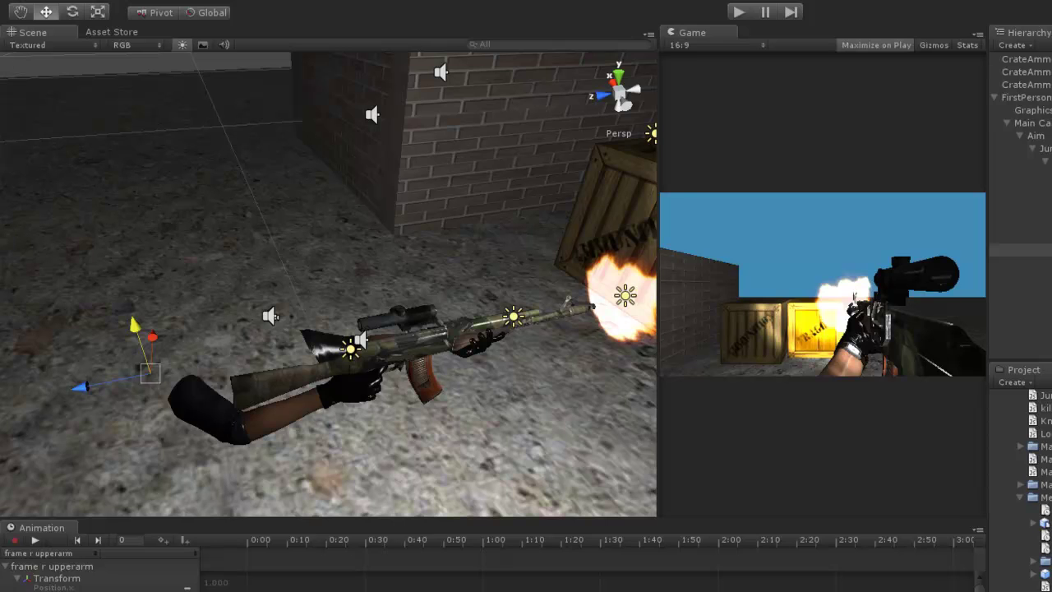
- Create a new animation clip named R_Hand_Reload in the CallOfDuty/MINESCRIPTS/Metro2033AK folder for the right upper arm
{"action": "left_click", "coordinate": [12, 541]}
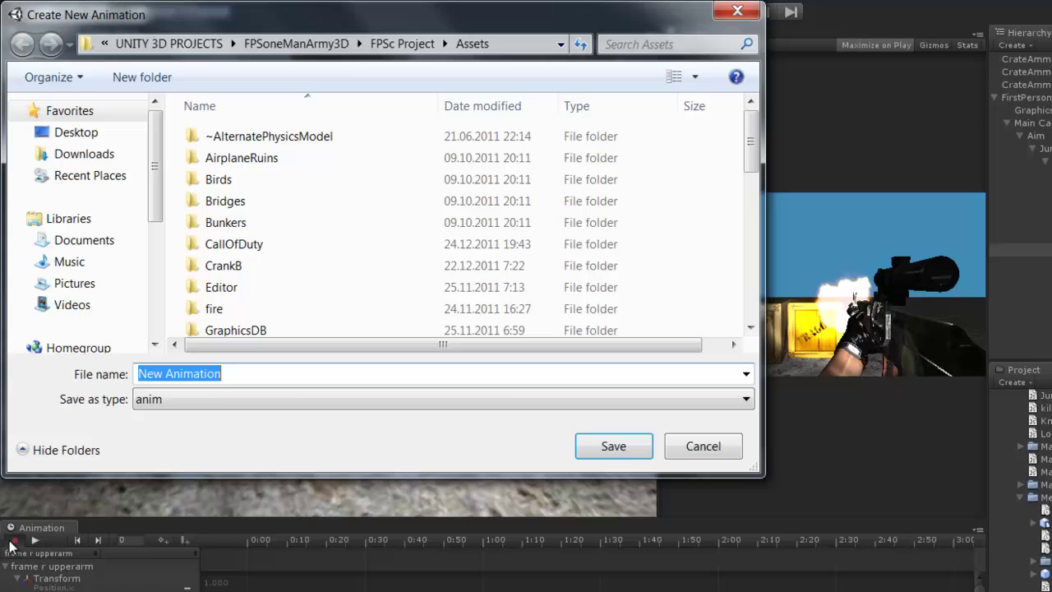
{"action": "double_click", "coordinate": [258, 244]}
{"action": "scroll", "coordinate": [286, 258], "scroll_direction": "down", "scroll_amount": 2}
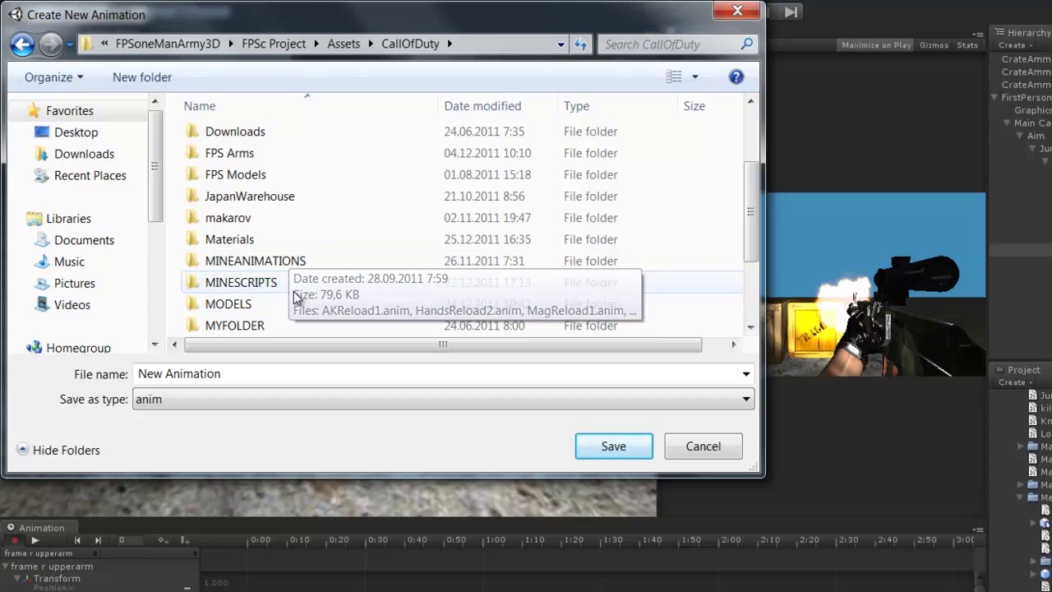
{"action": "scroll", "coordinate": [288, 292], "scroll_direction": "down", "scroll_amount": 2}
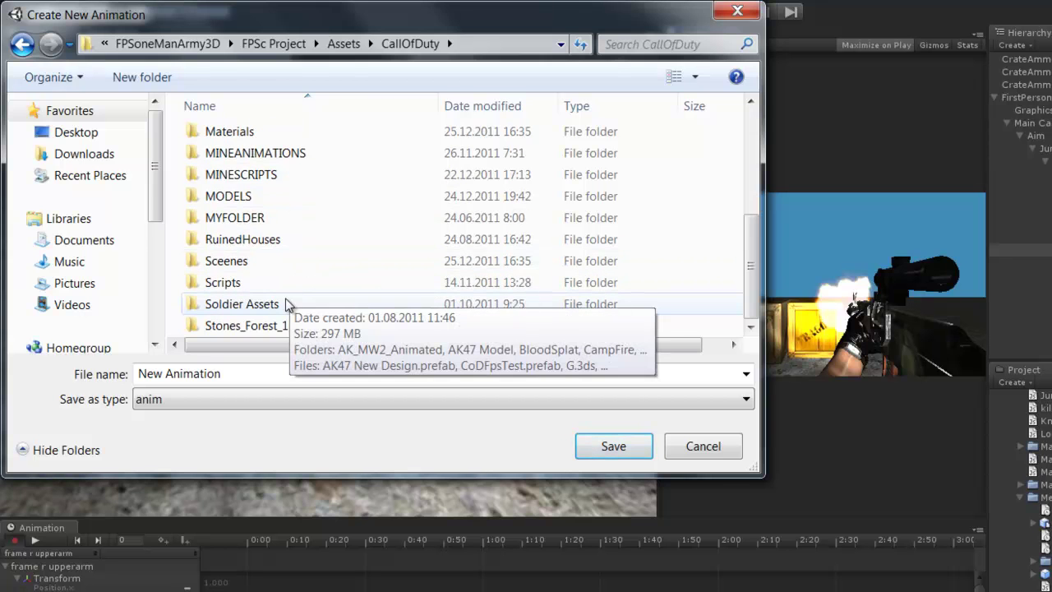
{"action": "double_click", "coordinate": [270, 175]}
{"action": "double_click", "coordinate": [270, 182]}
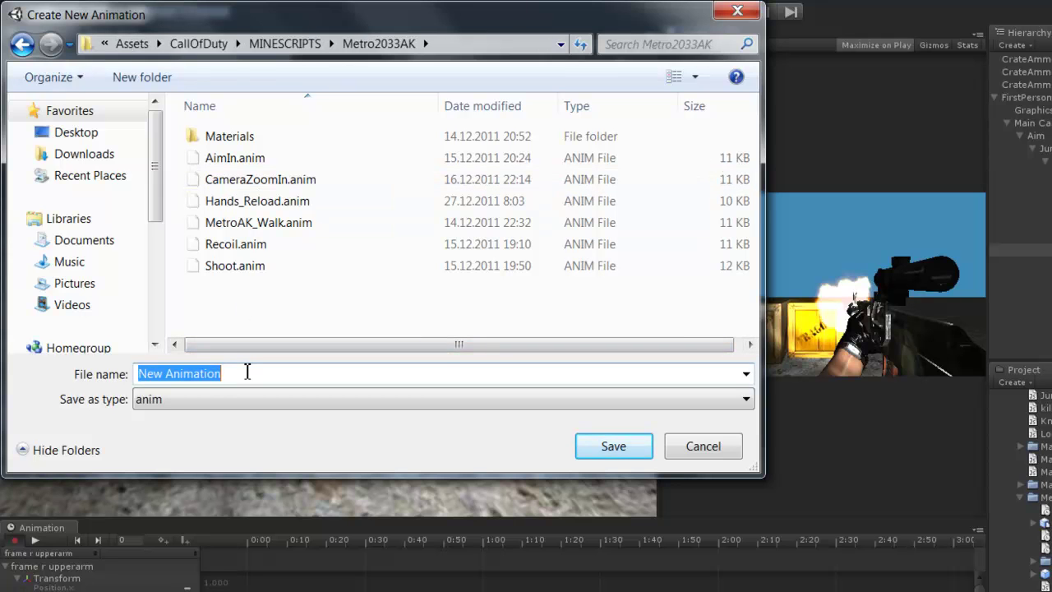
{"action": "type", "text": "R"}
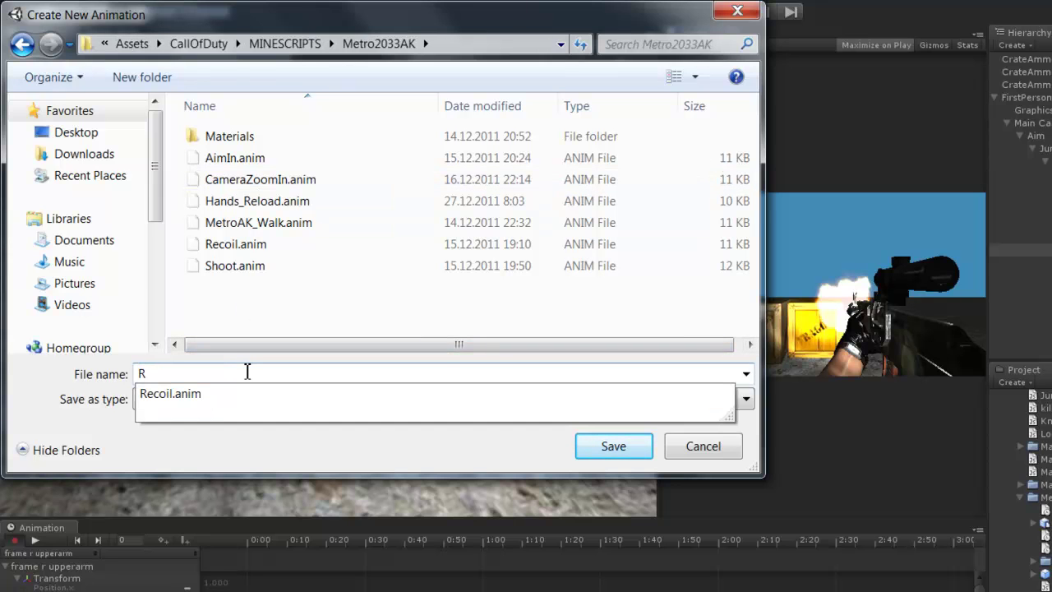
{"action": "type", "text": "_Hand"}
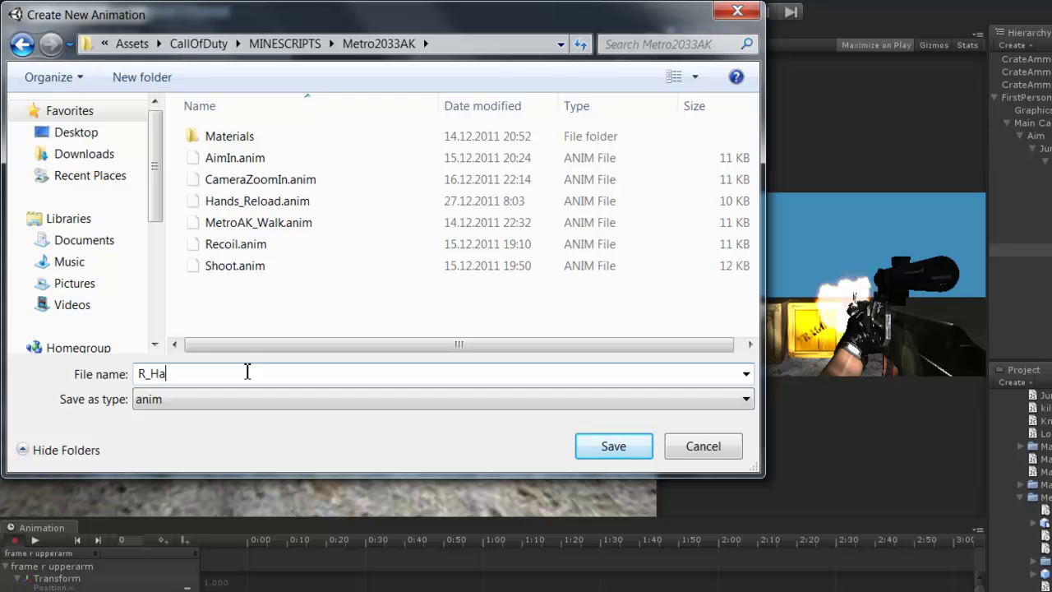
{"action": "type", "text": "_Reload"}
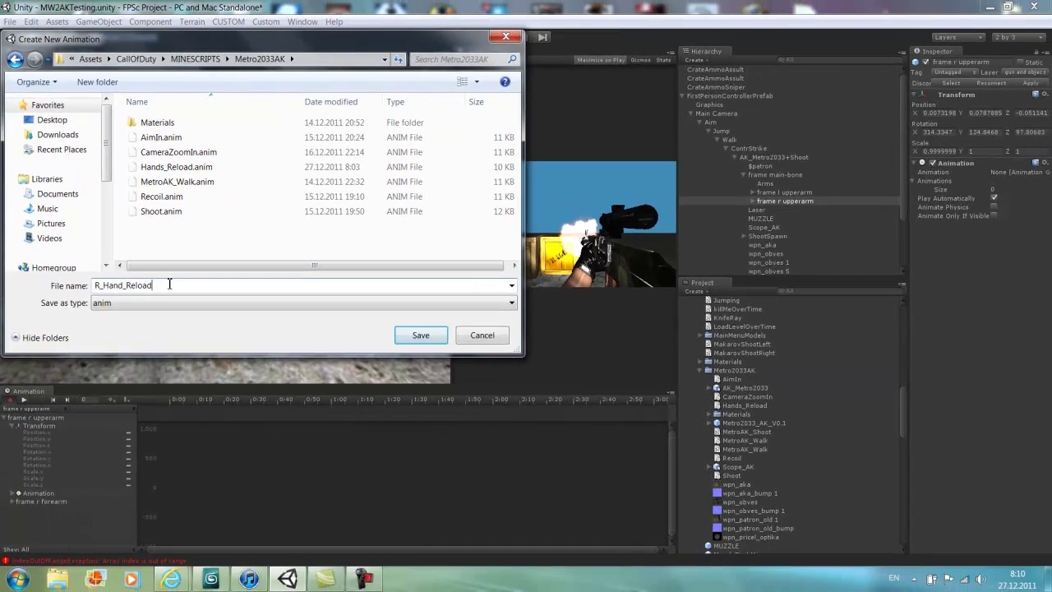
{"action": "key", "text": "Return"}
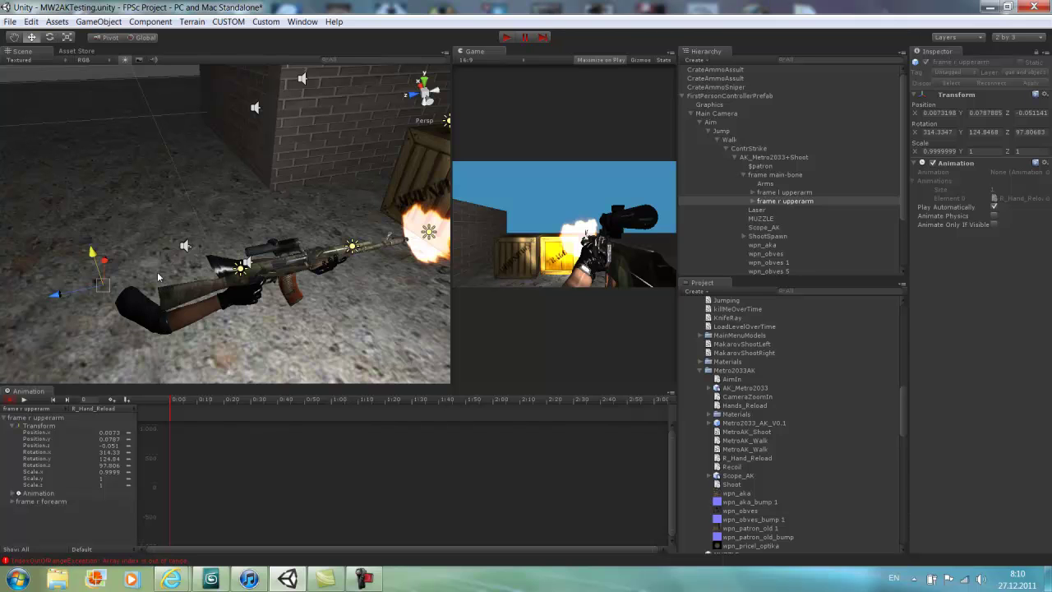
- Nudge the right upper arm to a Z position of about -0.0495 to key its starting position at 0:00
{"action": "left_click_drag", "start_coordinate": [93, 255], "coordinate": [93, 256]}
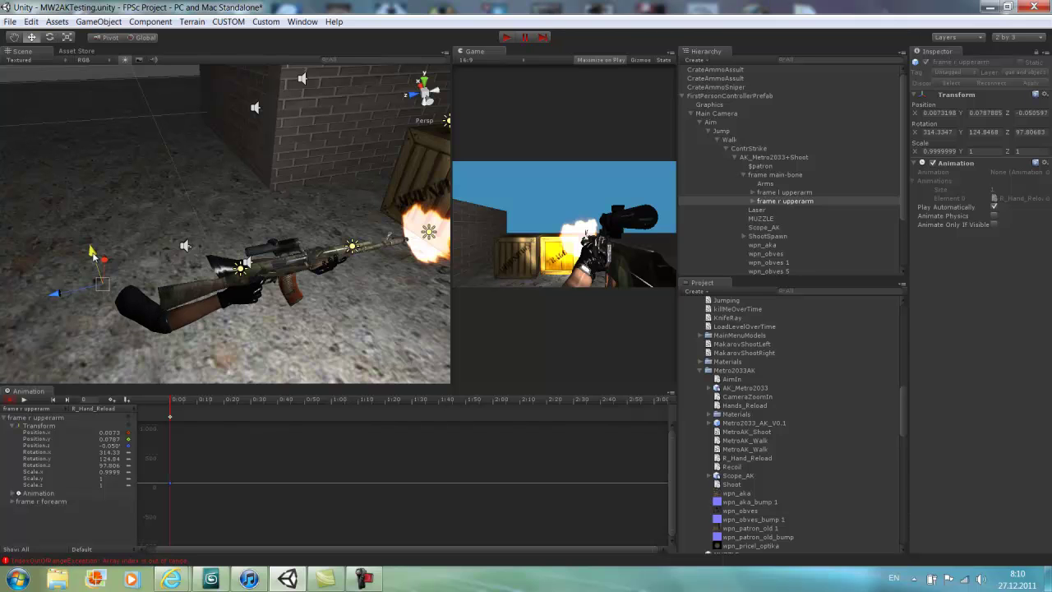
{"action": "key", "text": "ctrl+z"}
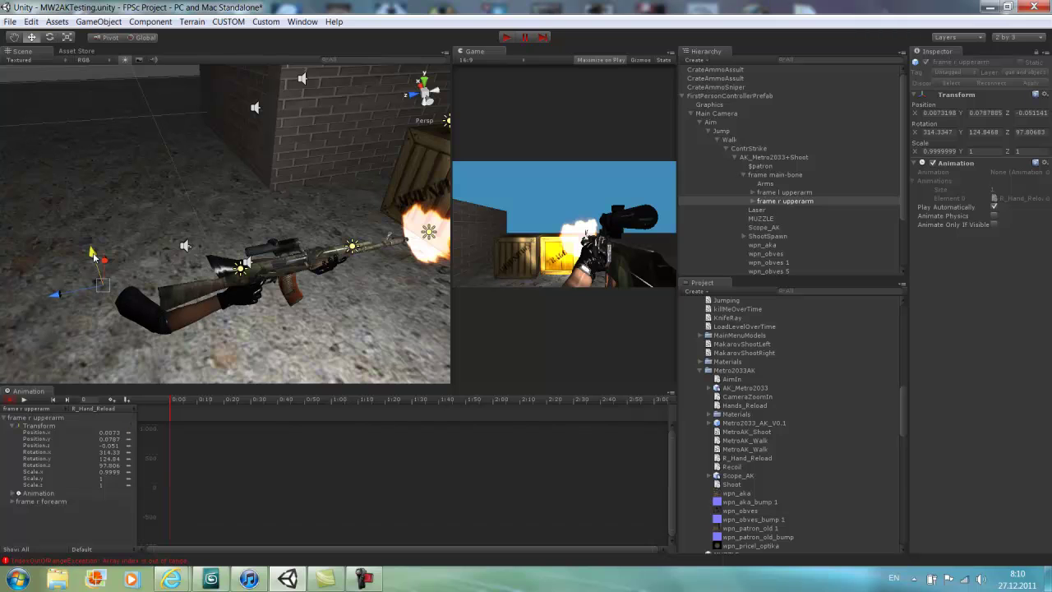
{"action": "left_click_drag", "start_coordinate": [95, 260], "coordinate": [96, 262]}
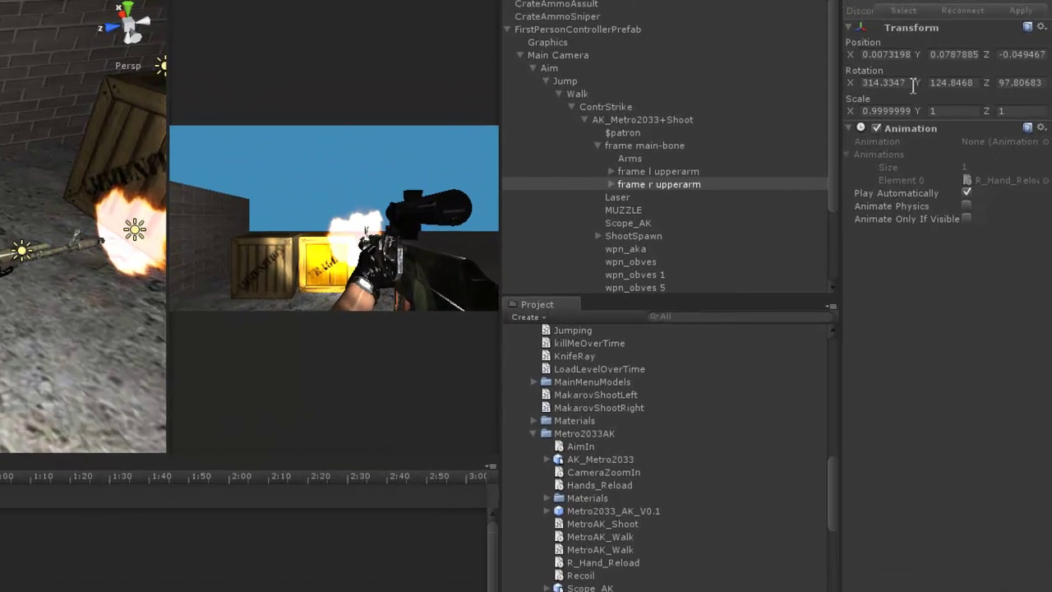
- Key the right upper arm's starting rotation at 0:00 as X 314.33, Y 124.84 and Z 97.80
{"action": "left_click", "coordinate": [953, 132]}
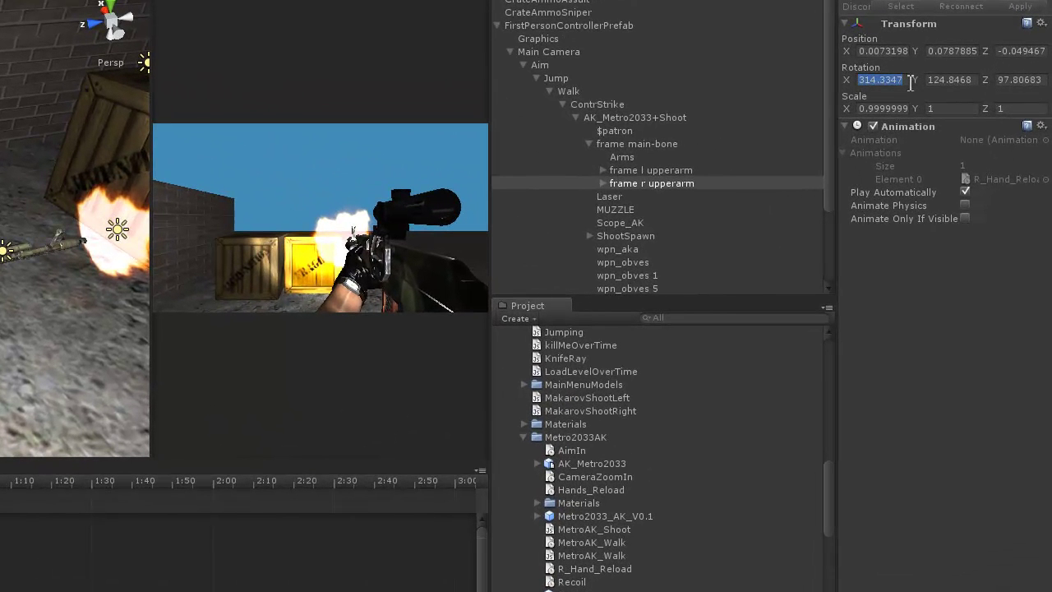
{"action": "double_click", "coordinate": [954, 133]}
{"action": "left_click", "coordinate": [909, 82]}
{"action": "key", "text": "BackSpace"}
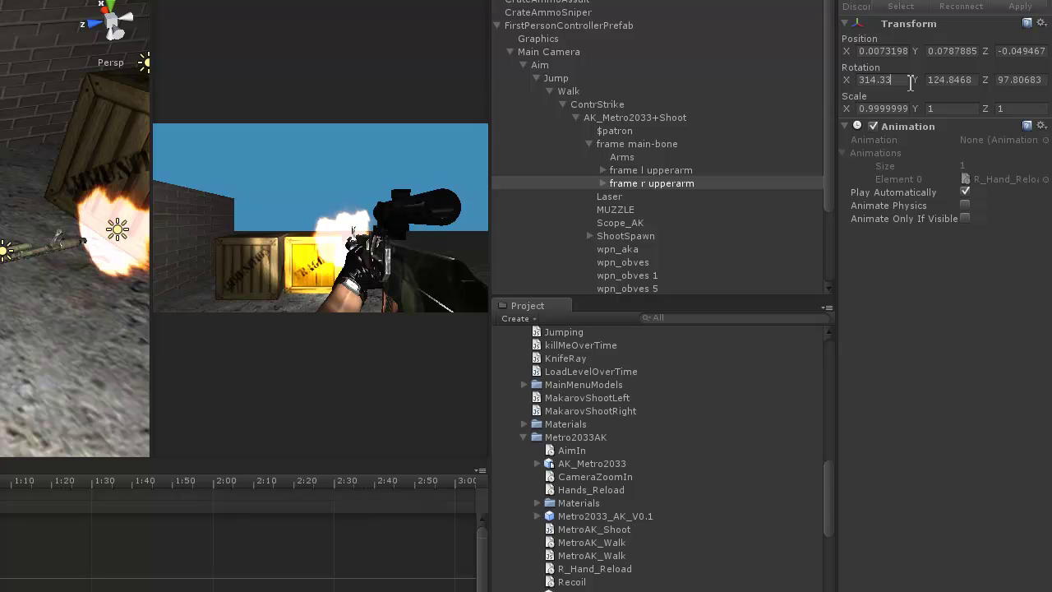
{"action": "left_click", "coordinate": [981, 80]}
{"action": "left_click", "coordinate": [981, 79]}
{"action": "double_click", "coordinate": [1046, 80]}
{"action": "left_click", "coordinate": [1047, 81]}
{"action": "key", "text": "BackSpace"}
{"action": "key", "text": "BackSpace"}
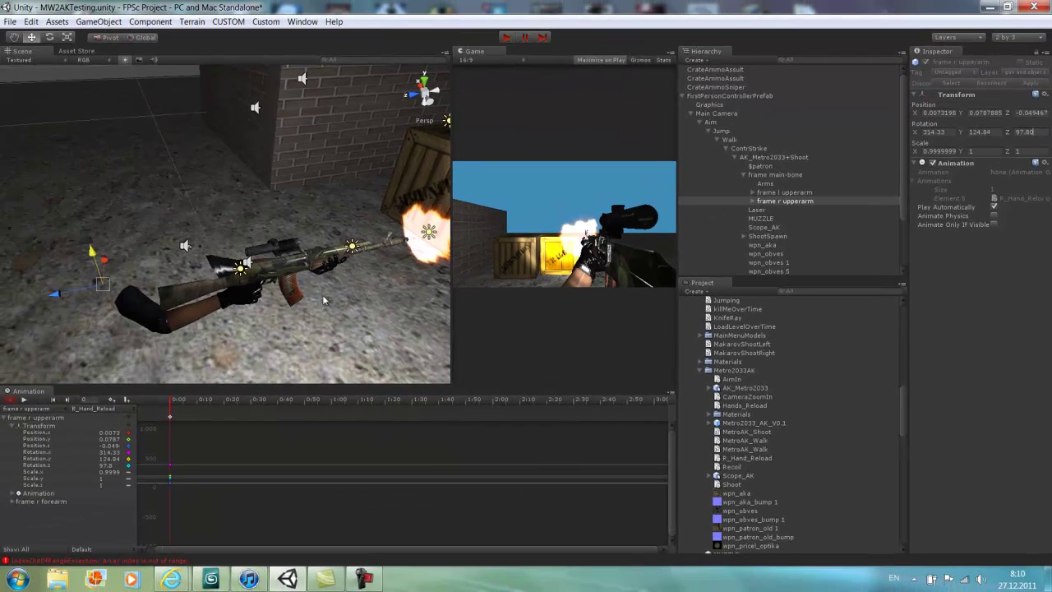
- At 0:30, move the right upper arm forward and down to about Y 0.004 and Z -0.054, towards the magazine
{"action": "middle_click_drag", "start_coordinate": [323, 300], "coordinate": [331, 232]}
{"action": "scroll", "coordinate": [332, 230], "scroll_direction": "up", "scroll_amount": 2}
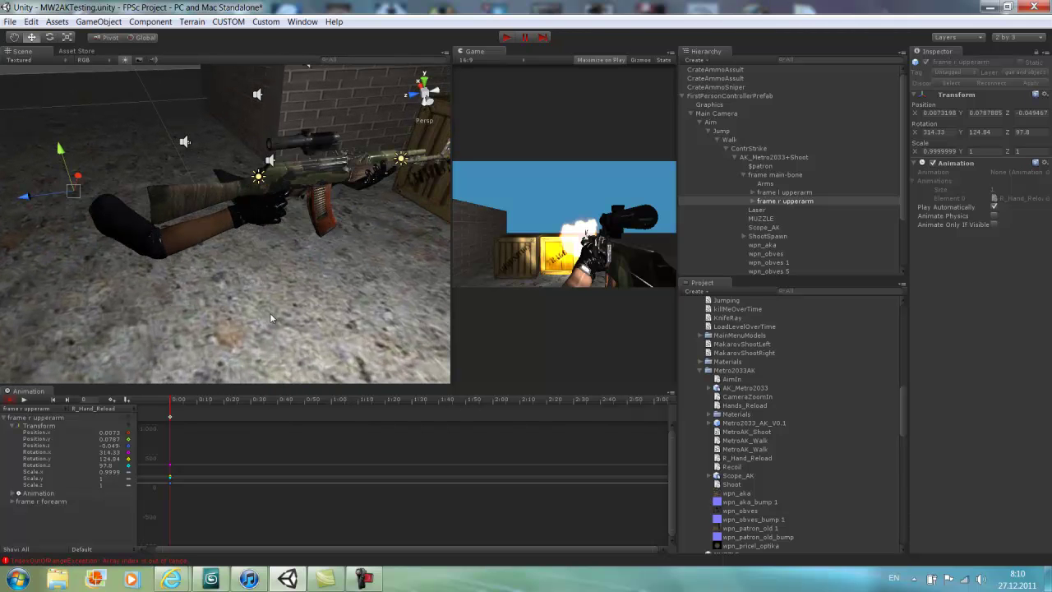
{"action": "left_click", "coordinate": [250, 402]}
{"action": "left_click_drag", "start_coordinate": [27, 200], "coordinate": [76, 195]}
{"action": "scroll", "coordinate": [181, 212], "scroll_direction": "up", "scroll_amount": 5}
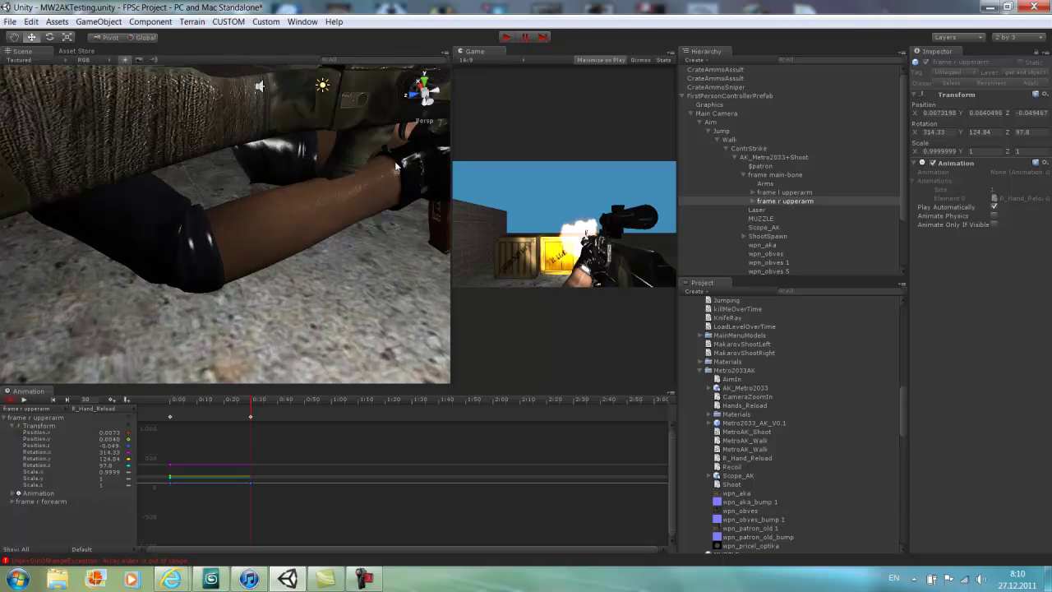
{"action": "left_click_drag", "start_coordinate": [395, 167], "coordinate": [399, 134], "text": "alt"}
{"action": "scroll", "coordinate": [15, 178], "scroll_direction": "down", "scroll_amount": 6}
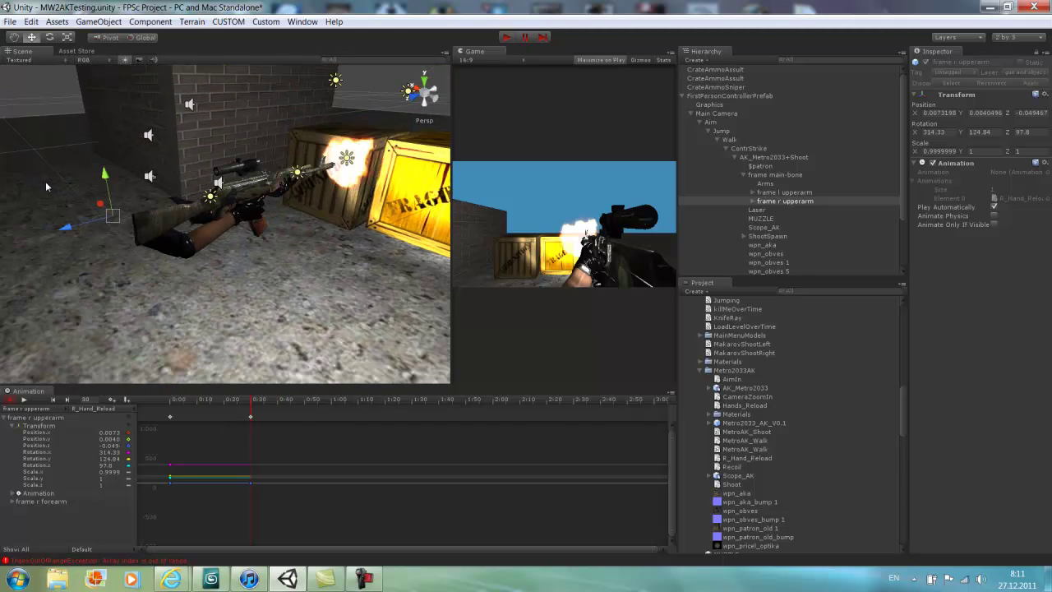
{"action": "left_click_drag", "start_coordinate": [107, 174], "coordinate": [106, 177]}
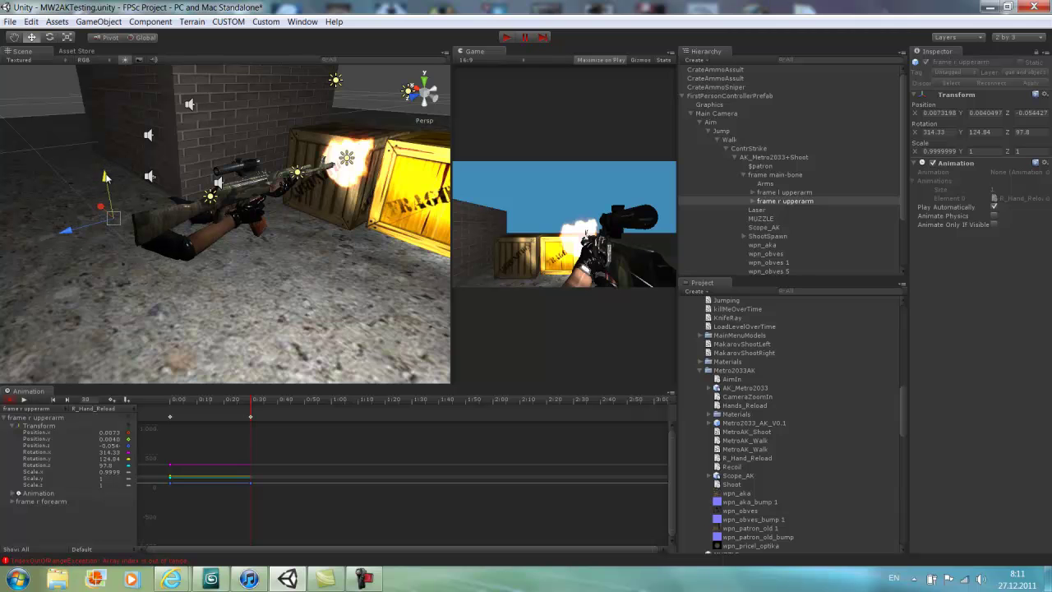
- Inspect the hand beside the magazine and shift the arm at 0:30 to about Y -0.0003 and Z -0.069
{"action": "scroll", "coordinate": [336, 183], "scroll_direction": "up", "scroll_amount": 5}
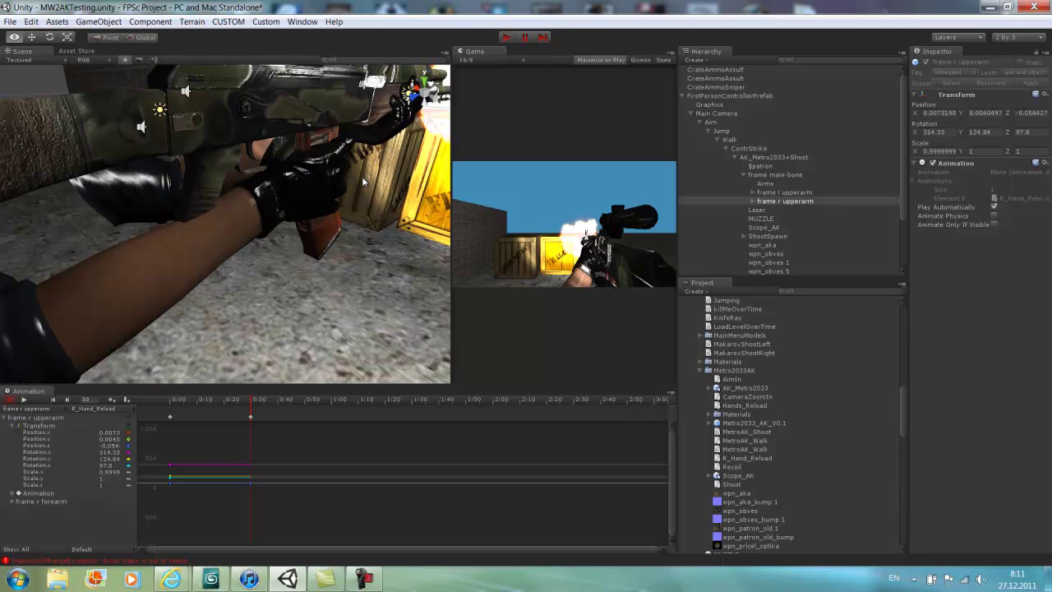
{"action": "left_click_drag", "start_coordinate": [363, 183], "coordinate": [303, 162], "text": "alt"}
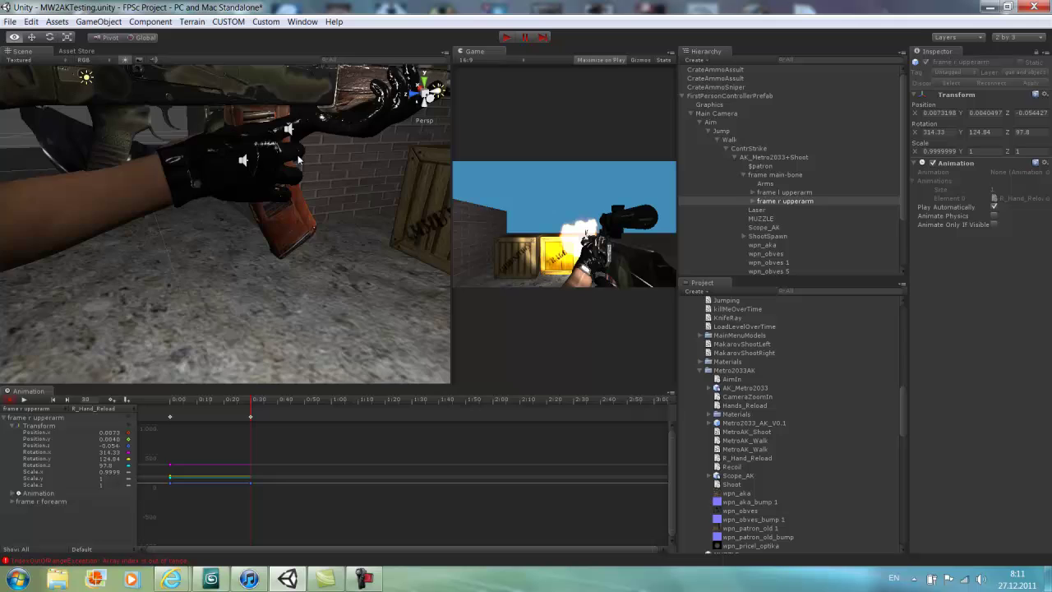
{"action": "left_click_drag", "start_coordinate": [297, 159], "coordinate": [292, 155], "text": "alt"}
{"action": "scroll", "coordinate": [291, 155], "scroll_direction": "down", "scroll_amount": 5}
{"action": "left_click_drag", "start_coordinate": [92, 158], "coordinate": [55, 200]}
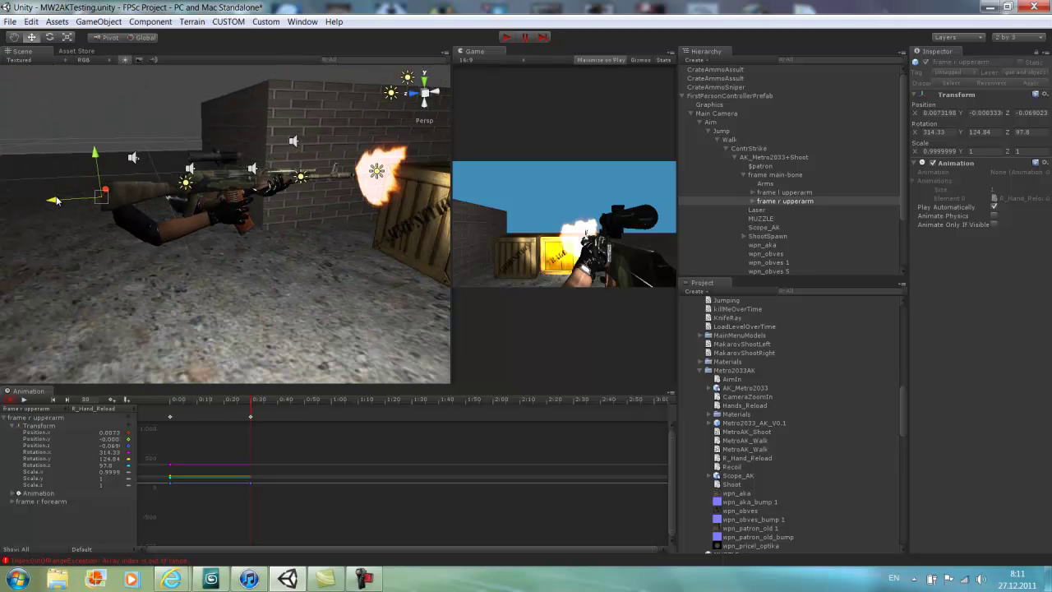
- Rotate the right upper arm at 0:30 to about X -40.7, Y 130.8, Z 89.1 and reposition it at about Y -0.005, Z -0.101
{"action": "scroll", "coordinate": [234, 188], "scroll_direction": "up", "scroll_amount": 2}
{"action": "left_click", "coordinate": [50, 37]}
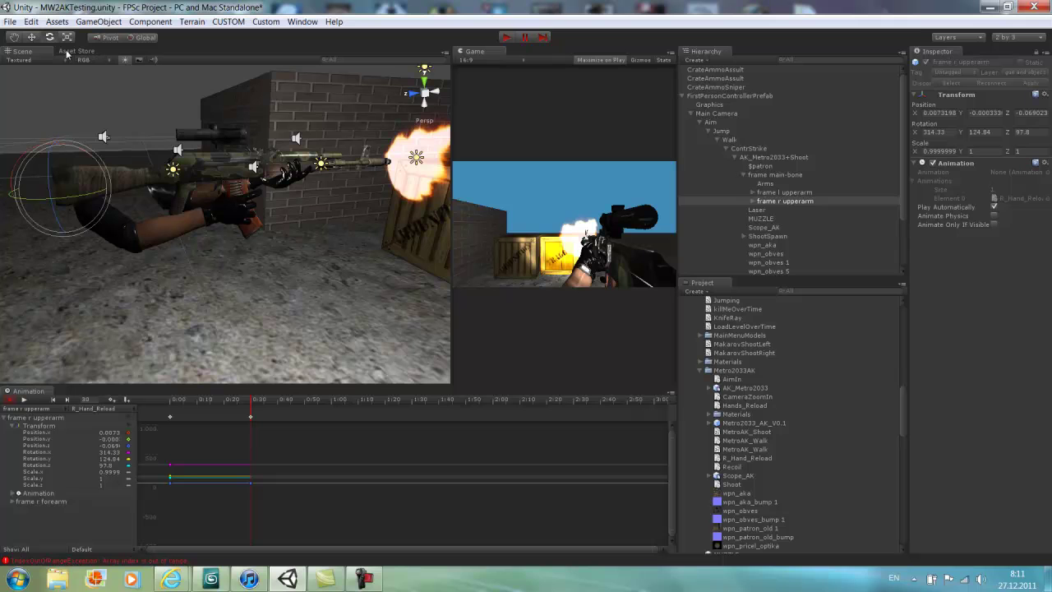
{"action": "left_click_drag", "start_coordinate": [18, 163], "coordinate": [55, 168]}
{"action": "left_click", "coordinate": [31, 37]}
{"action": "scroll", "coordinate": [324, 190], "scroll_direction": "up", "scroll_amount": 2}
{"action": "left_click_drag", "start_coordinate": [324, 195], "coordinate": [323, 168], "text": "alt"}
{"action": "scroll", "coordinate": [302, 200], "scroll_direction": "up", "scroll_amount": 3}
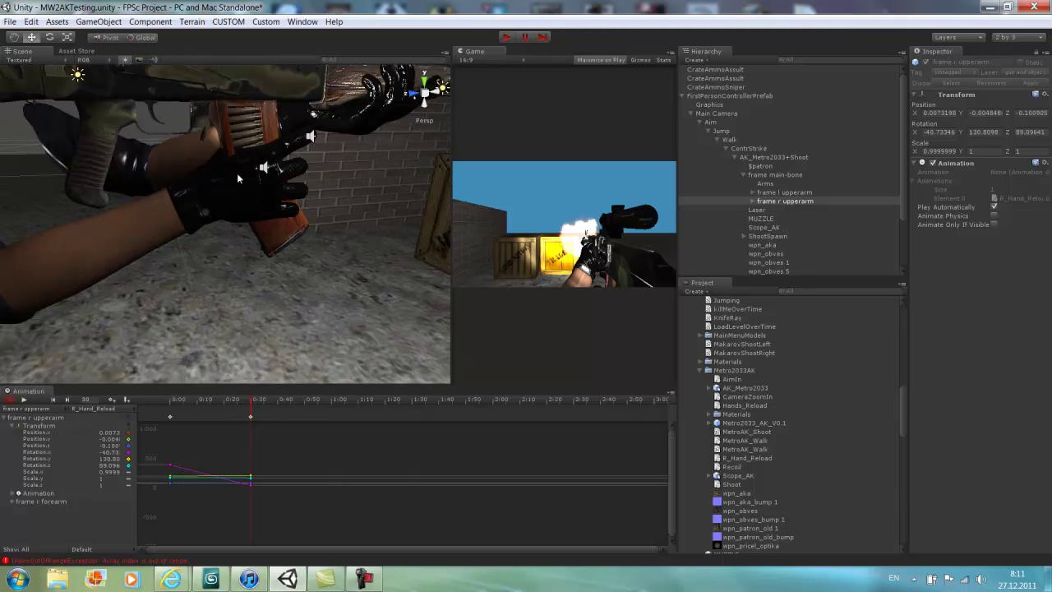
- Fine-tune the arm's position at 0:30 to about X 0.010, Y 0.006 and Z -0.102 so the hand meets the magazine
{"action": "scroll", "coordinate": [237, 178], "scroll_direction": "down", "scroll_amount": 5}
{"action": "left_click_drag", "start_coordinate": [28, 219], "coordinate": [25, 222]}
{"action": "left_click_drag", "start_coordinate": [74, 198], "coordinate": [78, 202]}
{"action": "scroll", "coordinate": [311, 196], "scroll_direction": "up", "scroll_amount": 3}
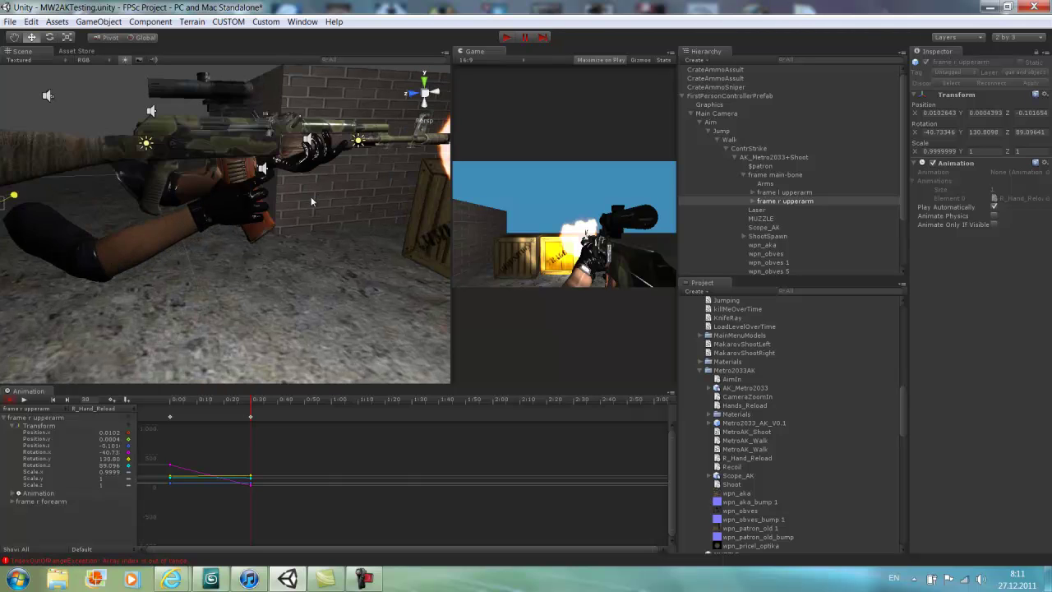
{"action": "left_click_drag", "start_coordinate": [205, 189], "coordinate": [210, 225], "text": "alt"}
{"action": "scroll", "coordinate": [51, 204], "scroll_direction": "down", "scroll_amount": 4}
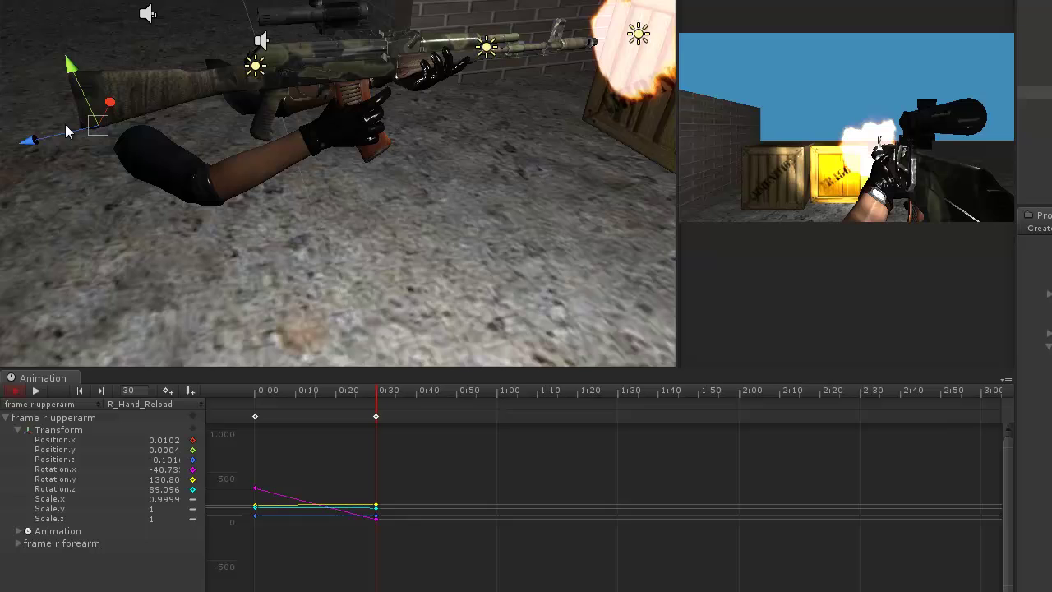
{"action": "left_click_drag", "start_coordinate": [28, 207], "coordinate": [24, 208]}
{"action": "left_click_drag", "start_coordinate": [35, 147], "coordinate": [32, 147]}
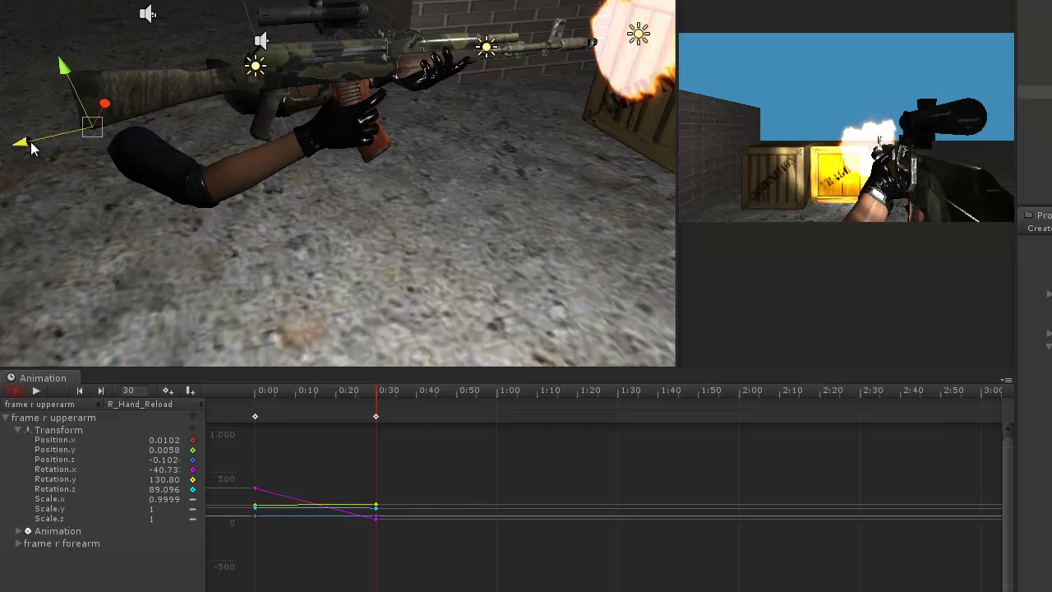
- Preview the arm's motion between 0:00 and 0:30, and delete the keyframe at 0:30
{"action": "left_click", "coordinate": [36, 391]}
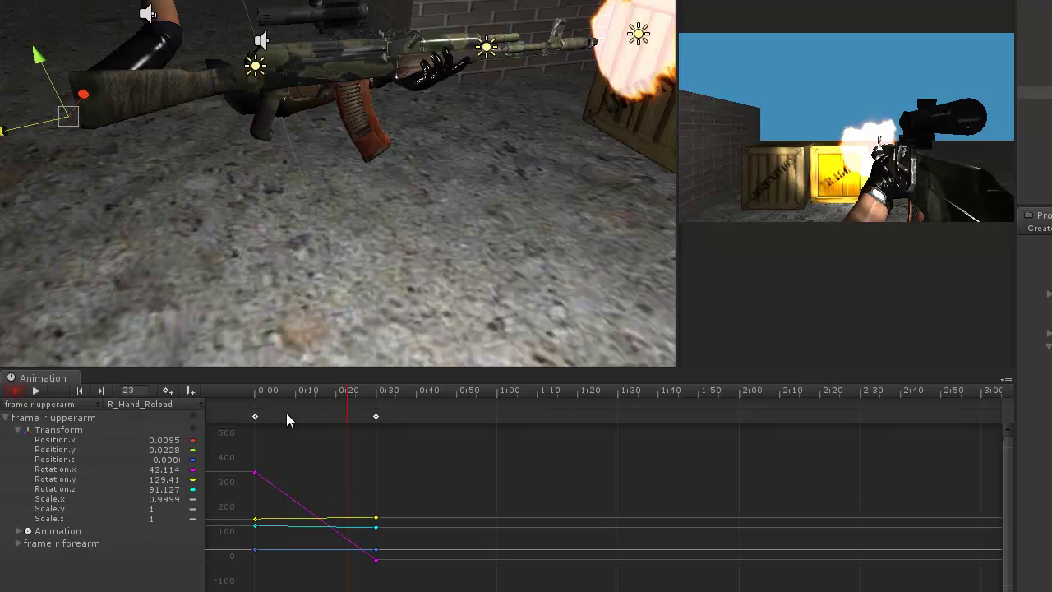
{"action": "left_click_drag", "start_coordinate": [347, 396], "coordinate": [255, 411]}
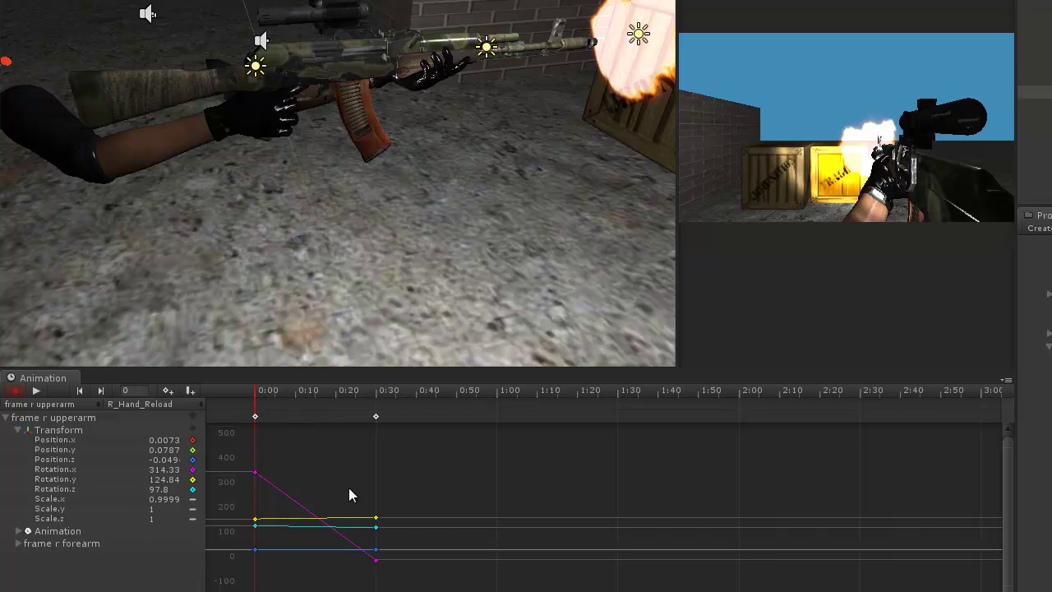
{"action": "left_click", "coordinate": [375, 418]}
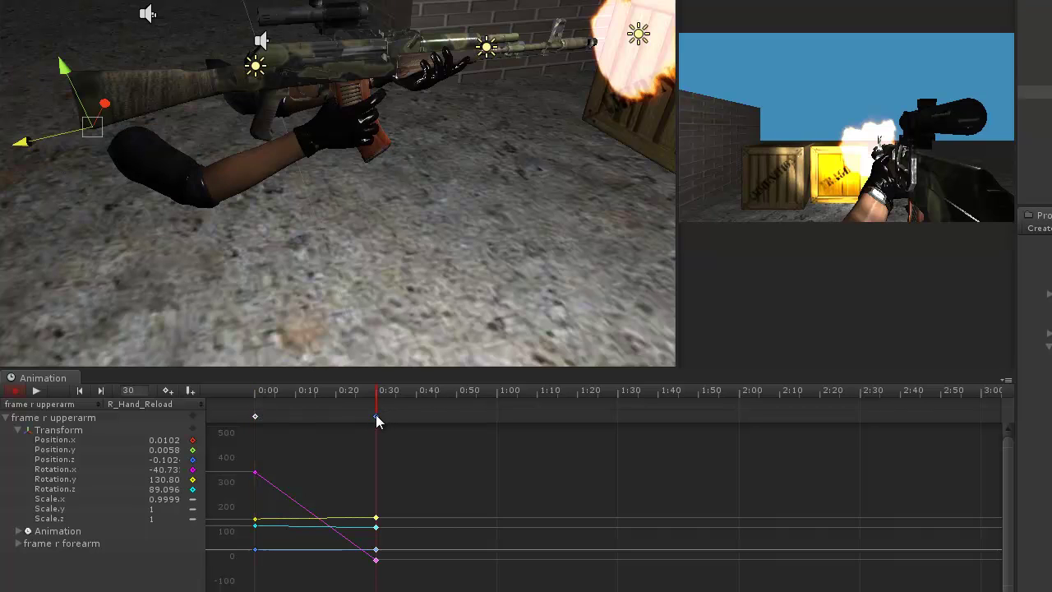
{"action": "key", "text": "Delete"}
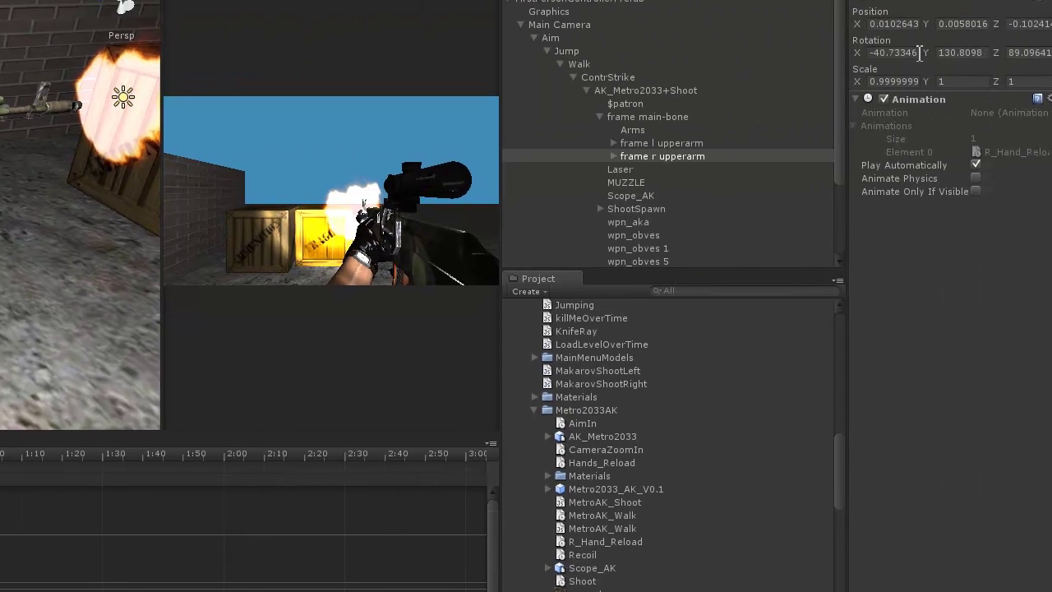
- Set the right upper arm's rotation to X -40.733, Y 130.8 and Z 89.09
{"action": "left_click", "coordinate": [909, 54]}
{"action": "left_click", "coordinate": [909, 54]}
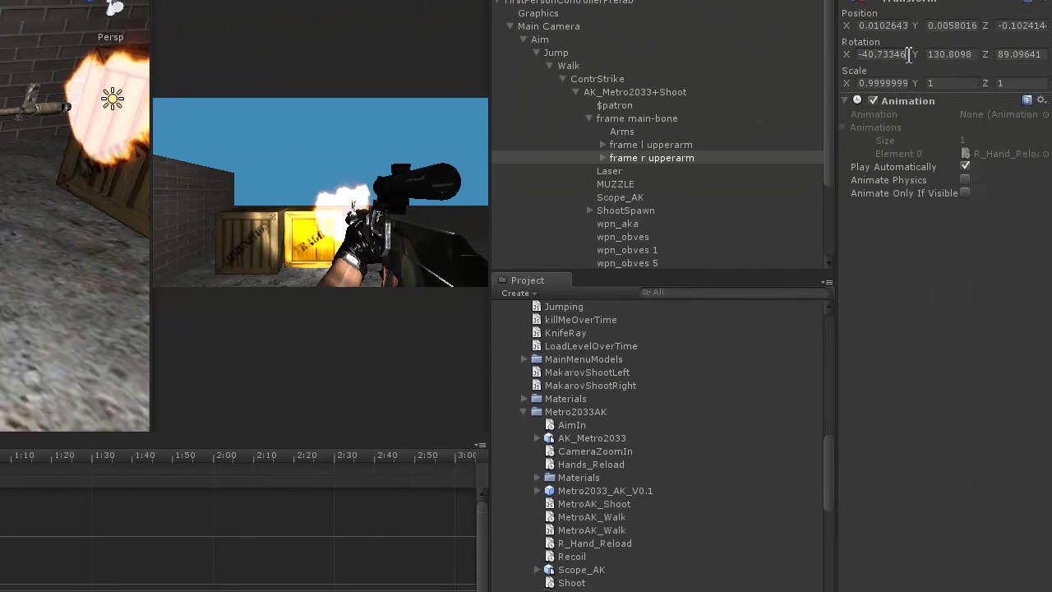
{"action": "key", "text": "BackSpace"}
{"action": "key", "text": "BackSpace"}
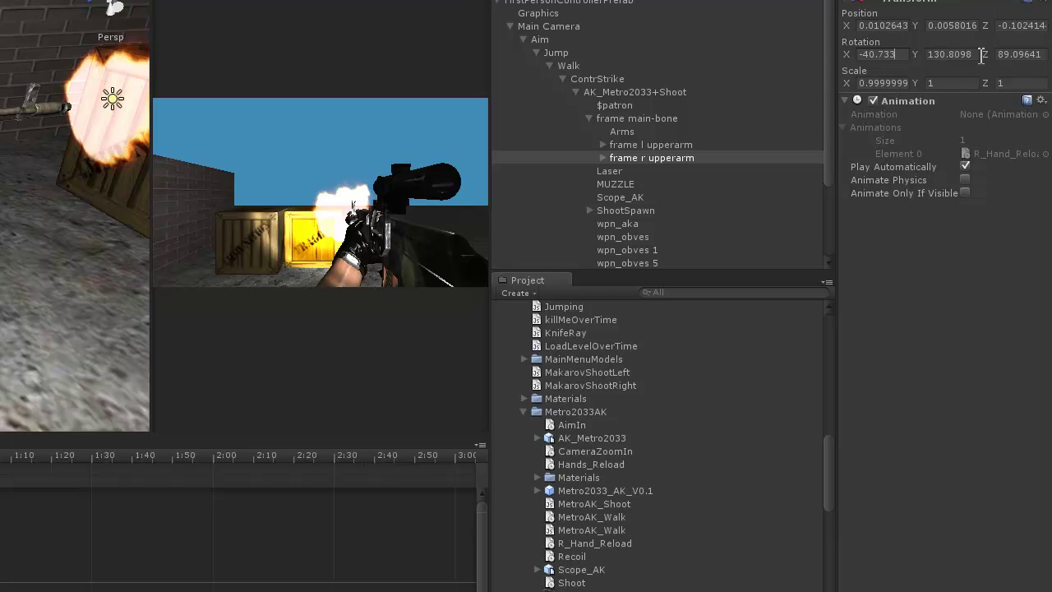
{"action": "left_click", "coordinate": [979, 54]}
{"action": "left_click", "coordinate": [978, 55]}
{"action": "left_click", "coordinate": [1048, 54]}
{"action": "left_click", "coordinate": [1047, 54]}
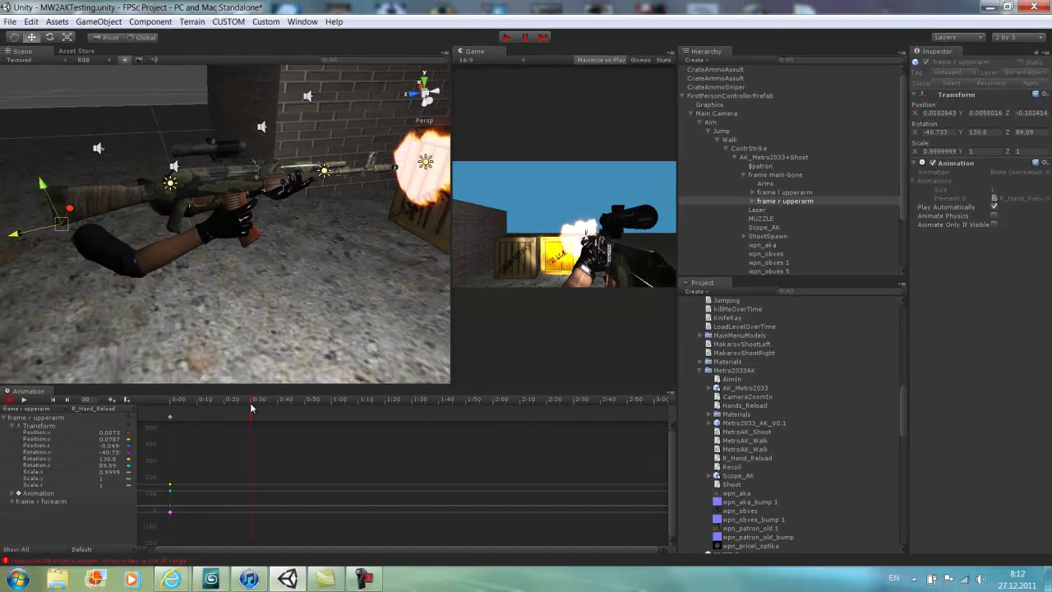
- Rotate the right upper arm at 0:30 to about X -32.3, Y 137.3, Z 78.3 and play the clip
{"action": "left_click", "coordinate": [49, 37]}
{"action": "left_click_drag", "start_coordinate": [87, 195], "coordinate": [75, 191]}
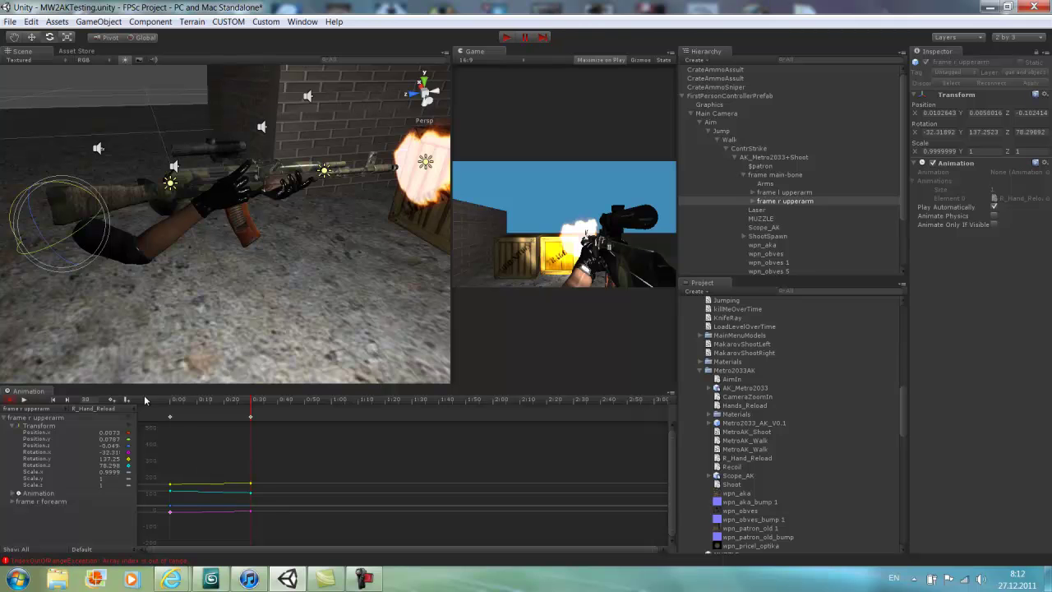
{"action": "left_click", "coordinate": [27, 400]}
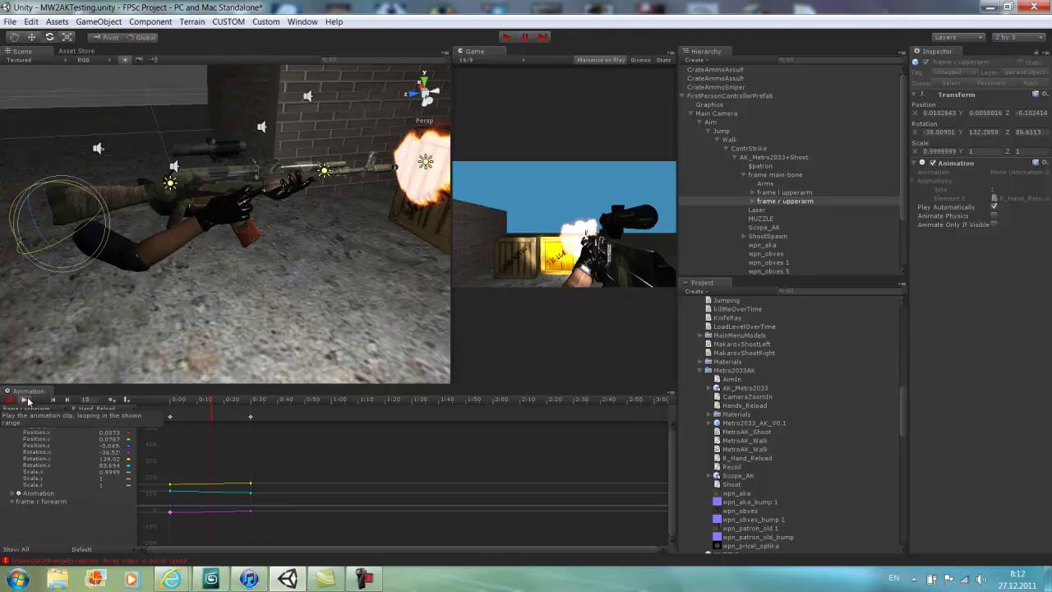
- Move the right upper arm at 0:30 to about X 0.007, Y 0.0005, Z -0.144 beside the magazine and preview the clip
{"action": "left_click", "coordinate": [24, 400]}
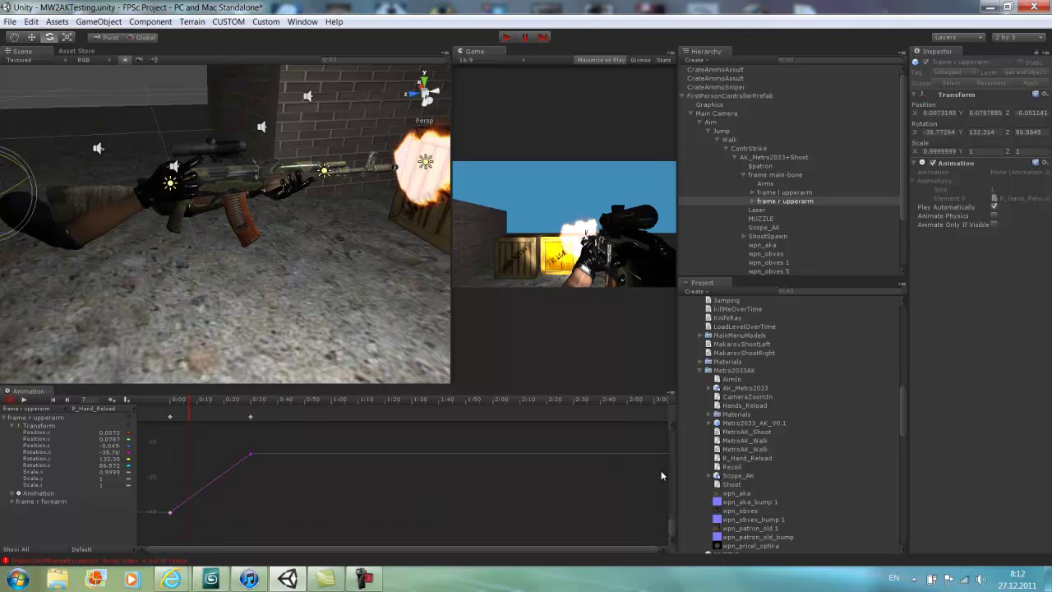
{"action": "left_click_drag", "start_coordinate": [672, 523], "coordinate": [680, 426]}
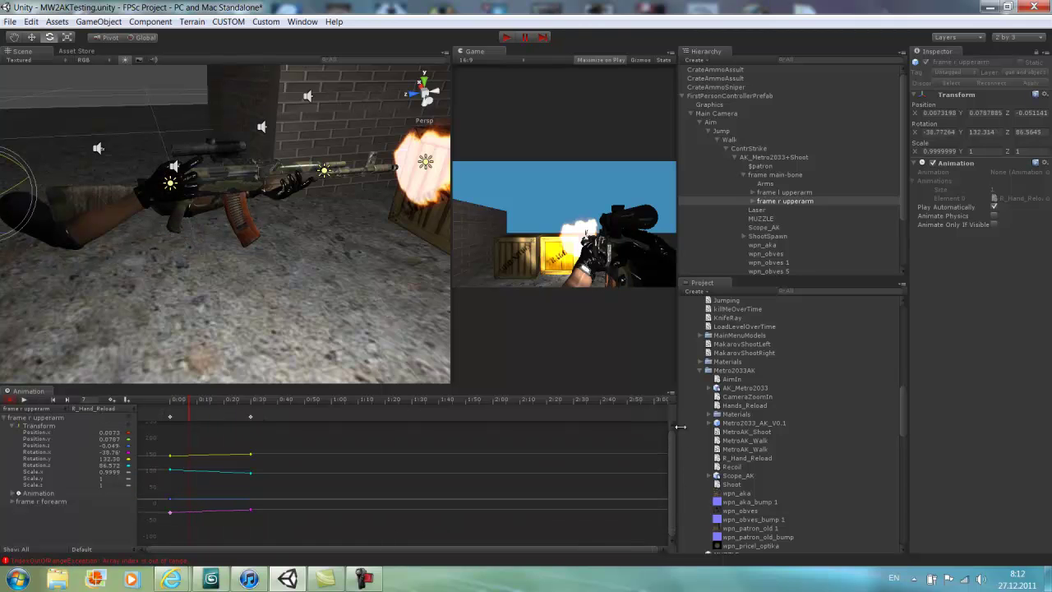
{"action": "left_click", "coordinate": [252, 418]}
{"action": "left_click", "coordinate": [31, 37]}
{"action": "scroll", "coordinate": [93, 134], "scroll_direction": "down", "scroll_amount": 3}
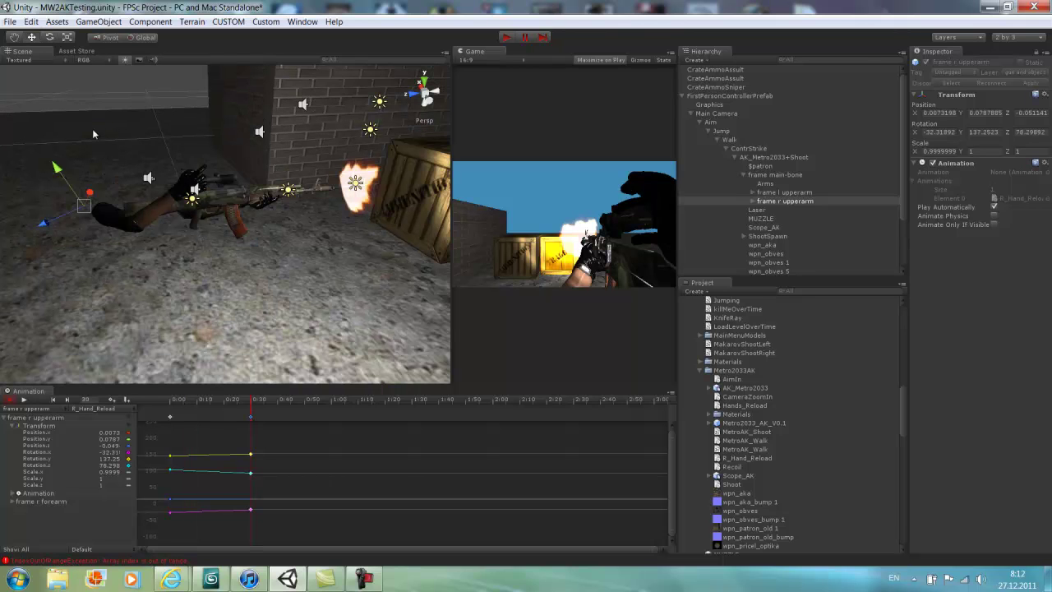
{"action": "left_click_drag", "start_coordinate": [46, 222], "coordinate": [112, 221]}
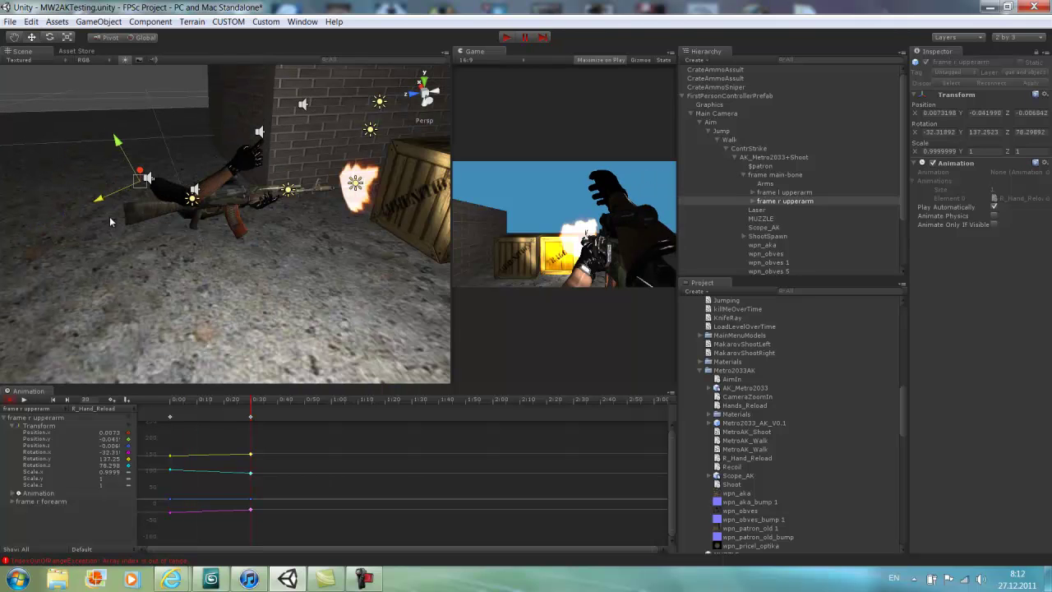
{"action": "left_click_drag", "start_coordinate": [116, 142], "coordinate": [137, 197]}
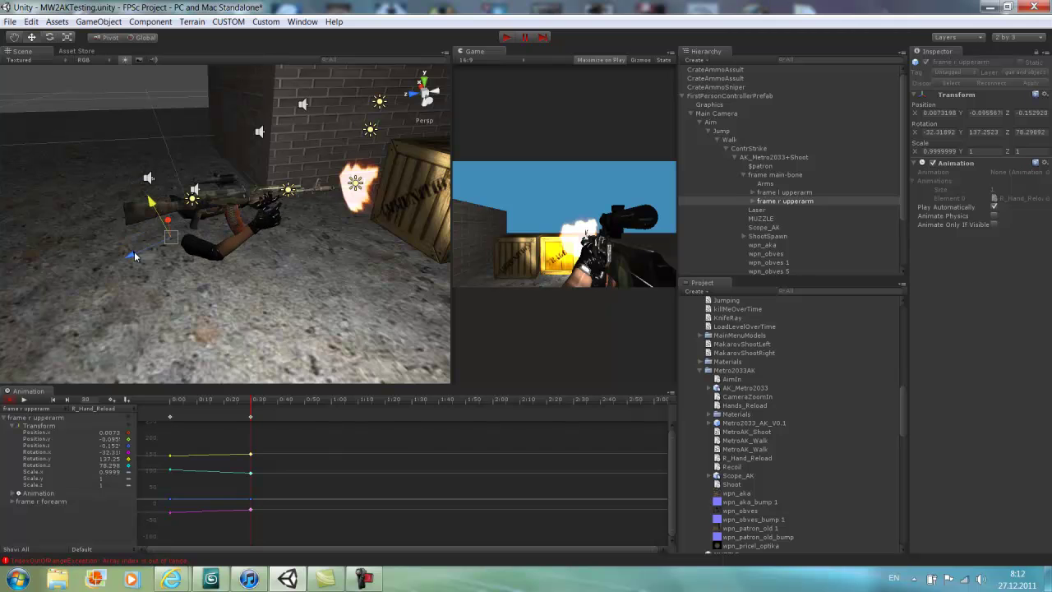
{"action": "left_click_drag", "start_coordinate": [135, 256], "coordinate": [114, 280]}
{"action": "scroll", "coordinate": [137, 241], "scroll_direction": "up", "scroll_amount": 5}
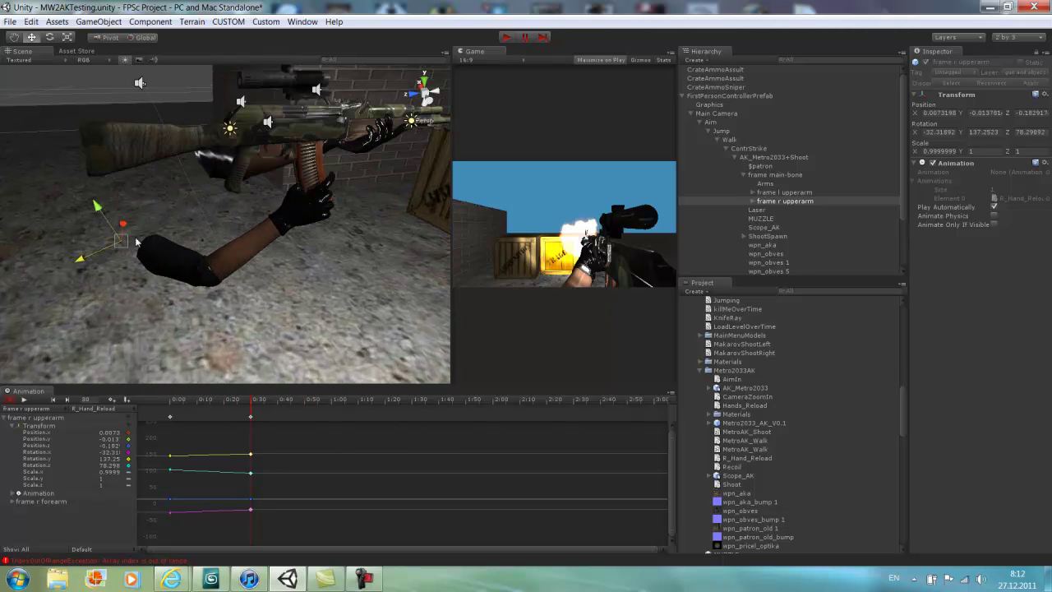
{"action": "left_click_drag", "start_coordinate": [98, 208], "coordinate": [86, 188]}
{"action": "left_click_drag", "start_coordinate": [305, 170], "coordinate": [339, 160], "text": "alt"}
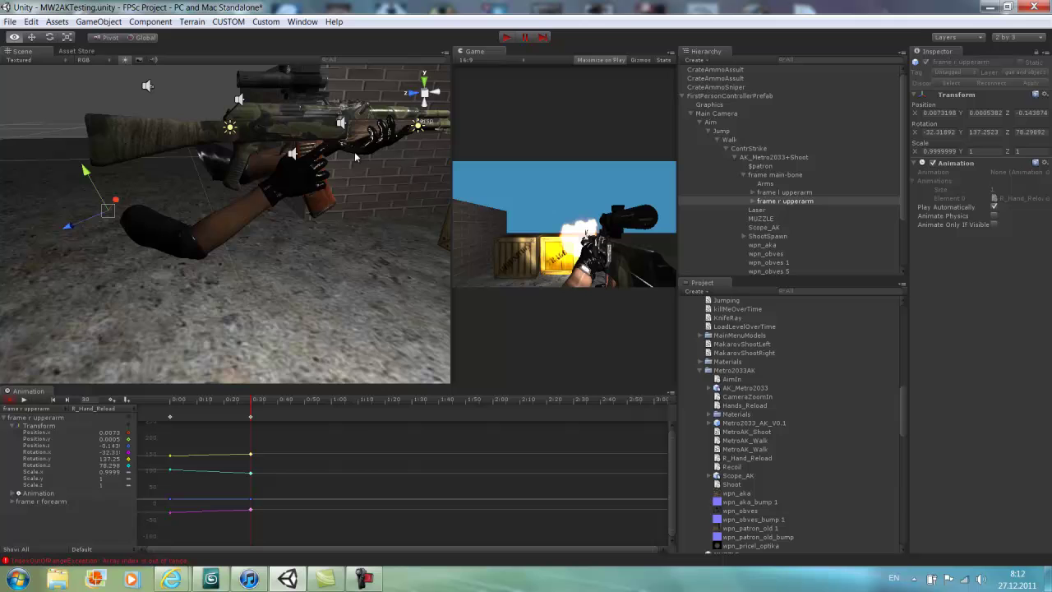
{"action": "left_click", "coordinate": [23, 400]}
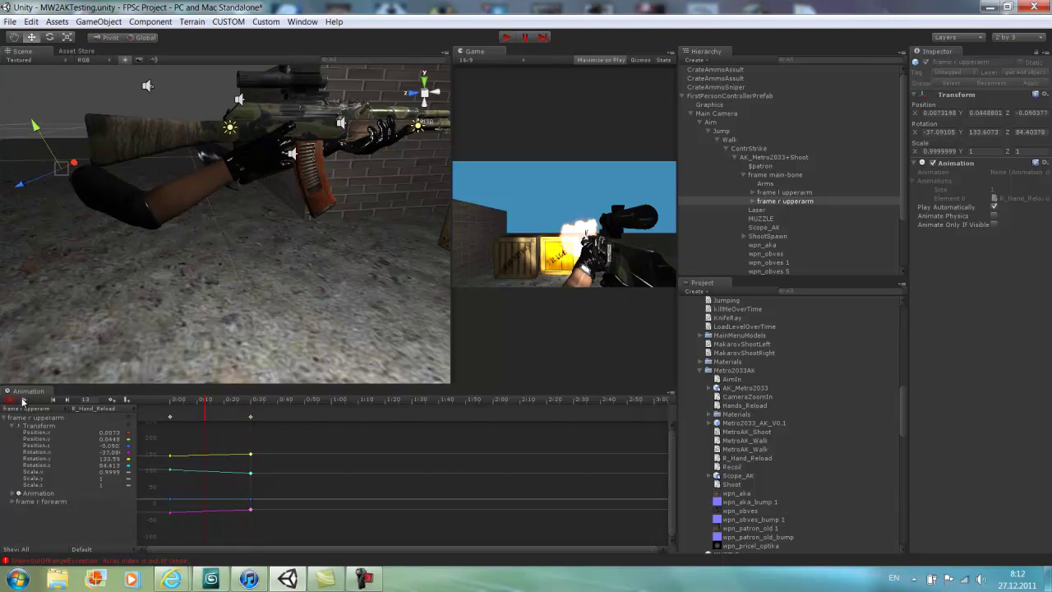
{"action": "left_click", "coordinate": [23, 400]}
- Move the right upper arm at 0:00 to about X 0.007, Y 0.084, Z -0.089, below the rifle's stock
{"action": "left_click", "coordinate": [167, 420]}
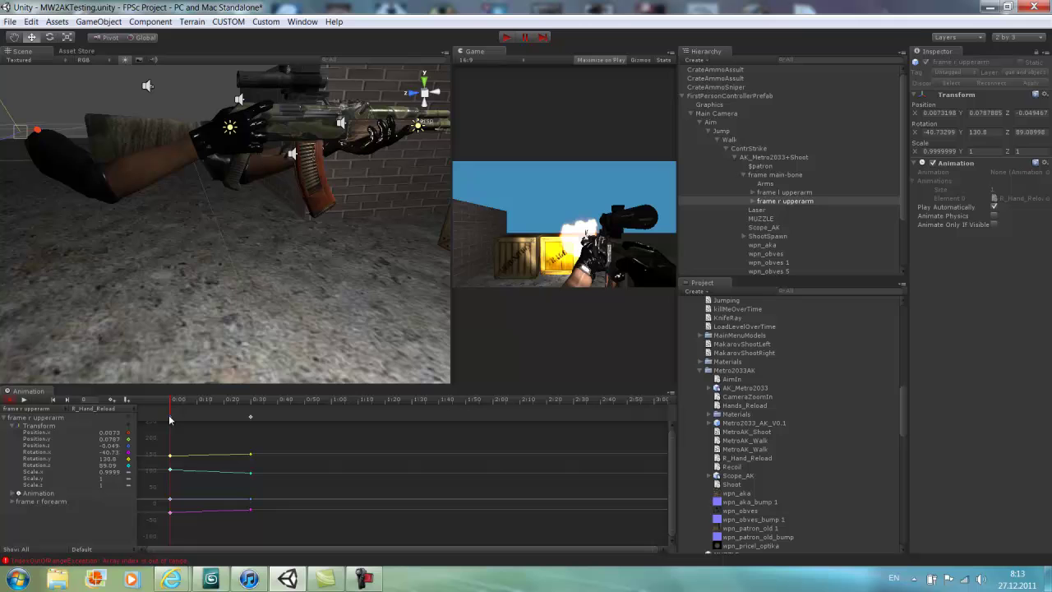
{"action": "left_click_drag", "start_coordinate": [8, 116], "coordinate": [21, 148]}
{"action": "left_click_drag", "start_coordinate": [14, 199], "coordinate": [0, 204]}
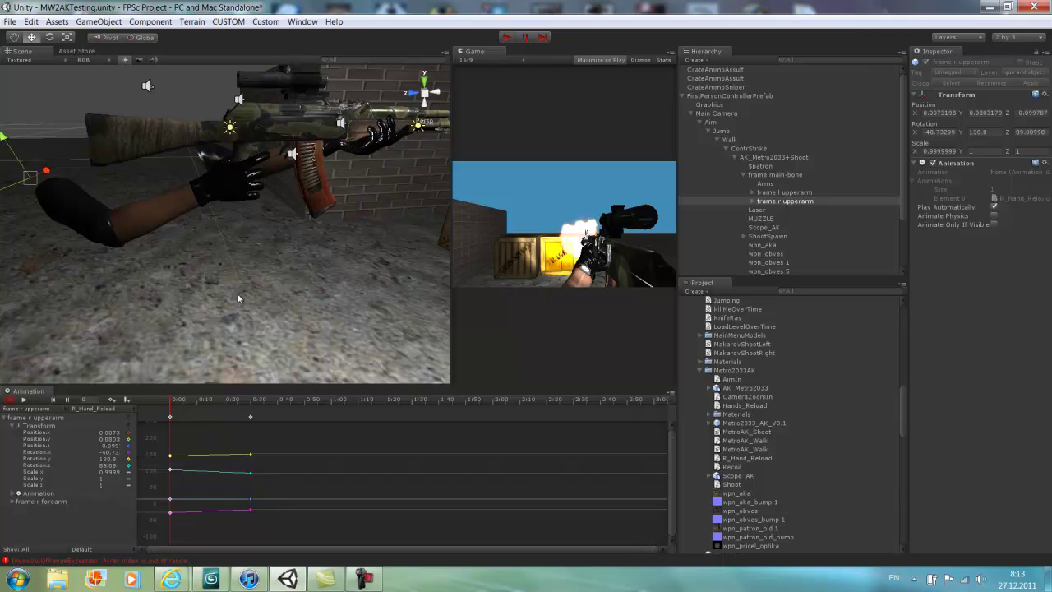
{"action": "left_click_drag", "start_coordinate": [236, 298], "coordinate": [339, 298], "text": "alt"}
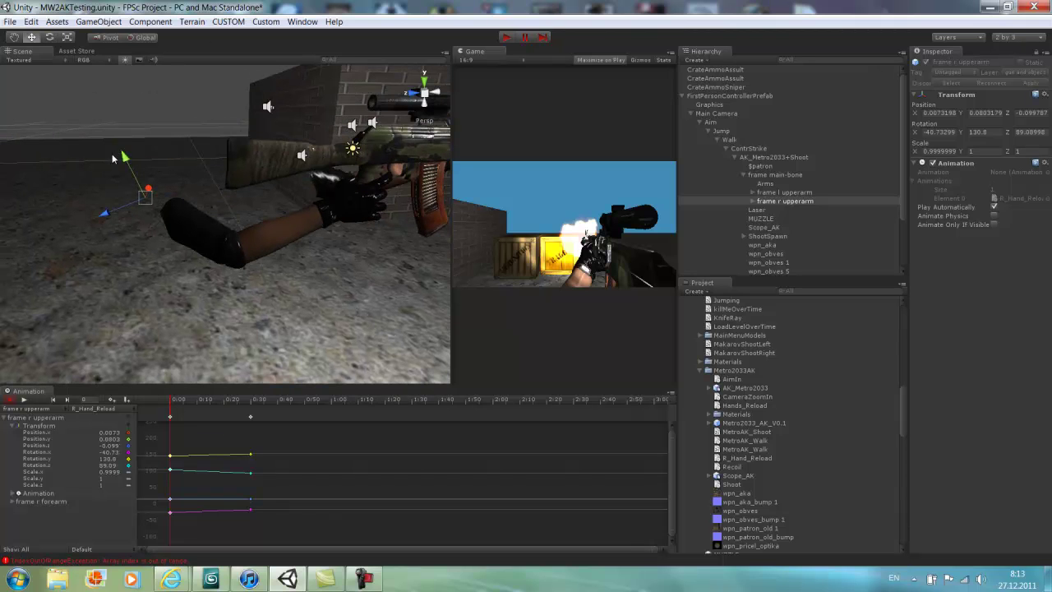
{"action": "left_click_drag", "start_coordinate": [113, 157], "coordinate": [119, 148]}
{"action": "scroll", "coordinate": [404, 202], "scroll_direction": "up", "scroll_amount": 3}
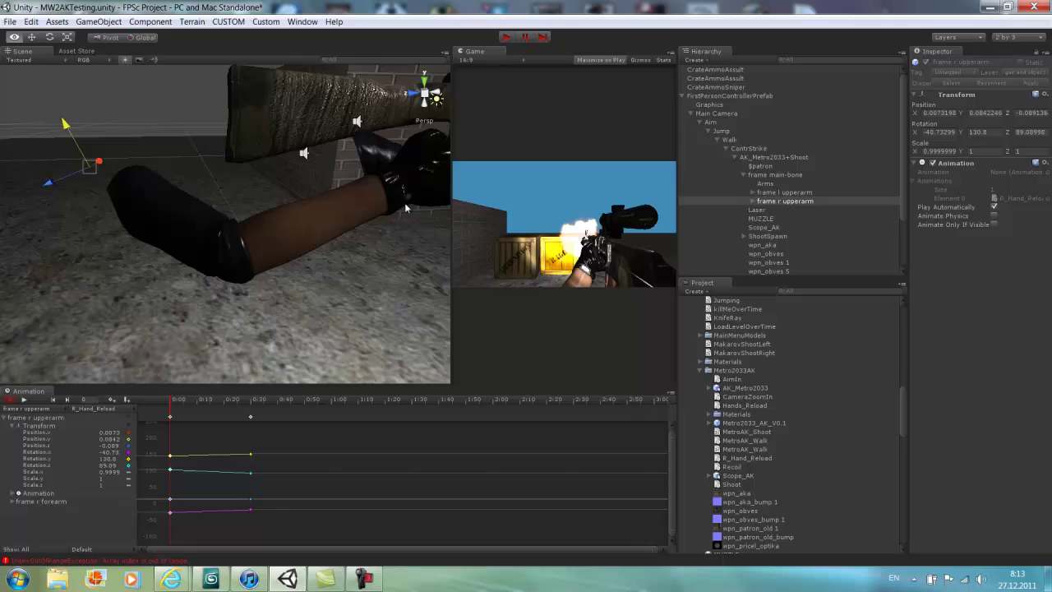
{"action": "left_click_drag", "start_coordinate": [404, 202], "coordinate": [156, 352], "text": "alt"}
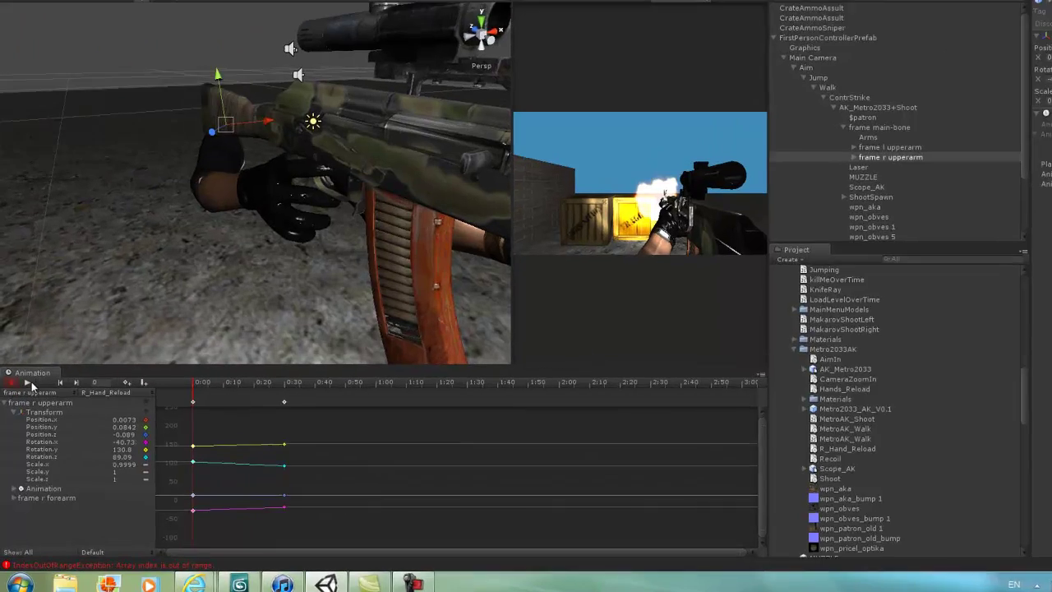
- Play the R_Hand_Reload clip and examine how the hand approaches the magazine
{"action": "left_click", "coordinate": [23, 399]}
{"action": "left_click_drag", "start_coordinate": [355, 131], "coordinate": [422, 91], "text": "alt"}
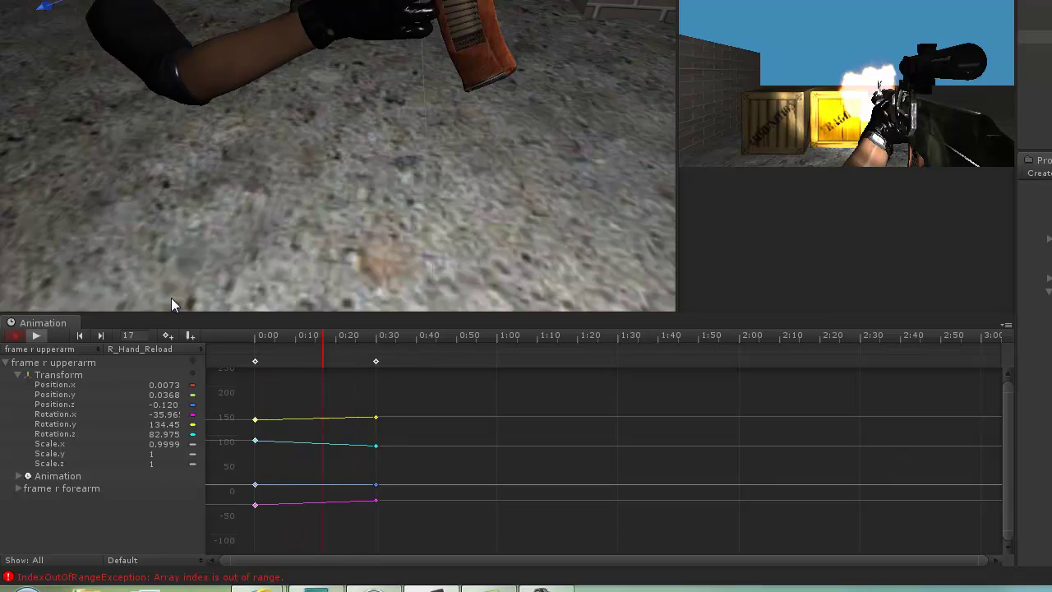
{"action": "left_click", "coordinate": [40, 337]}
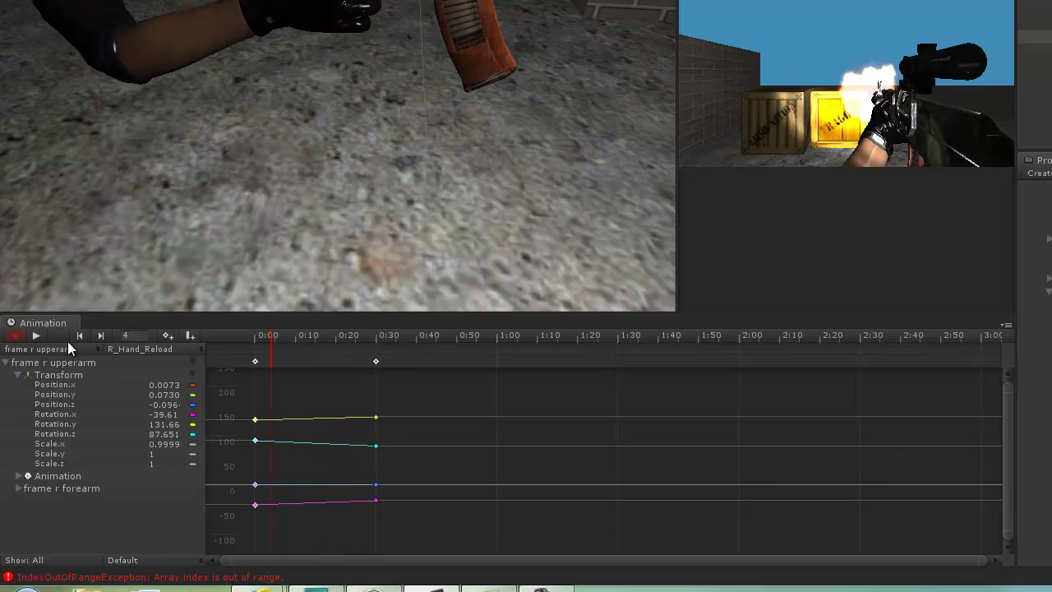
- Add a keyframe at 0:10 and move the right upper arm to about X 0.042
{"action": "left_click", "coordinate": [317, 339]}
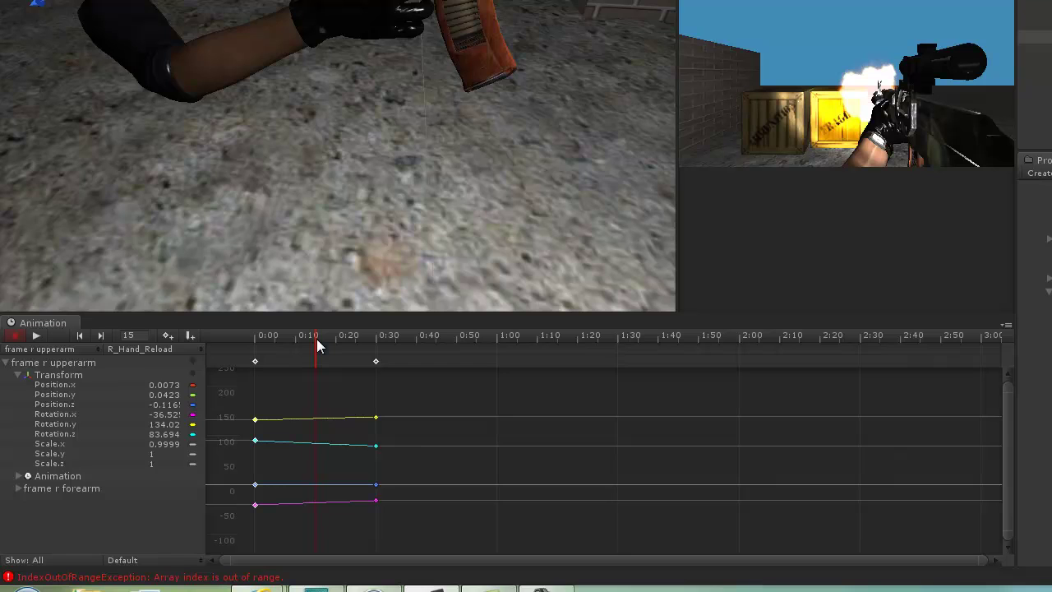
{"action": "left_click", "coordinate": [297, 340]}
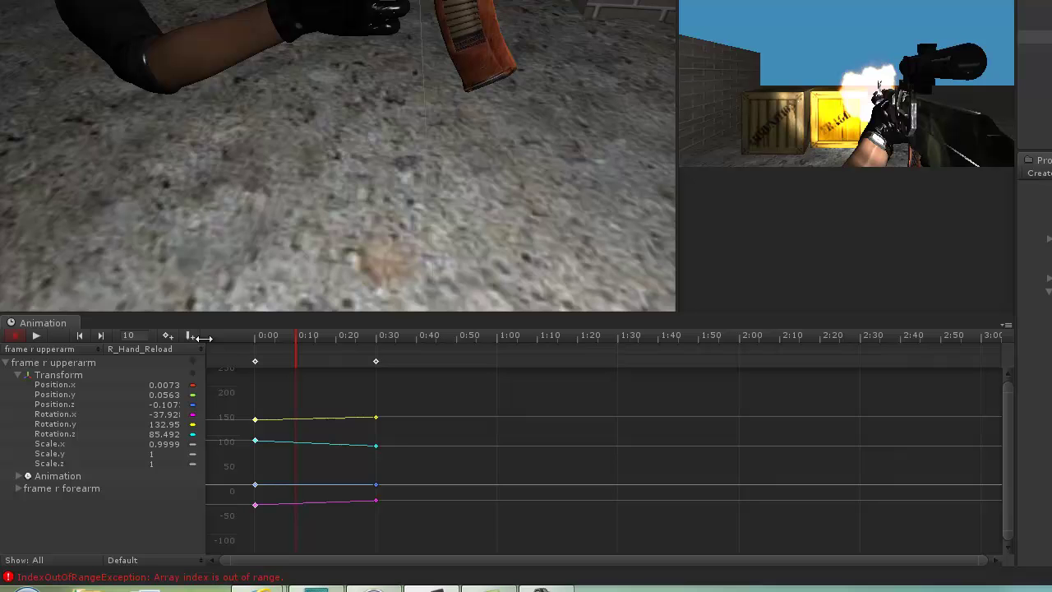
{"action": "left_click", "coordinate": [164, 334]}
{"action": "left_click_drag", "start_coordinate": [100, 0], "coordinate": [168, 94], "text": "alt"}
{"action": "scroll", "coordinate": [167, 94], "scroll_direction": "down", "scroll_amount": 3}
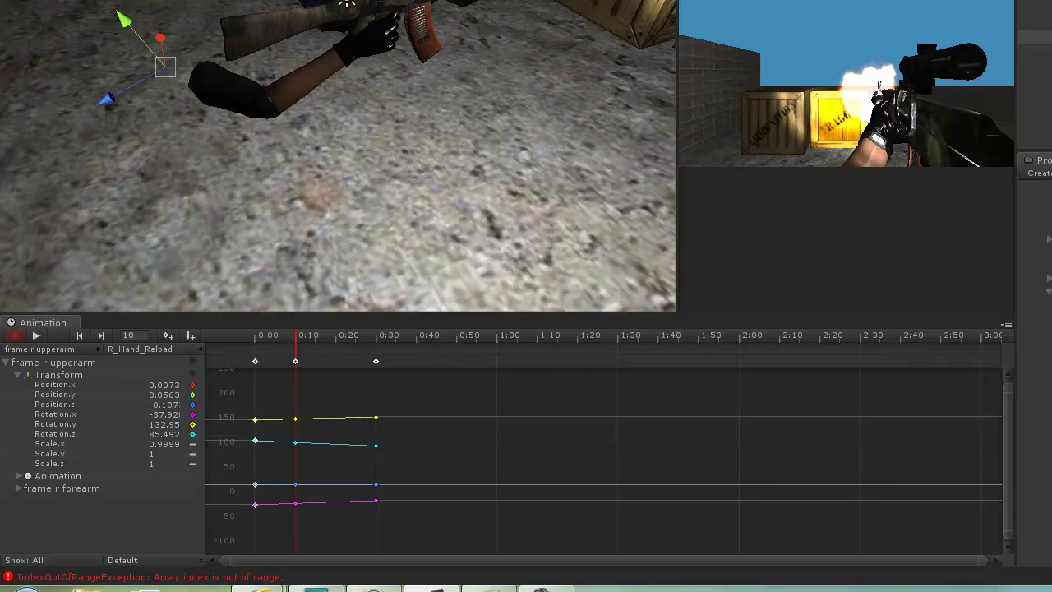
{"action": "left_click_drag", "start_coordinate": [160, 40], "coordinate": [162, 54]}
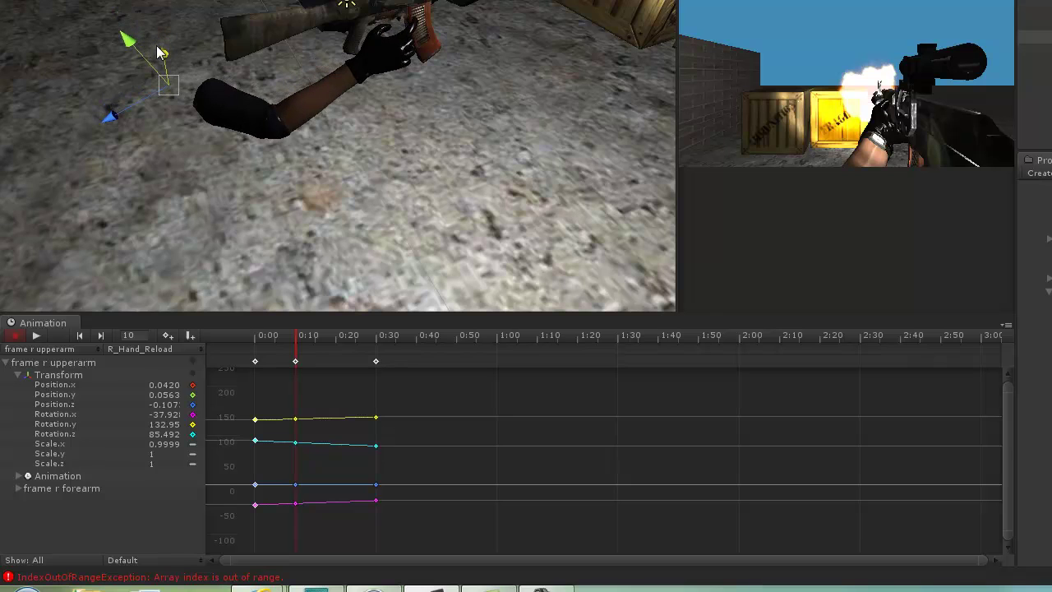
- Scrub the clip between 0:00 and 0:30 to check the arm's path to the magazine
{"action": "left_click", "coordinate": [335, 338]}
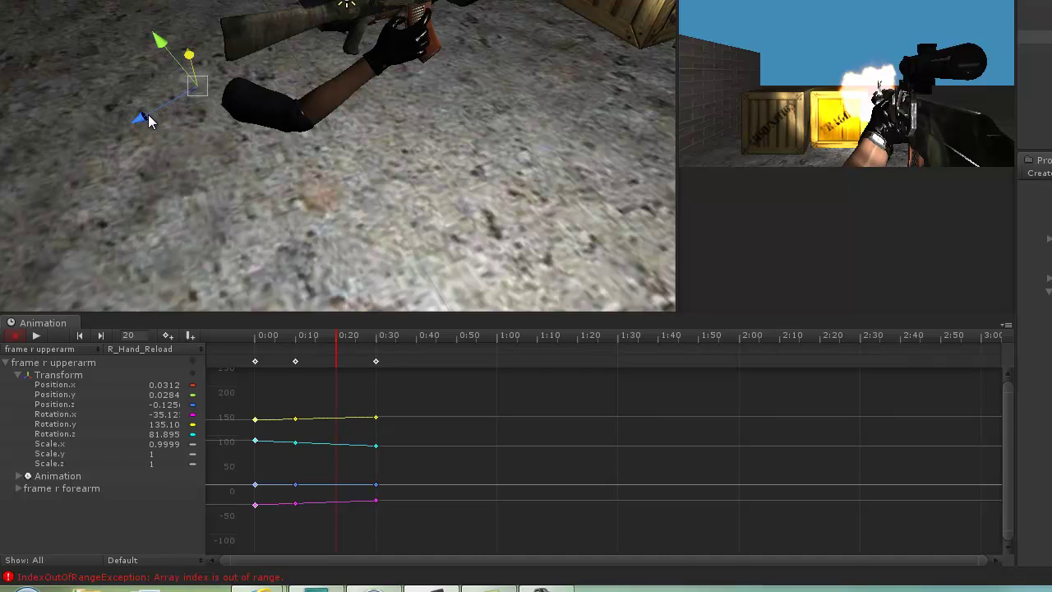
{"action": "left_click", "coordinate": [258, 337]}
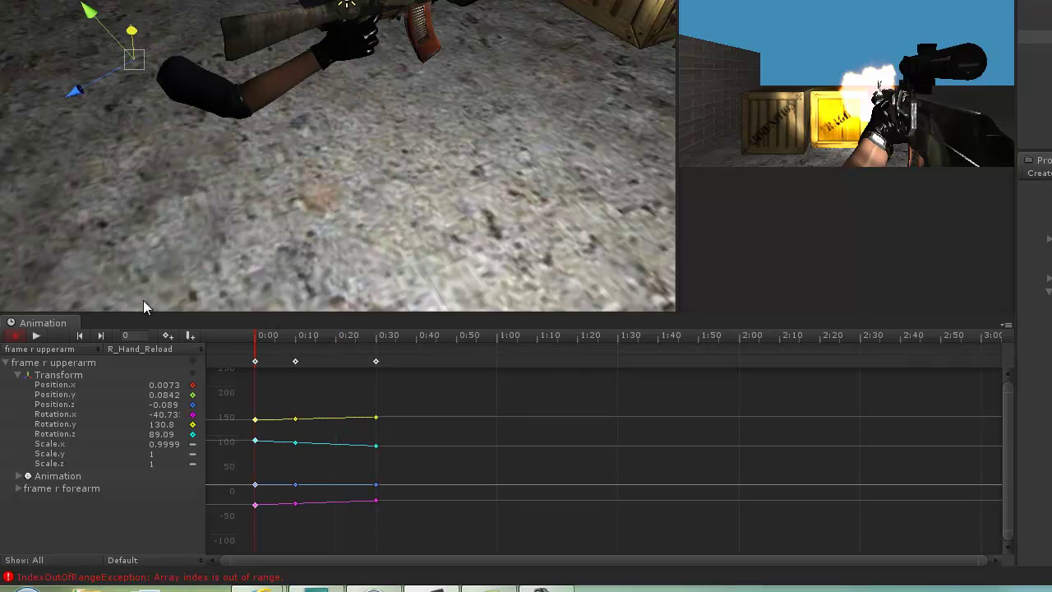
{"action": "left_click", "coordinate": [261, 337]}
{"action": "left_click_drag", "start_coordinate": [261, 339], "coordinate": [379, 362]}
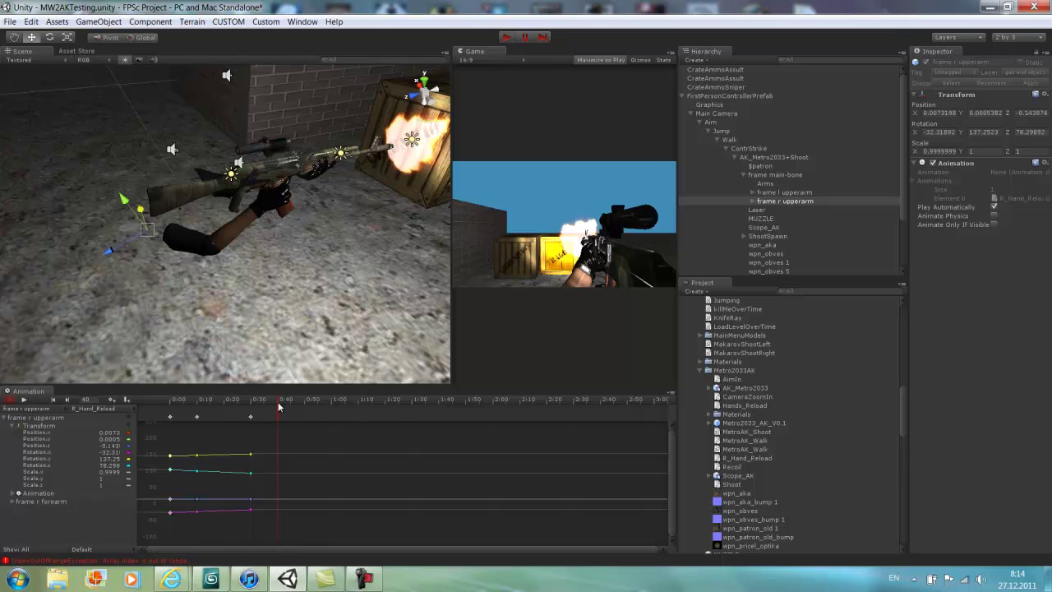
- Key the right upper arm at 0:40 with its Z position at about -0.148, and preview the clip
{"action": "left_click", "coordinate": [134, 37]}
{"action": "left_click", "coordinate": [134, 37]}
{"action": "scroll", "coordinate": [226, 297], "scroll_direction": "up", "scroll_amount": 2}
{"action": "left_click_drag", "start_coordinate": [226, 296], "coordinate": [354, 308], "text": "alt"}
{"action": "left_click_drag", "start_coordinate": [138, 211], "coordinate": [138, 213]}
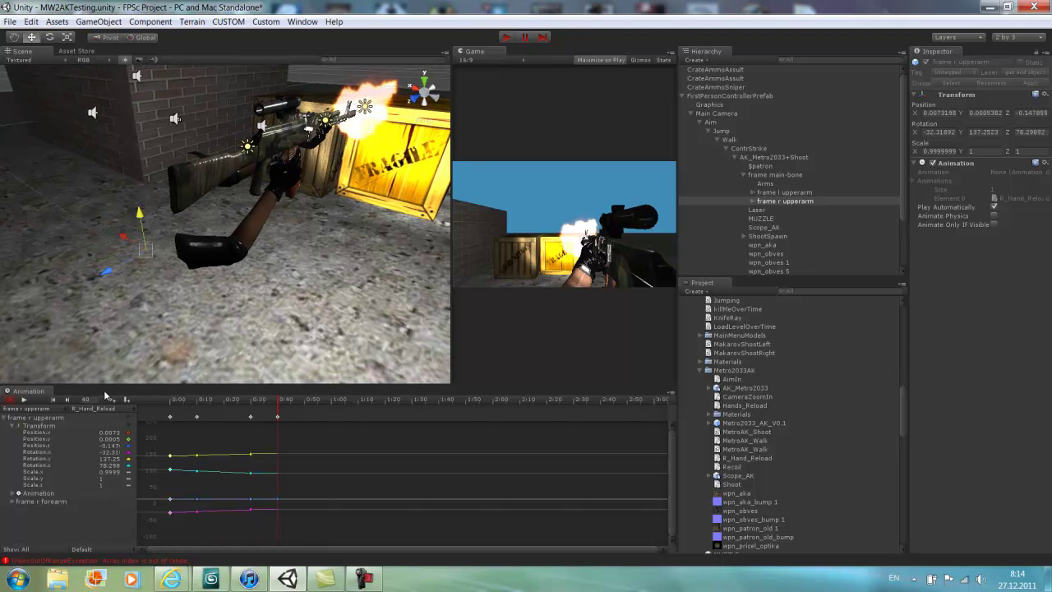
{"action": "left_click_drag", "start_coordinate": [370, 364], "coordinate": [246, 182], "text": "alt"}
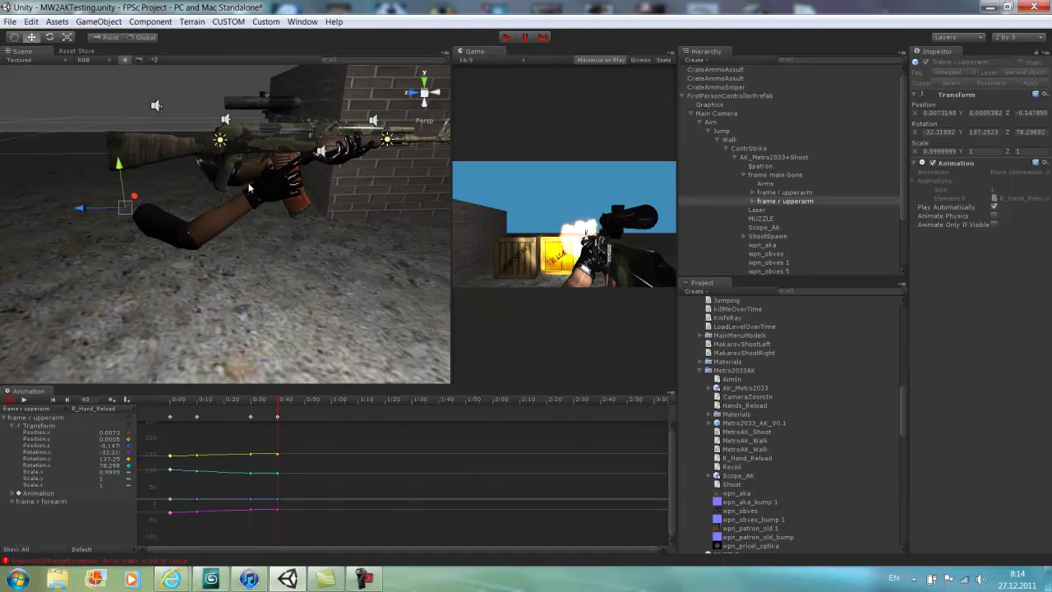
{"action": "left_click", "coordinate": [25, 400]}
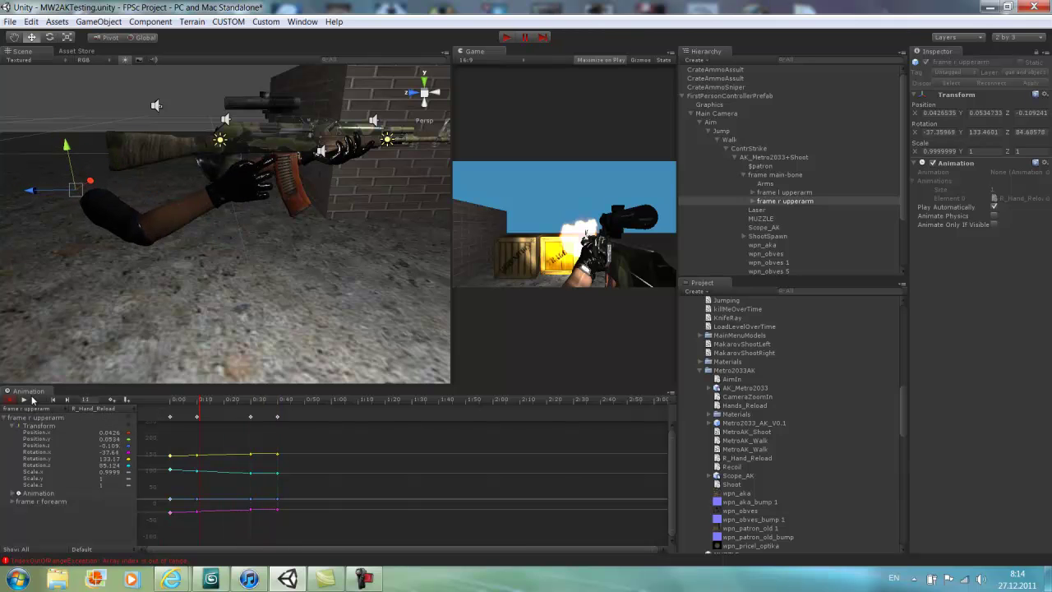
- Key the right upper arm at 1:20 below the rifle at about X 0.007, Y 0.045, Z -0.278, and play the clip
{"action": "left_click", "coordinate": [277, 418]}
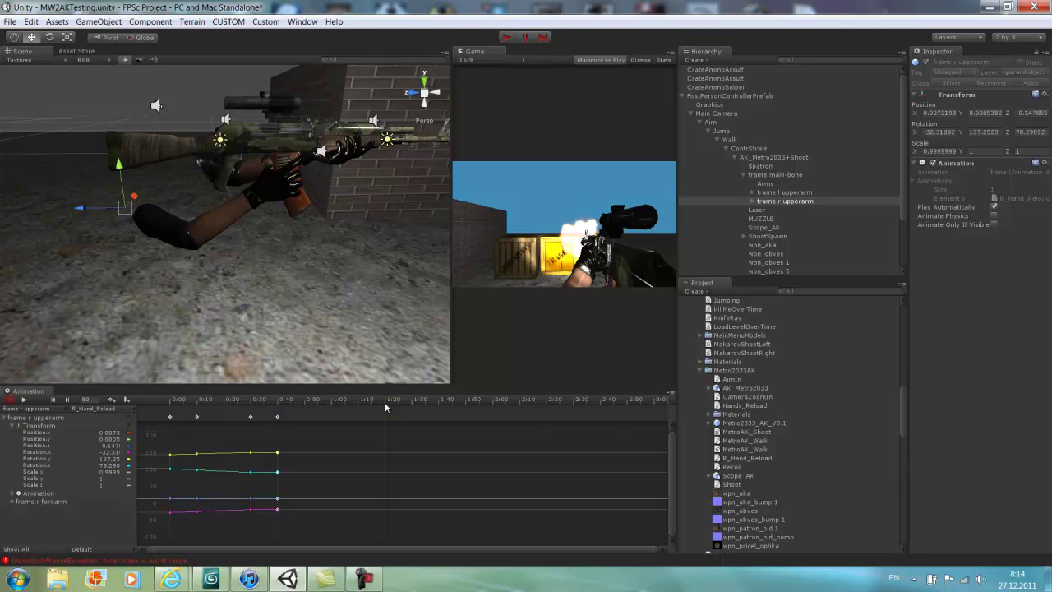
{"action": "left_click_drag", "start_coordinate": [120, 168], "coordinate": [132, 224]}
{"action": "left_click_drag", "start_coordinate": [91, 275], "coordinate": [136, 272]}
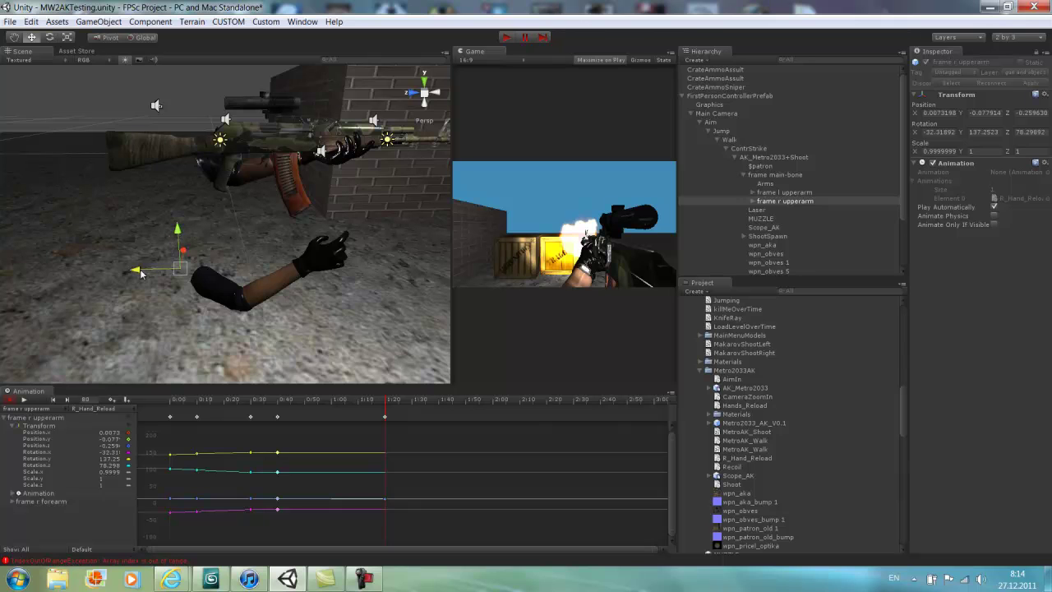
{"action": "left_click_drag", "start_coordinate": [146, 273], "coordinate": [71, 283]}
{"action": "left_click_drag", "start_coordinate": [100, 237], "coordinate": [99, 246]}
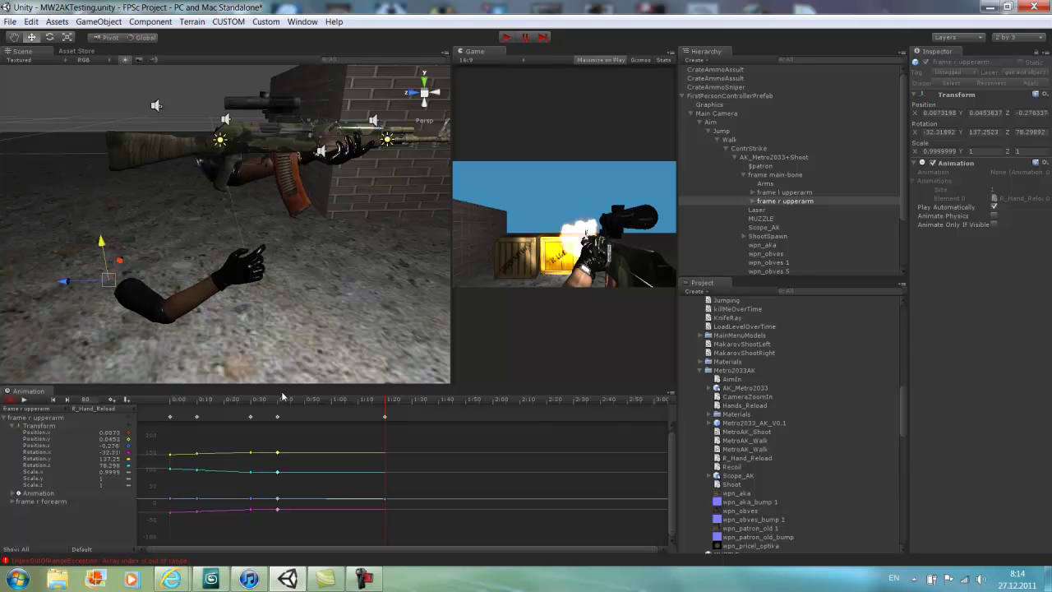
{"action": "left_click", "coordinate": [25, 401]}
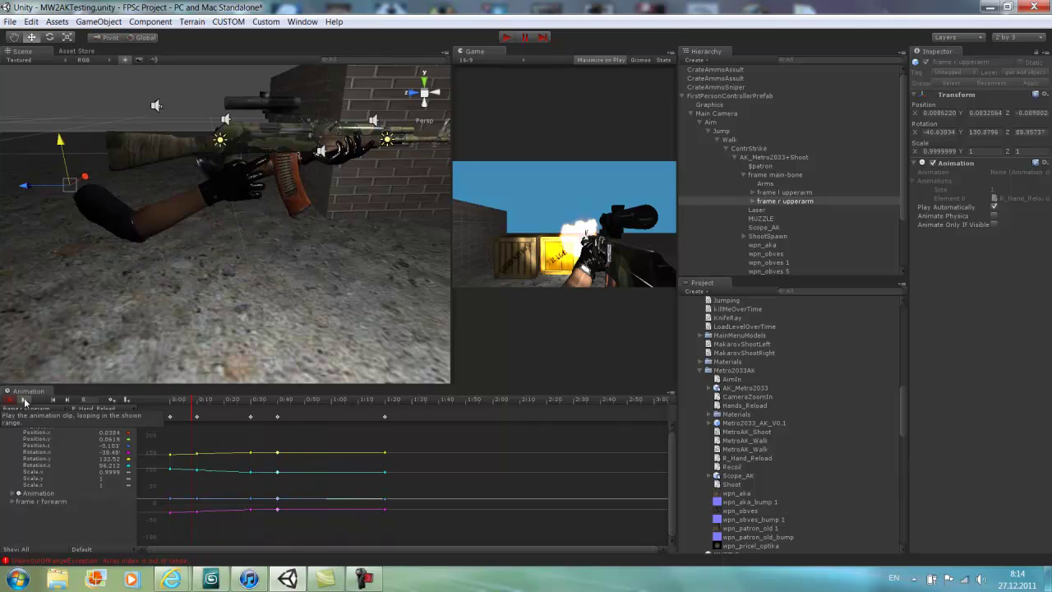